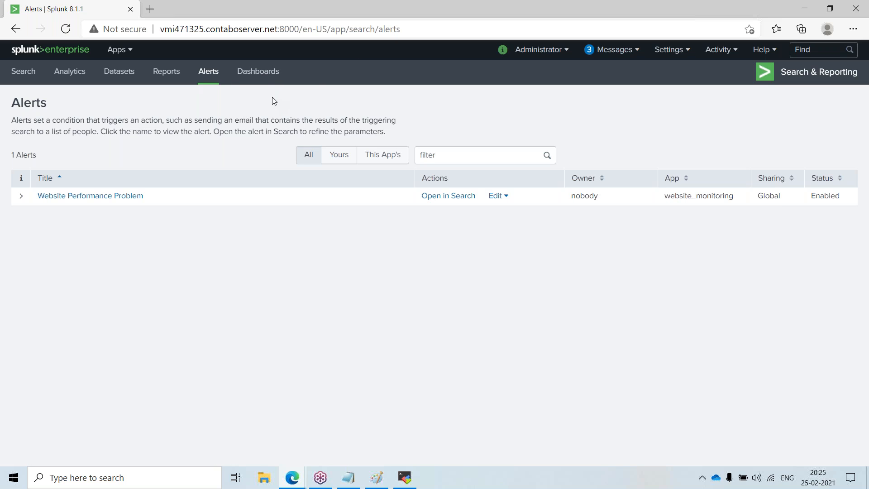
Step: Open the Dashboards page, show all dashboards and scroll through the list
{"action": "left_click", "coordinate": [260, 74]}
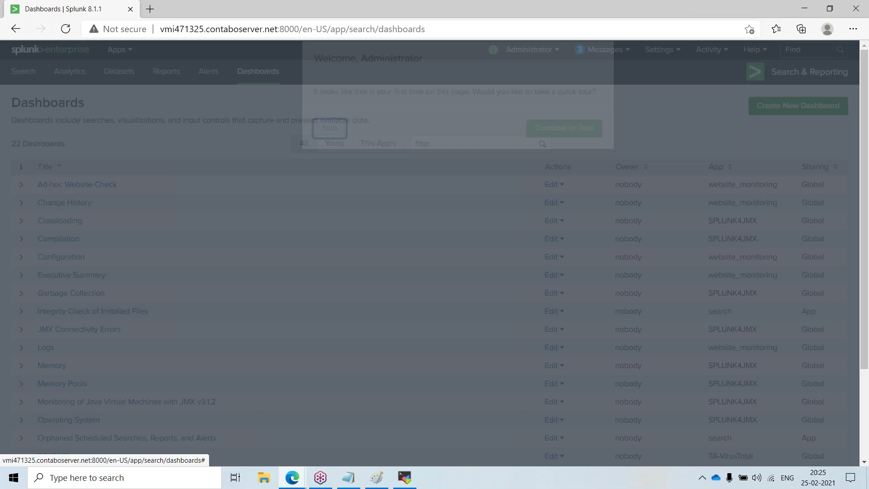
{"action": "left_click", "coordinate": [333, 149]}
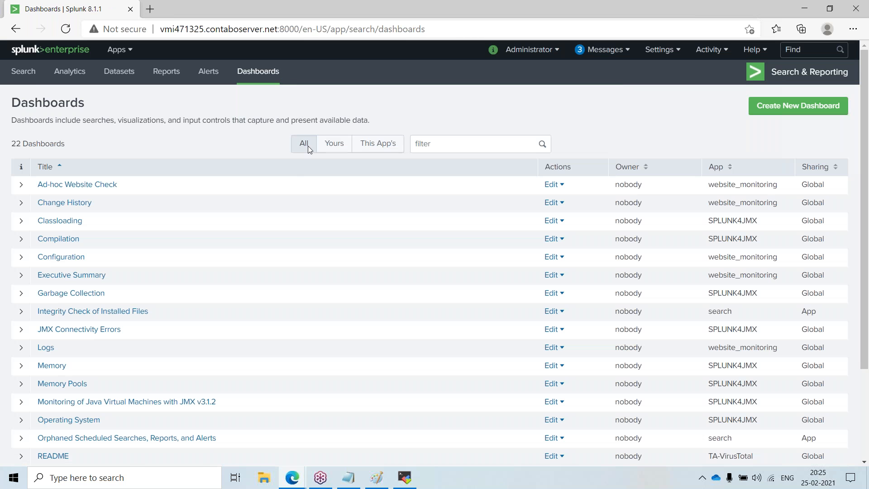
{"action": "scroll", "coordinate": [199, 306], "scroll_direction": "down", "scroll_amount": 3}
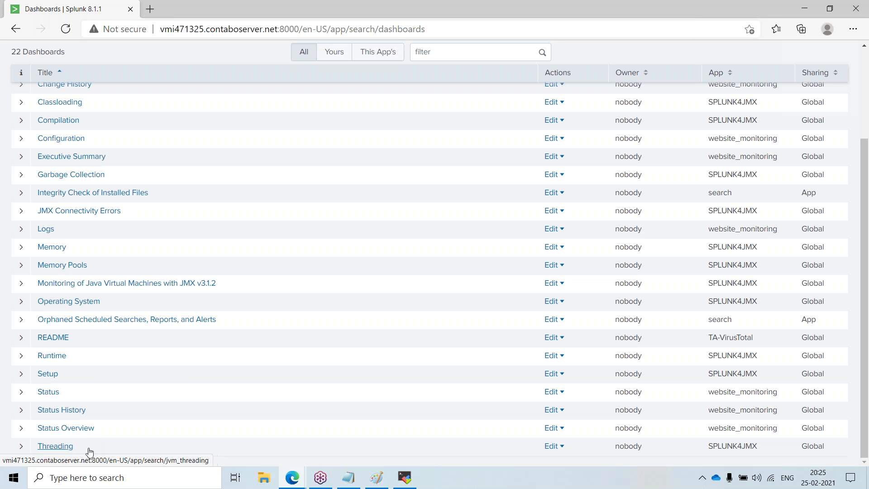
{"action": "scroll", "coordinate": [57, 383], "scroll_direction": "up", "scroll_amount": 2}
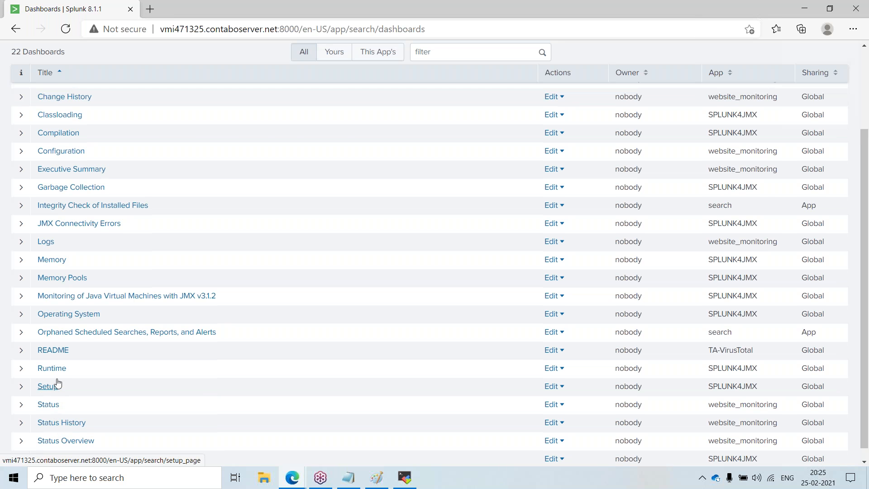
{"action": "scroll", "coordinate": [53, 339], "scroll_direction": "up", "scroll_amount": 1}
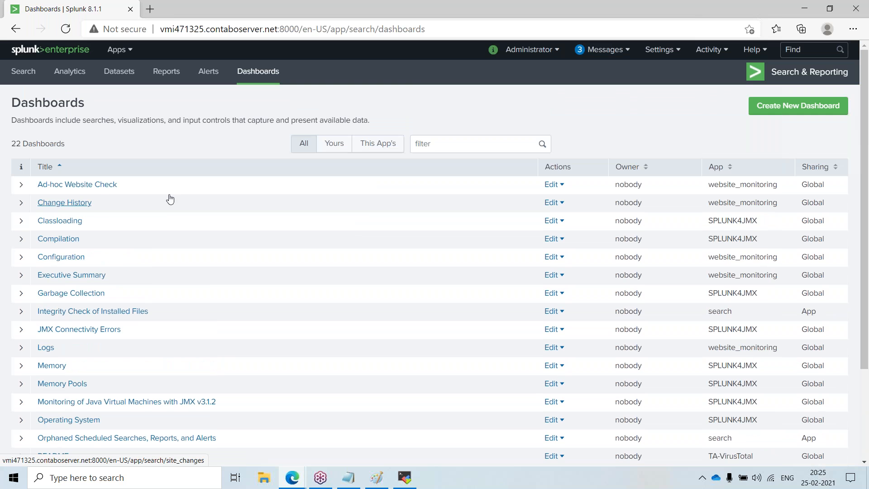
{"action": "left_click", "coordinate": [248, 83]}
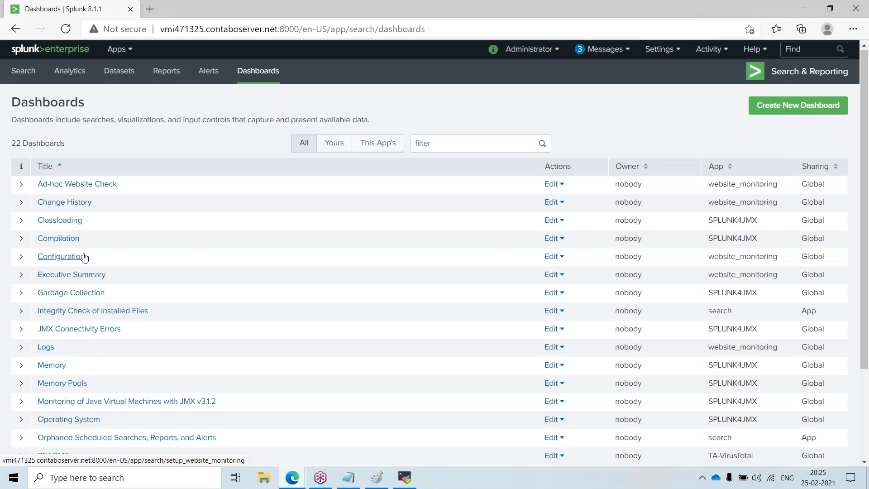
{"action": "scroll", "coordinate": [84, 263], "scroll_direction": "down", "scroll_amount": 3}
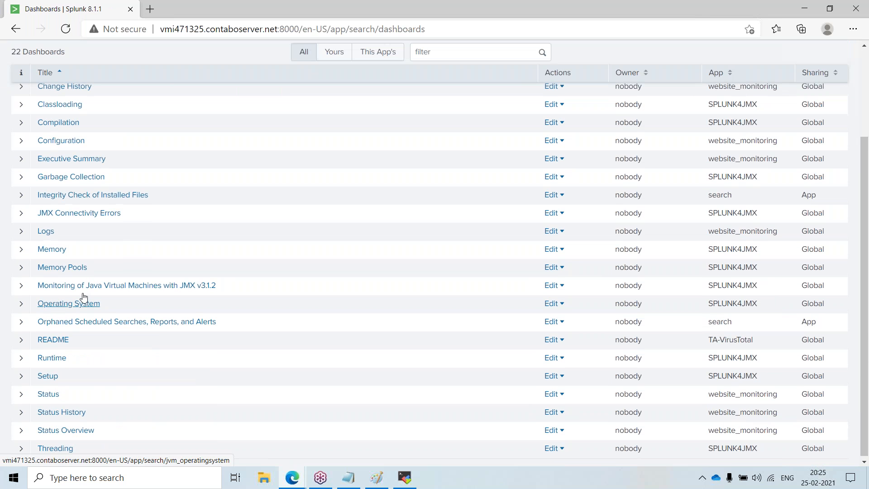
{"action": "scroll", "coordinate": [81, 297], "scroll_direction": "up", "scroll_amount": 3}
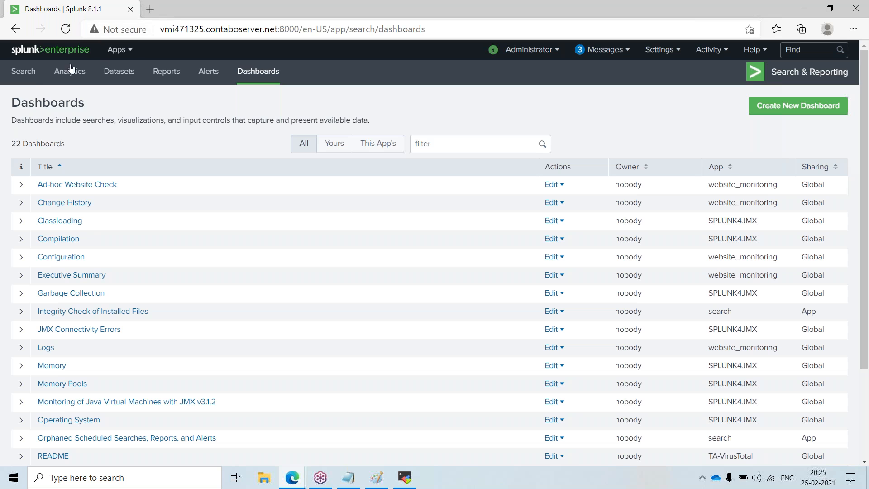
Step: Open the Search page, briefly check the Paint diagram, and return to the browser
{"action": "left_click", "coordinate": [23, 71]}
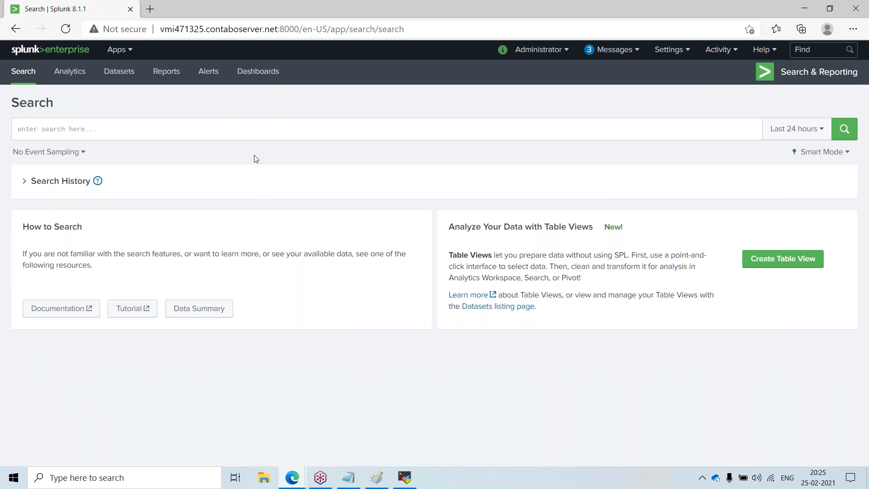
{"action": "left_click", "coordinate": [264, 130]}
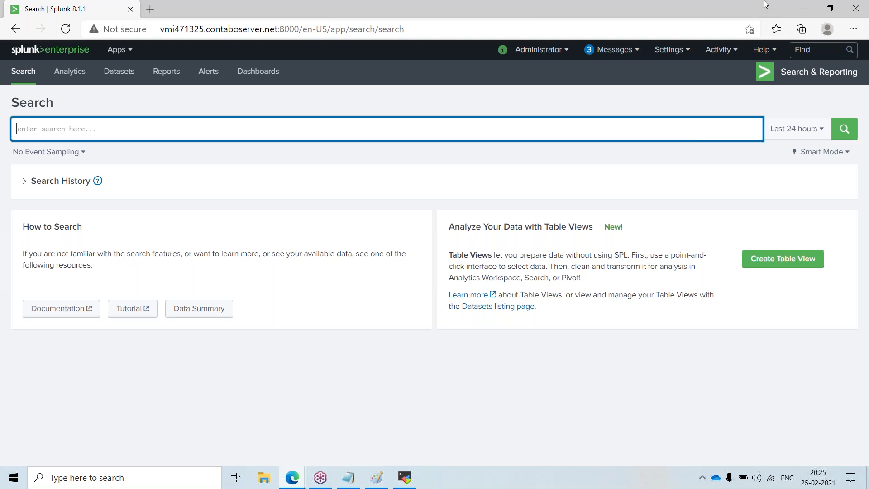
{"action": "left_click", "coordinate": [804, 9]}
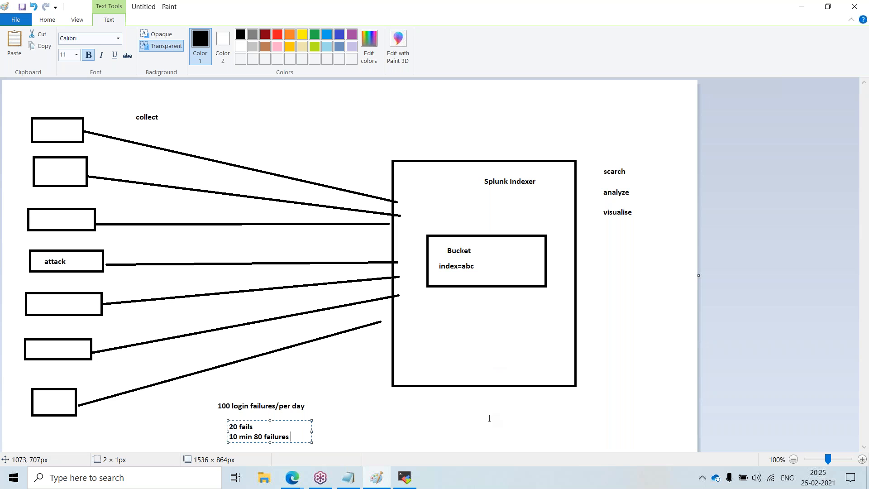
{"action": "left_click", "coordinate": [292, 477]}
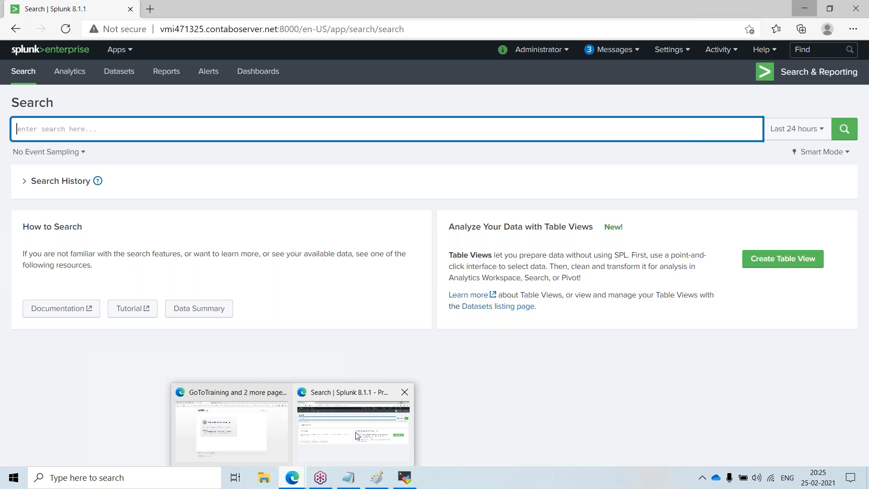
{"action": "left_click", "coordinate": [356, 432]}
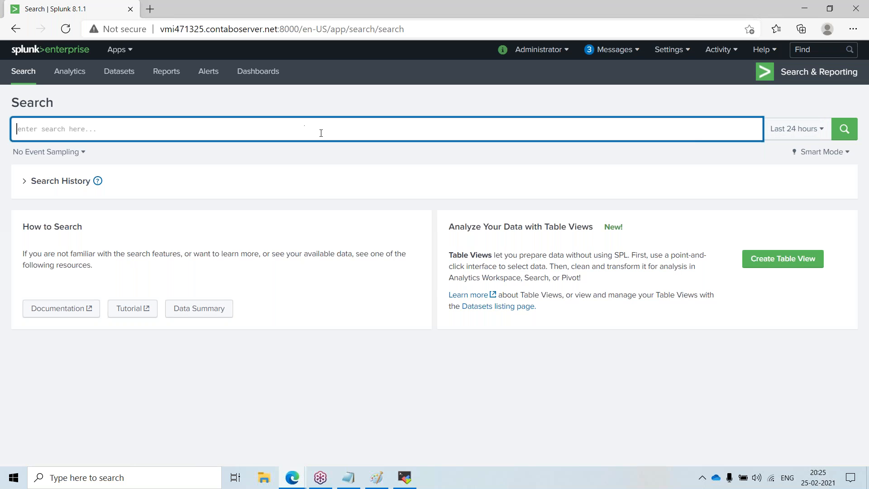
Step: Run a search for index=_internal
{"action": "type", "text": "in"}
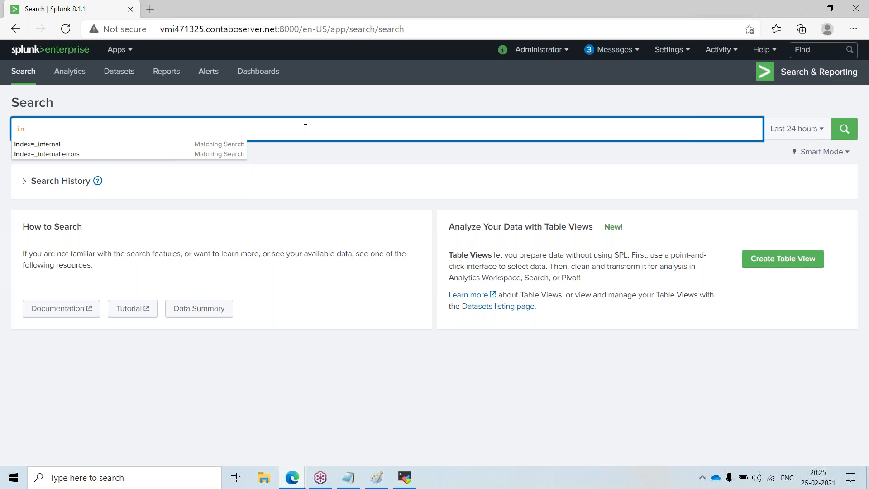
{"action": "key", "text": "Escape"}
{"action": "type", "text": "dex="}
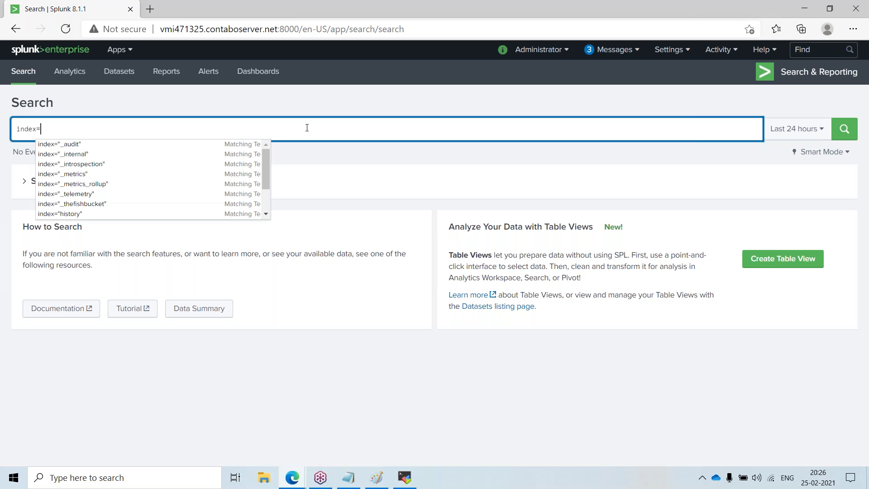
{"action": "type", "text": "_in"}
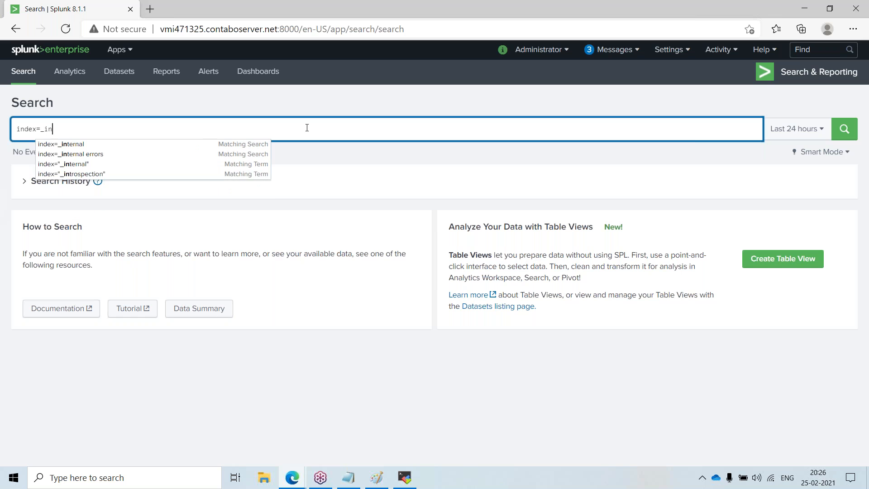
{"action": "type", "text": "ternal"}
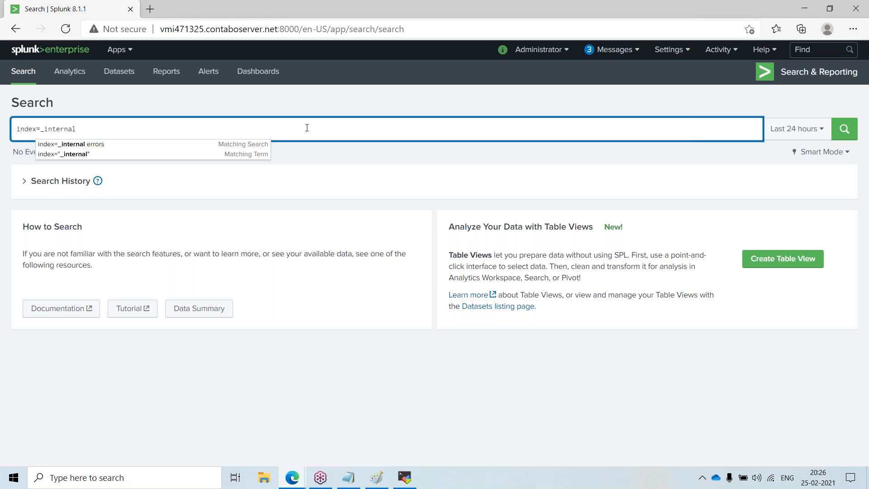
{"action": "key", "text": "Return"}
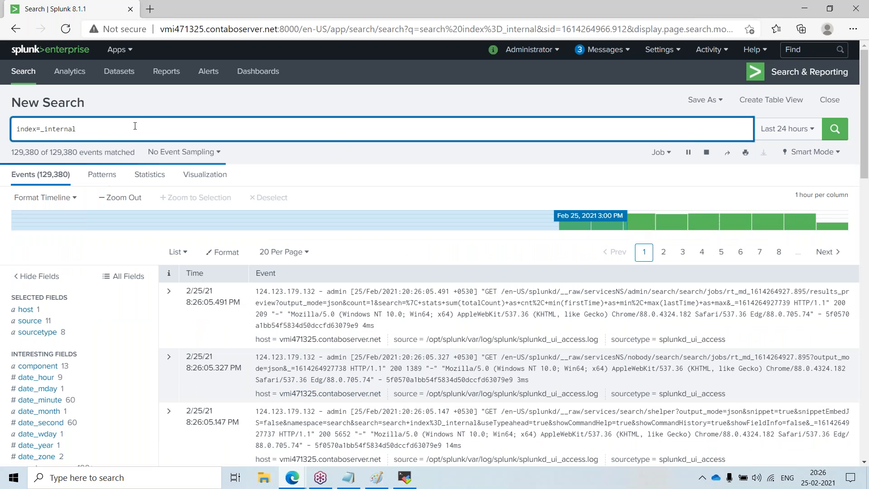
Step: Extend the search to index=_internal | stats count and run it over a 30 second real-time window
{"action": "type", "text": "|"}
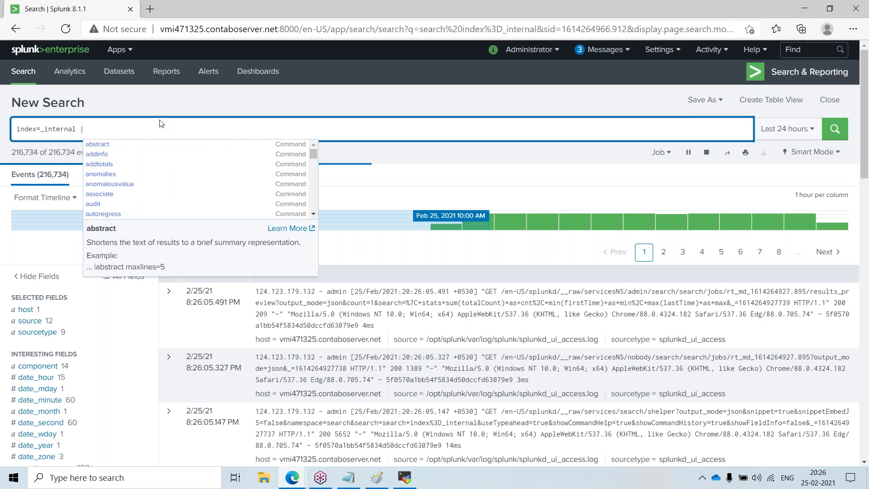
{"action": "type", "text": " stats "}
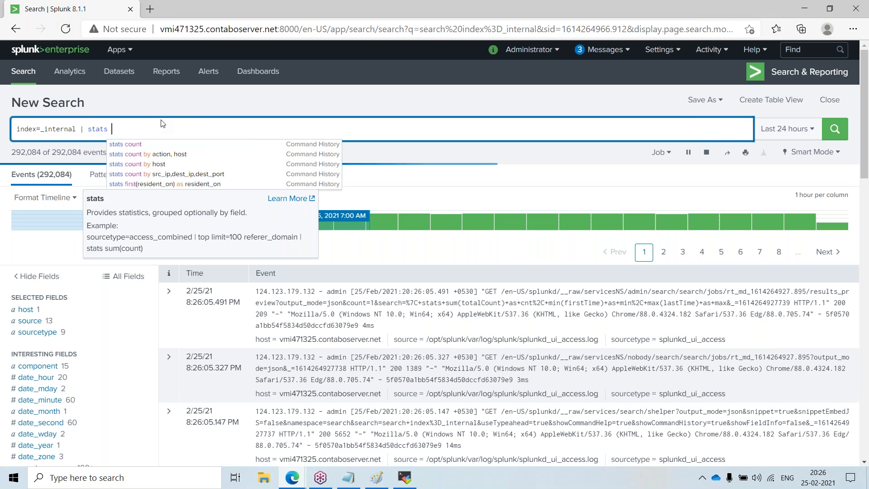
{"action": "type", "text": "count by"}
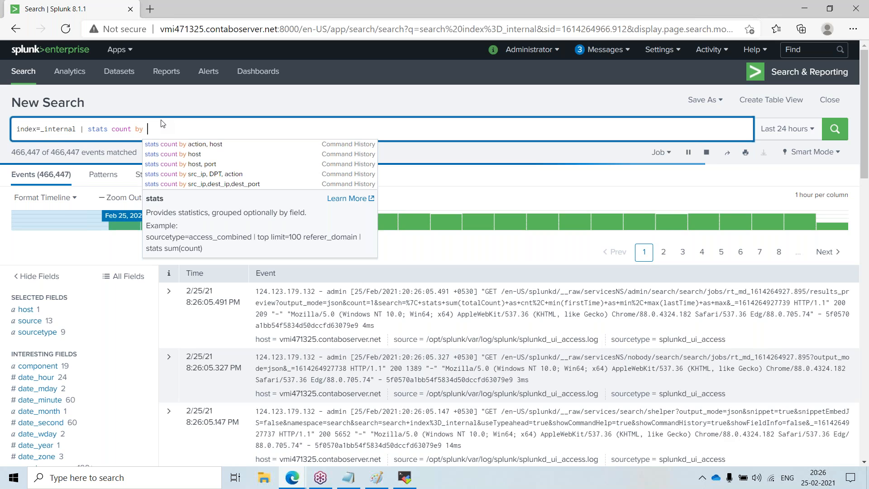
{"action": "key", "text": "BackSpace"}
{"action": "key", "text": "BackSpace"}
{"action": "key", "text": "BackSpace"}
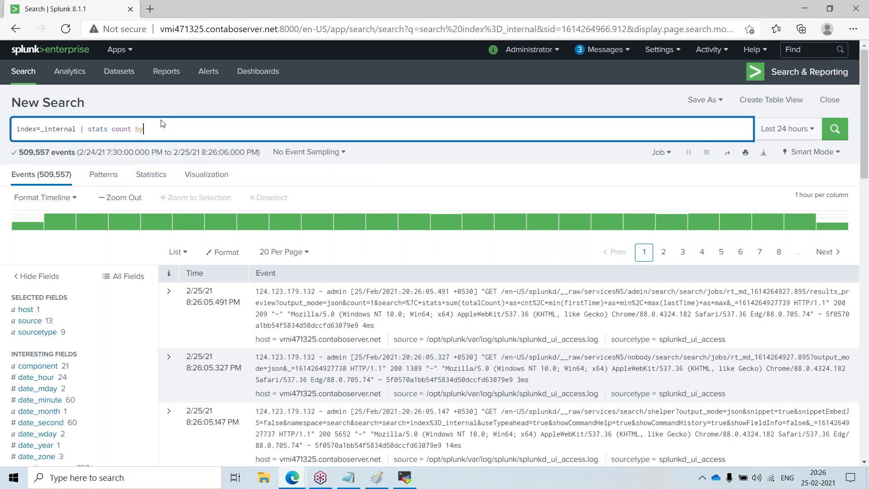
{"action": "key", "text": "BackSpace"}
{"action": "key", "text": "Return"}
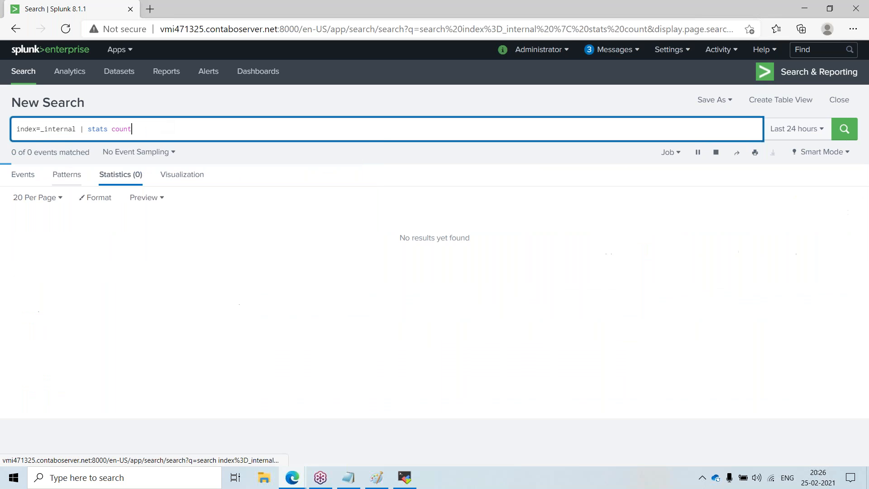
{"action": "left_click", "coordinate": [800, 130]}
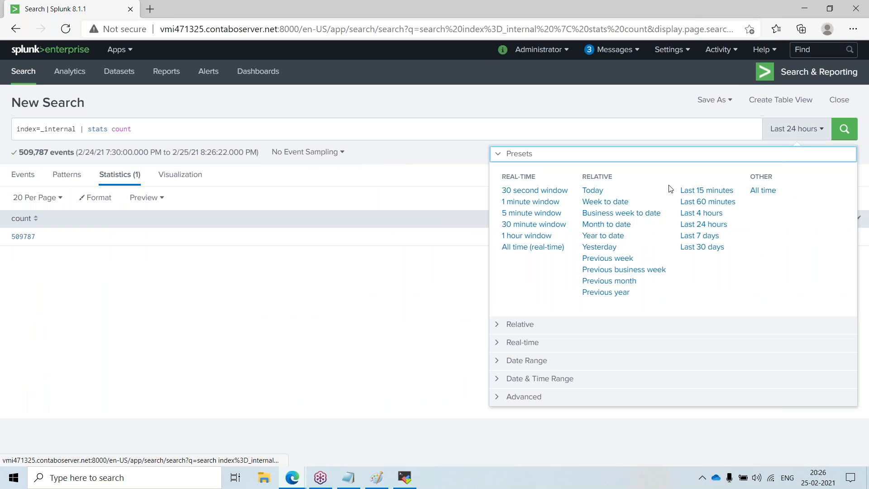
{"action": "left_click", "coordinate": [541, 195]}
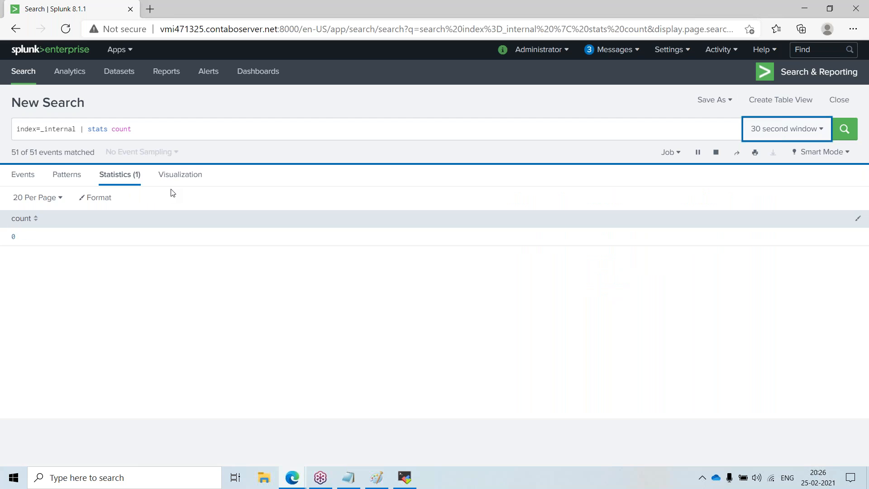
Step: Show the results as a Single Value visualization
{"action": "left_click", "coordinate": [190, 187]}
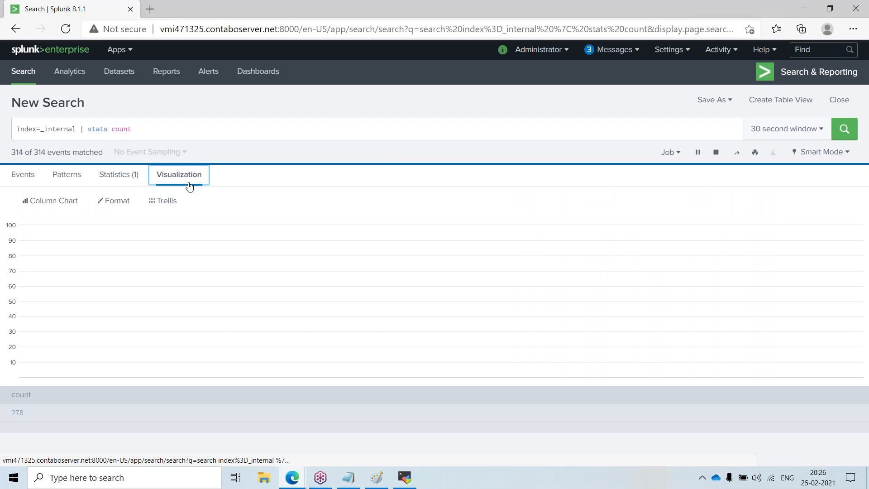
{"action": "left_click", "coordinate": [68, 201]}
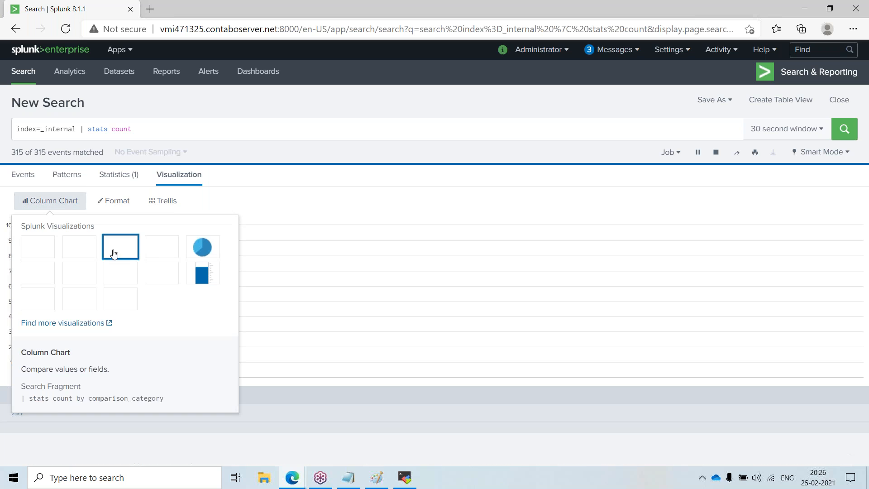
{"action": "left_click", "coordinate": [120, 273]}
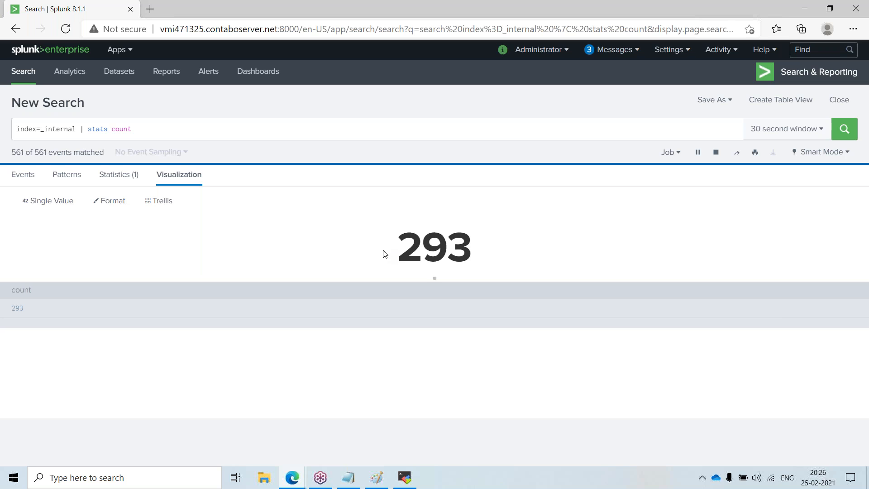
{"action": "left_click_drag", "start_coordinate": [370, 255], "coordinate": [506, 257]}
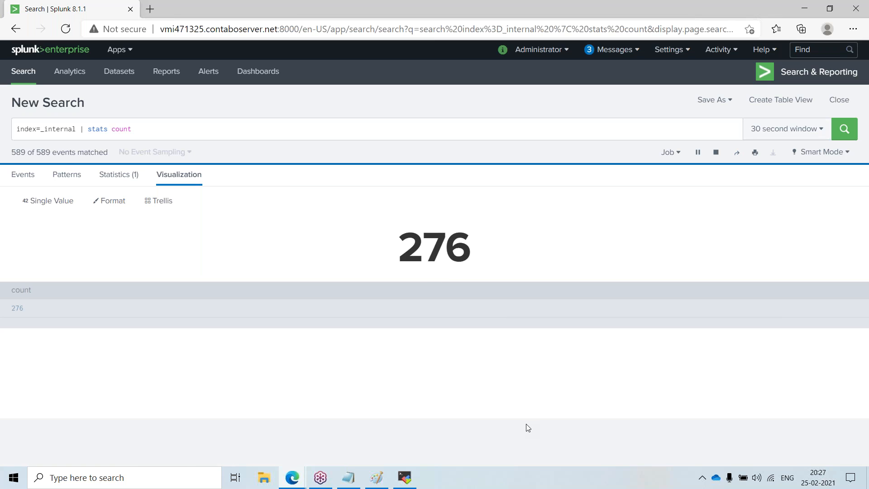
Step: Replace stats with timechart so the search reads index=_internal | timechart count, run it, and view the visualization
{"action": "double_click", "coordinate": [95, 128]}
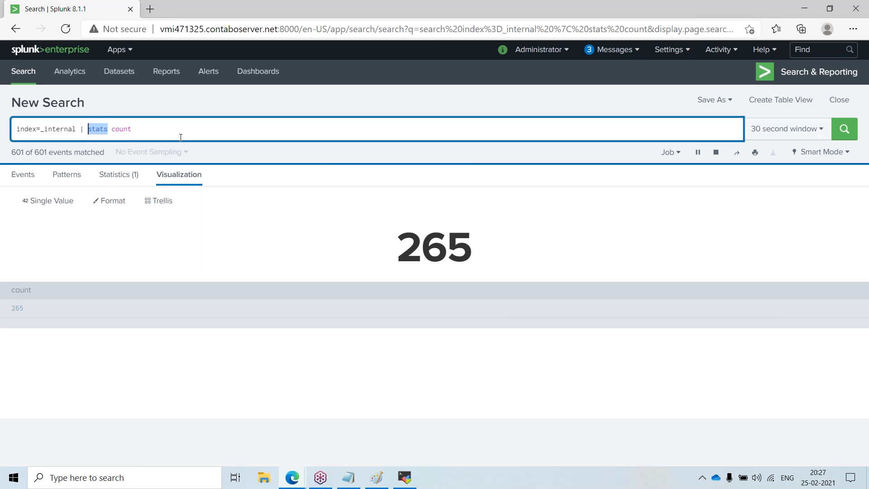
{"action": "type", "text": "timechart"}
{"action": "key", "text": "Delete"}
{"action": "key", "text": "Right"}
{"action": "key", "text": "Right"}
{"action": "key", "text": "Right"}
{"action": "key", "text": "Right"}
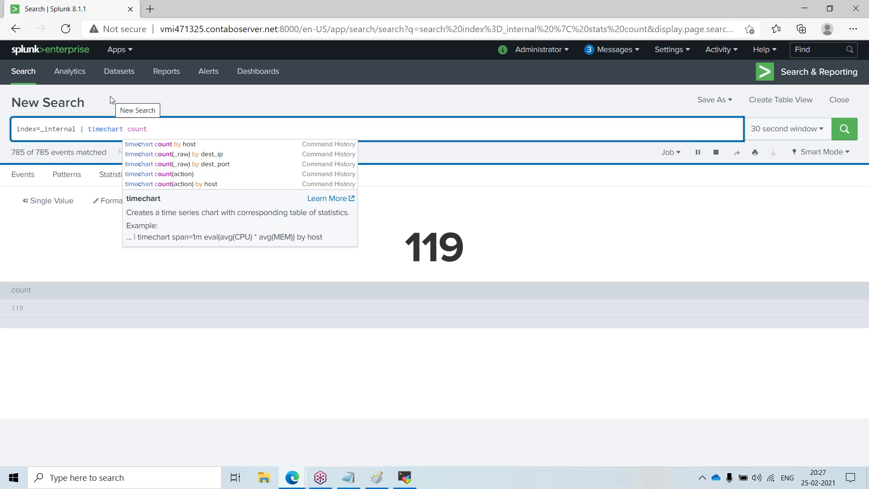
{"action": "type", "text": "va"}
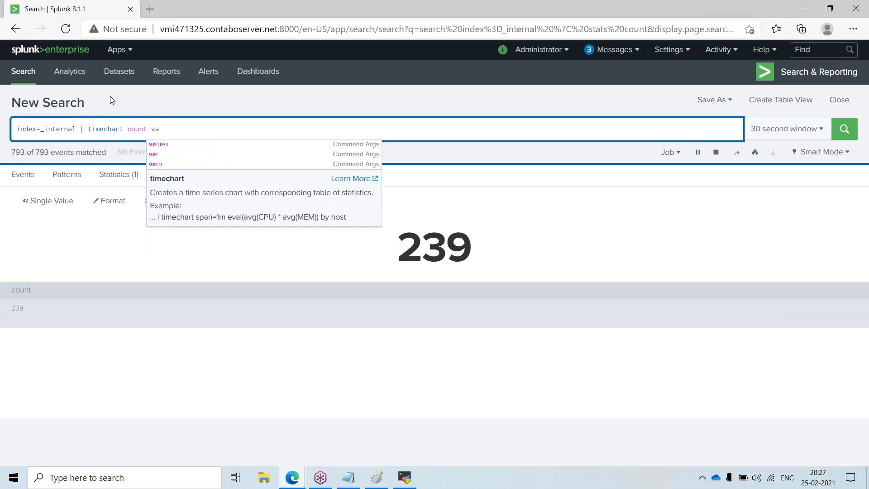
{"action": "key", "text": "BackSpace"}
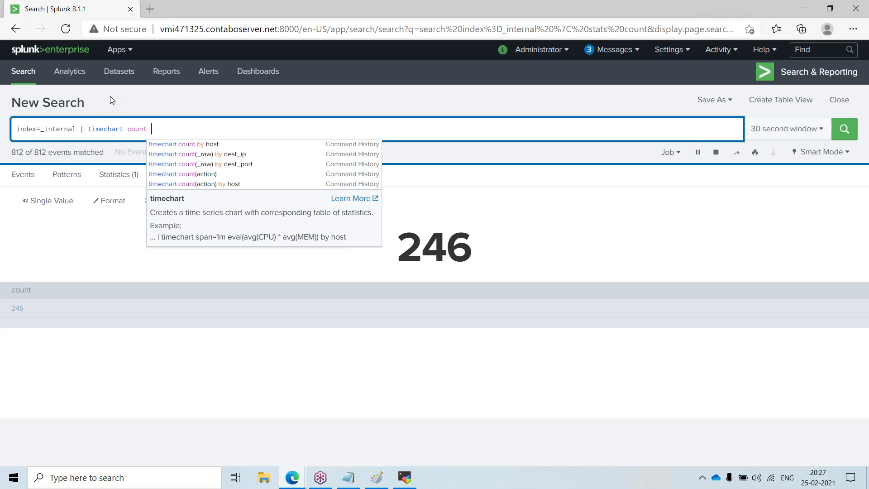
{"action": "key", "text": "Return"}
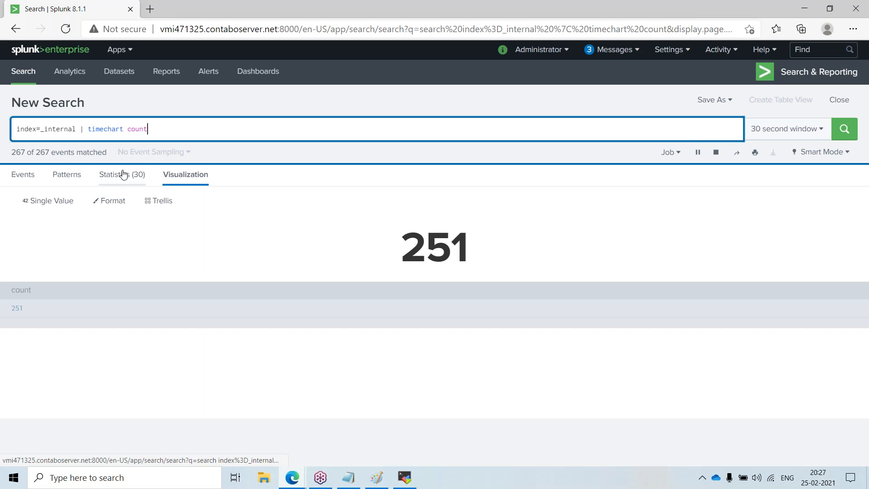
{"action": "left_click", "coordinate": [120, 175]}
{"action": "left_click", "coordinate": [189, 180]}
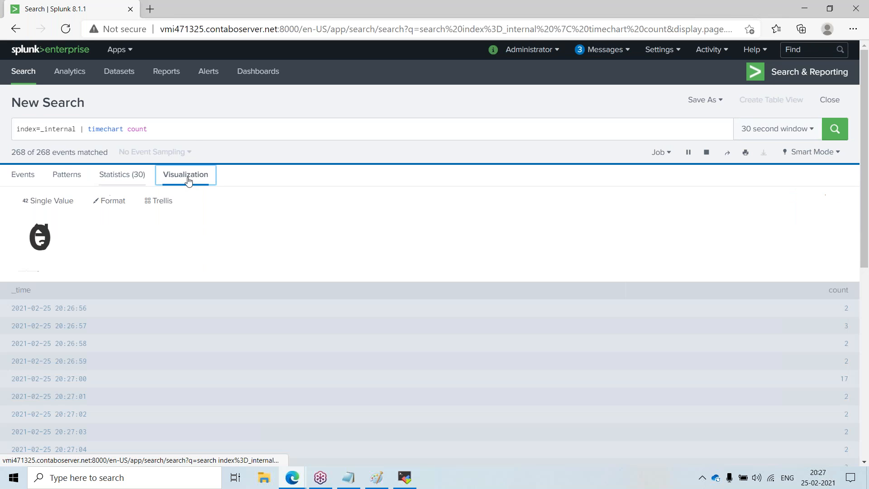
Step: Add span=1m to the timechart search, run it, and switch the time range to a 30 minute real-time window
{"action": "left_click", "coordinate": [196, 129]}
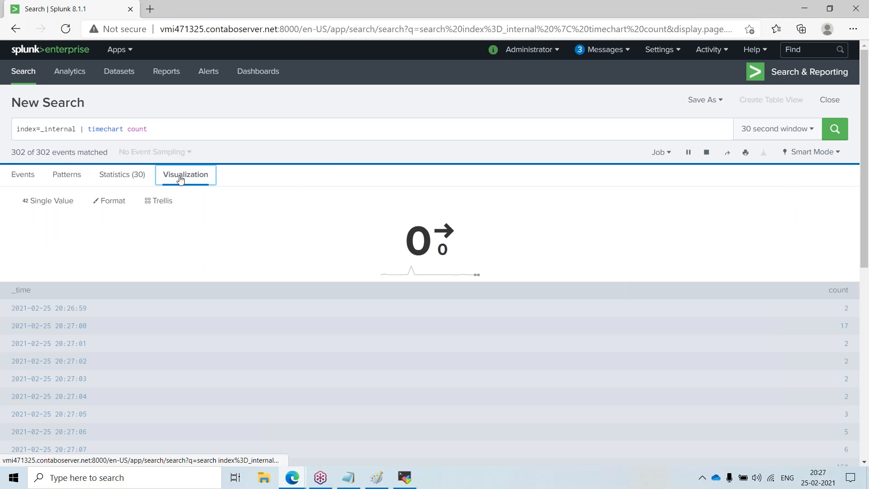
{"action": "left_click", "coordinate": [132, 178]}
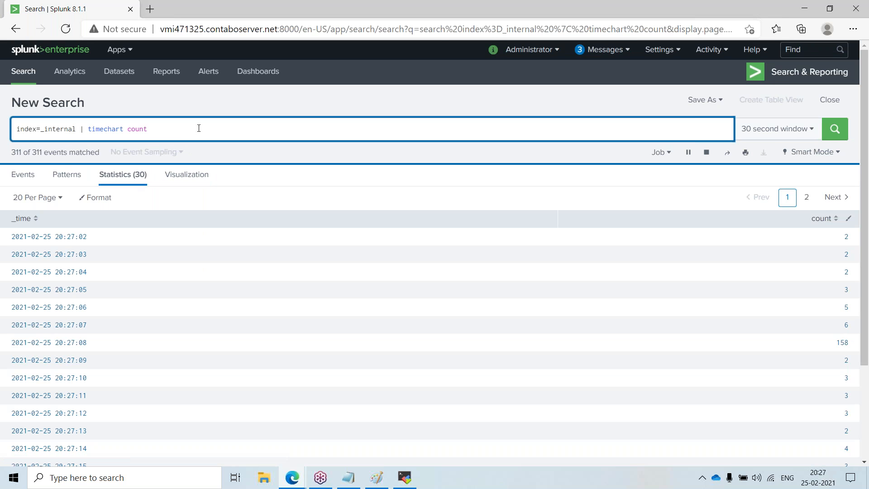
{"action": "type", "text": "span=1m"}
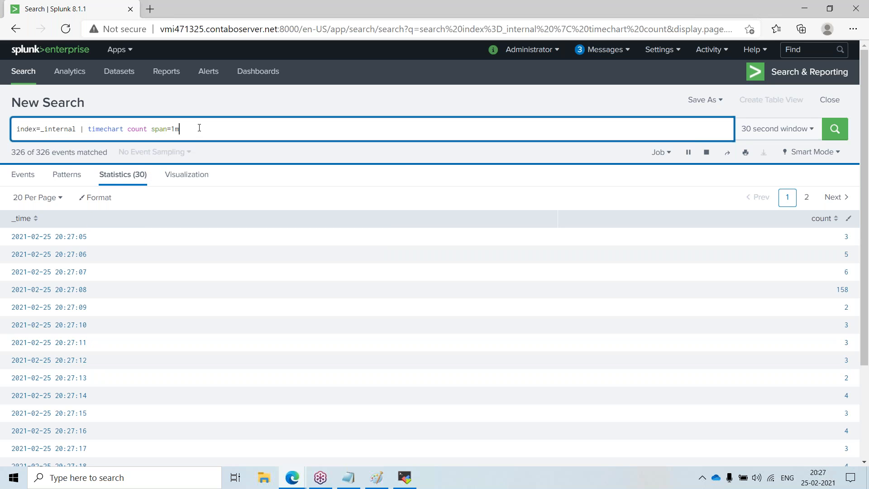
{"action": "key", "text": "Return"}
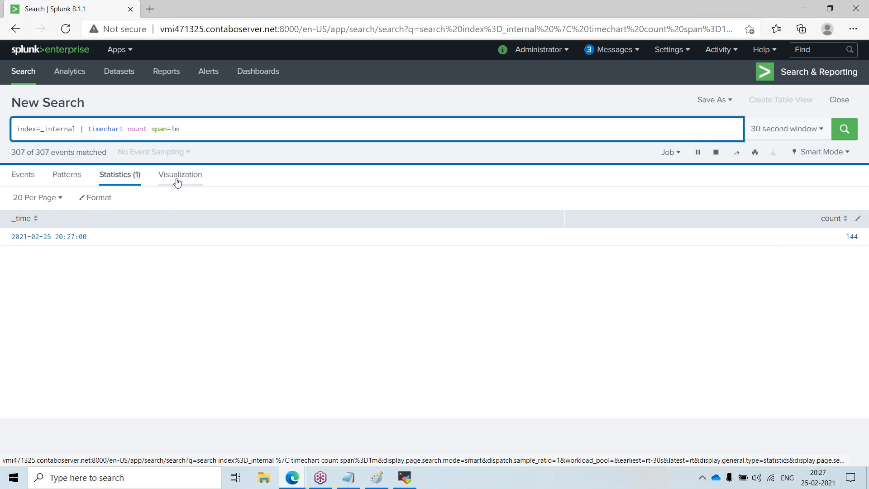
{"action": "left_click", "coordinate": [802, 131]}
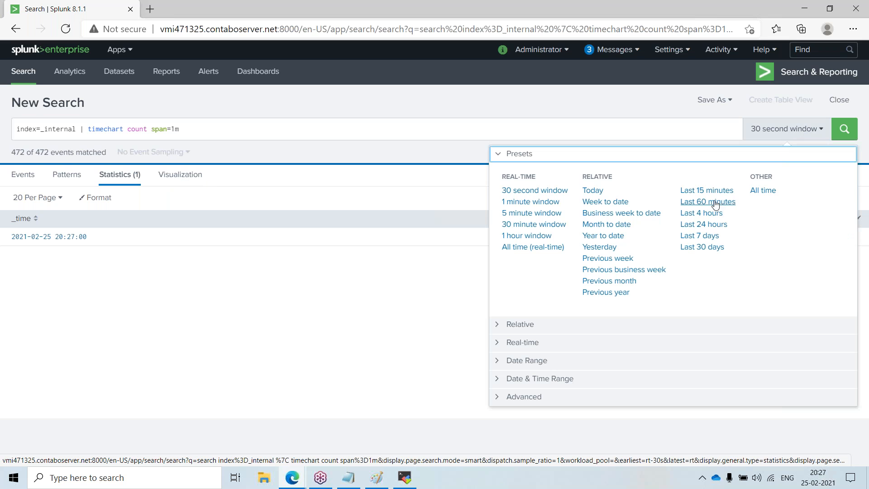
{"action": "left_click", "coordinate": [518, 229]}
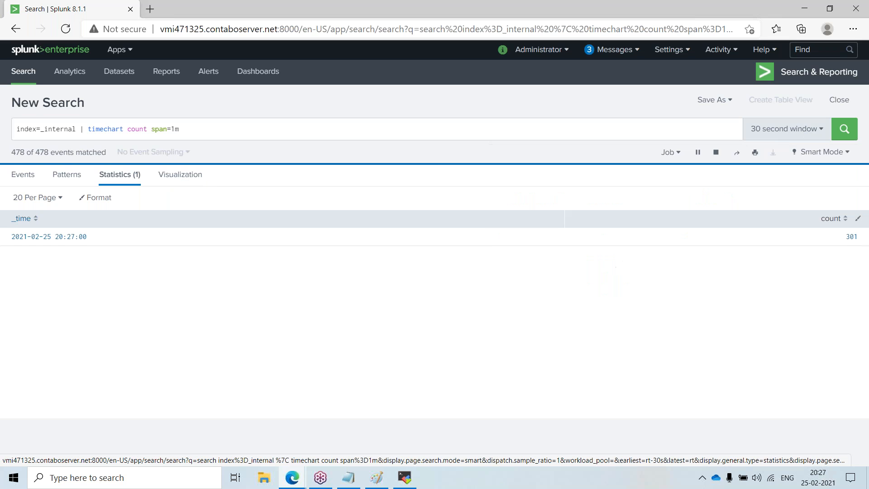
Step: Display the timechart results as a Line Chart visualization
{"action": "left_click", "coordinate": [184, 175]}
{"action": "left_click", "coordinate": [45, 206]}
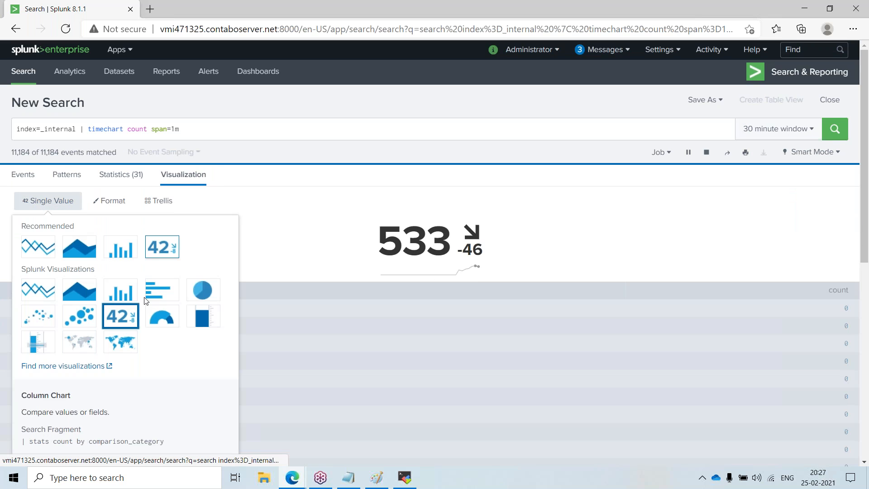
{"action": "left_click", "coordinate": [34, 248]}
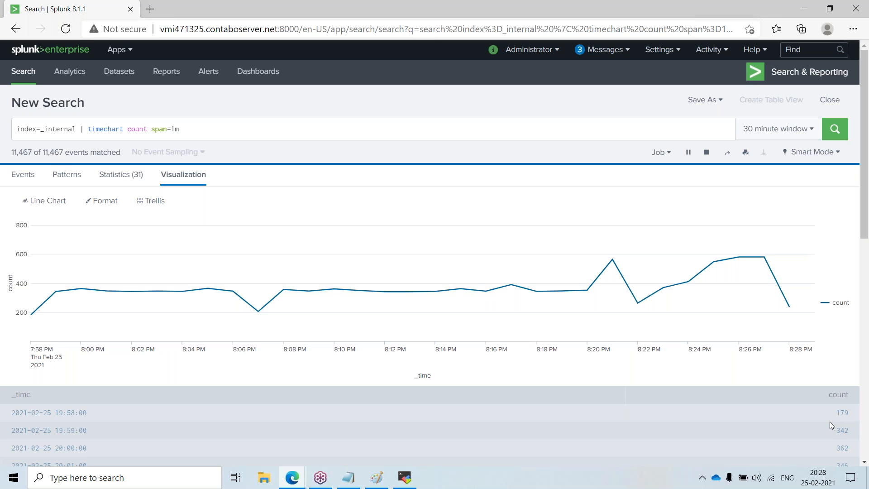
Step: Switch to Paint and point out the collect, analyze and visualise labels on the Splunk diagram
{"action": "mouse_move", "coordinate": [806, 486]}
{"action": "left_click", "coordinate": [377, 477]}
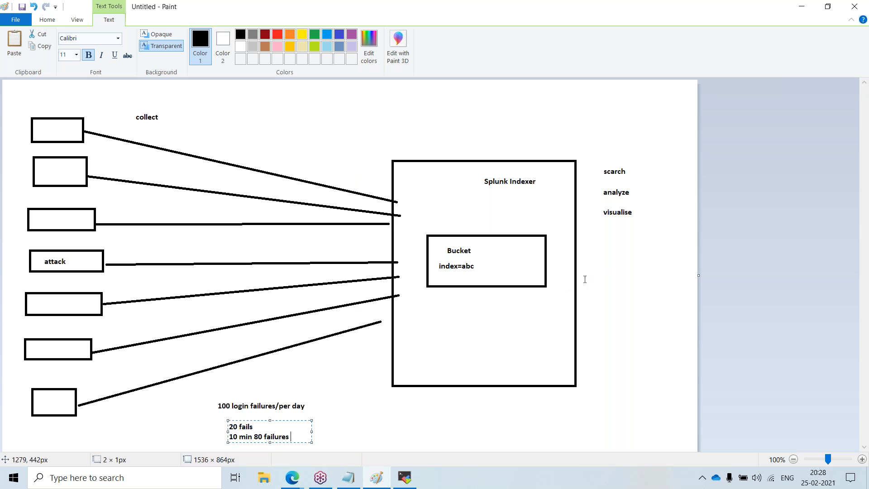
{"action": "left_click", "coordinate": [615, 260]}
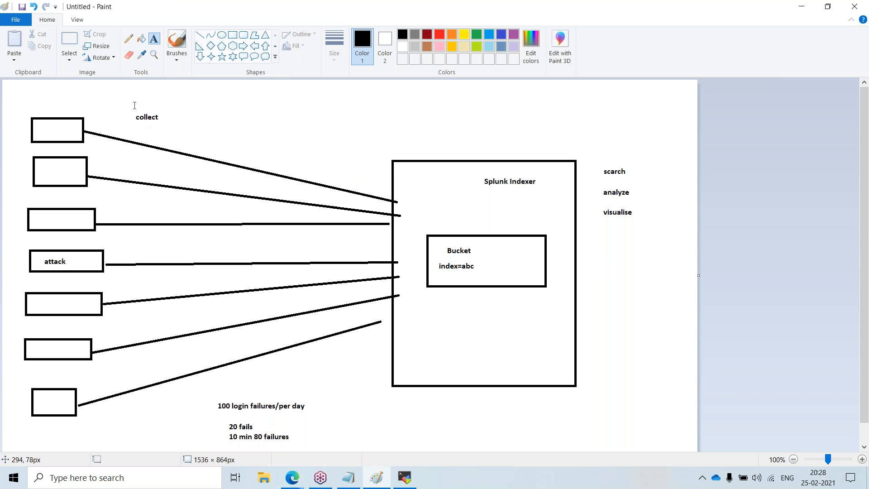
{"action": "left_click_drag", "start_coordinate": [128, 112], "coordinate": [172, 132]}
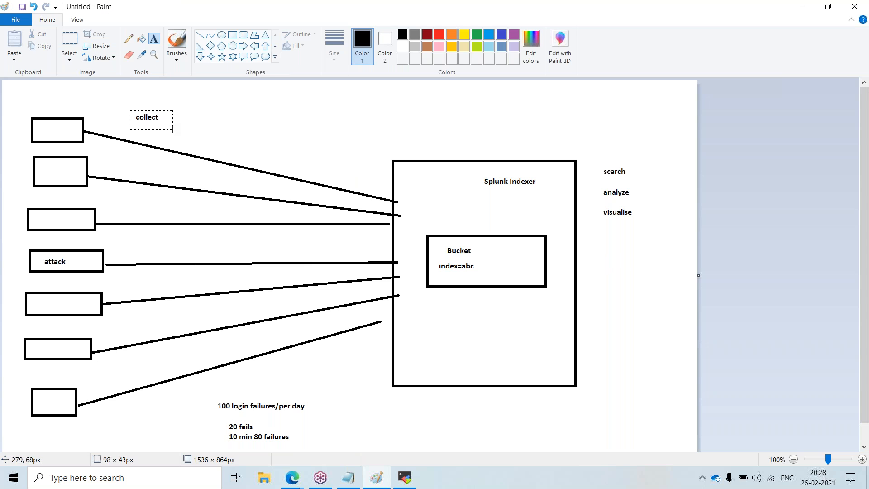
{"action": "left_click_drag", "start_coordinate": [598, 163], "coordinate": [664, 204]}
{"action": "left_click", "coordinate": [599, 189]}
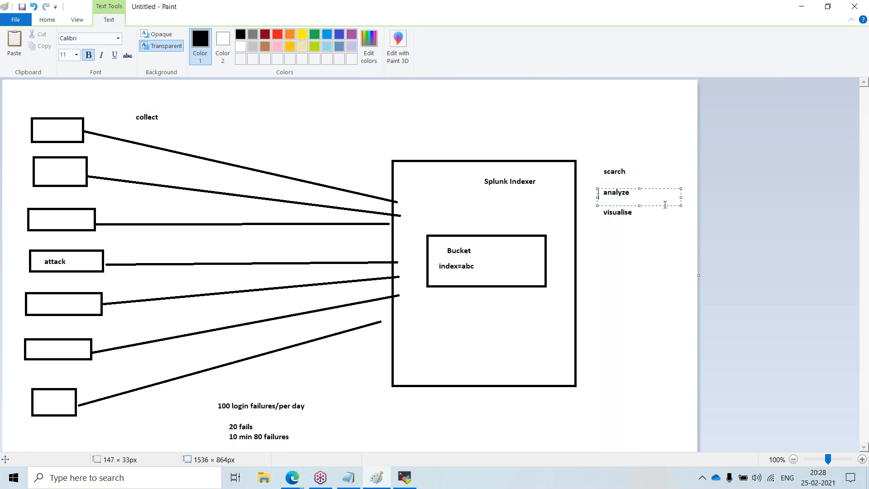
{"action": "left_click", "coordinate": [590, 213]}
{"action": "left_click_drag", "start_coordinate": [588, 204], "coordinate": [671, 222]}
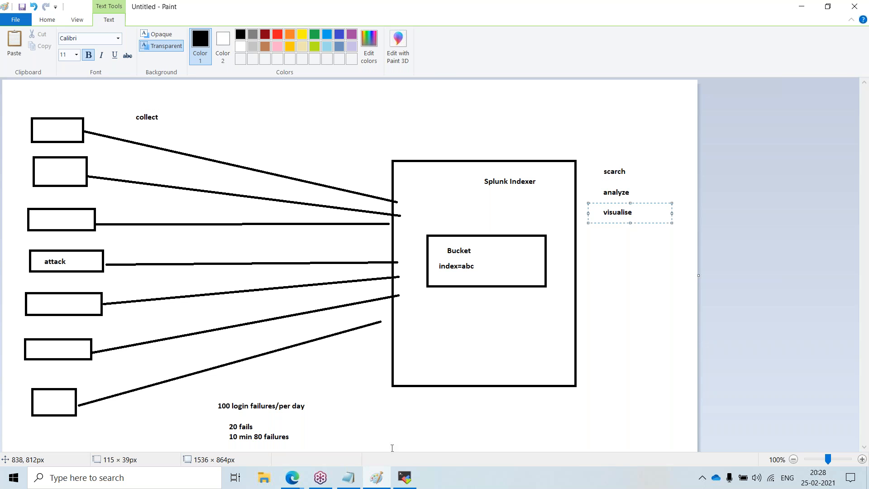
Step: Return to the Splunk search in the browser and switch the search mode to Verbose Mode
{"action": "mouse_move", "coordinate": [292, 475]}
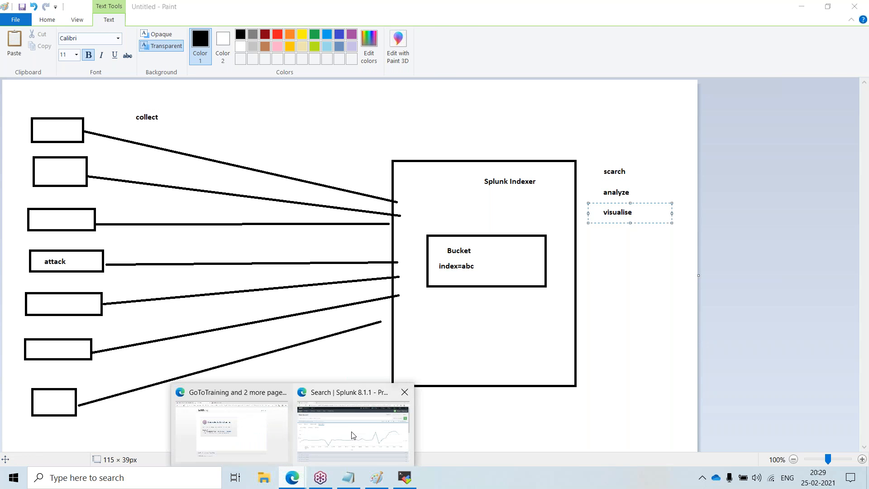
{"action": "left_click", "coordinate": [342, 424]}
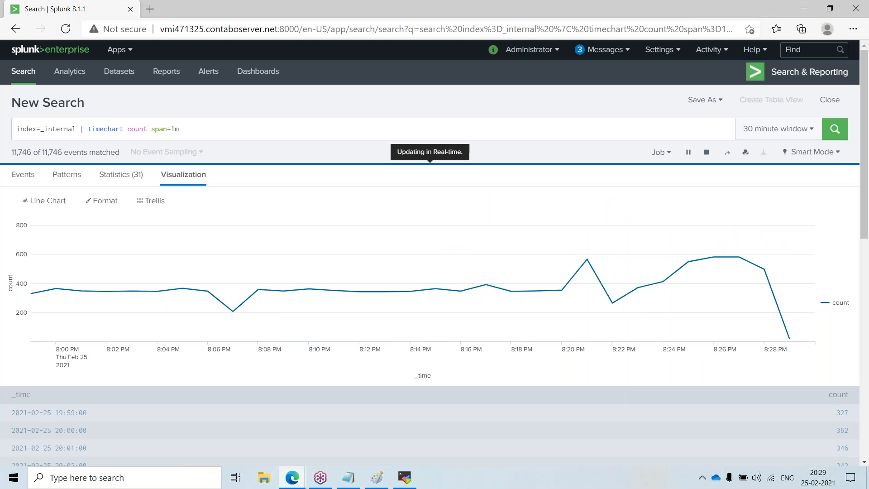
{"action": "left_click", "coordinate": [813, 152]}
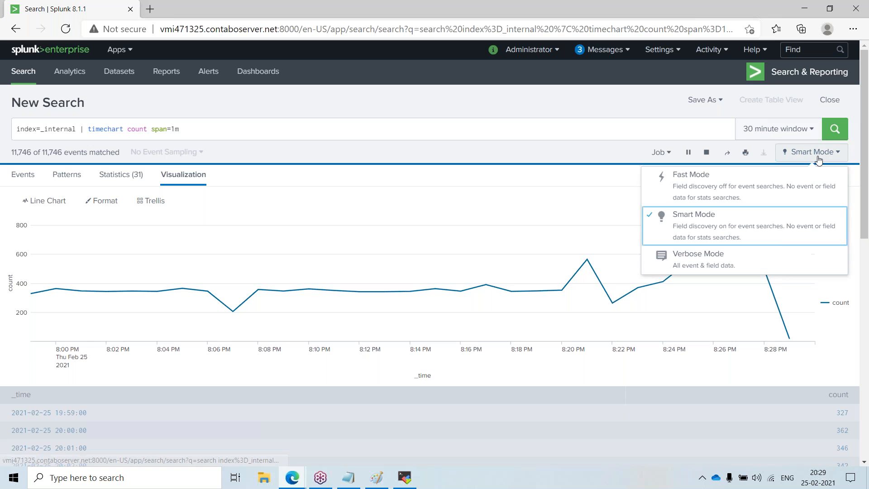
{"action": "left_click", "coordinate": [757, 262]}
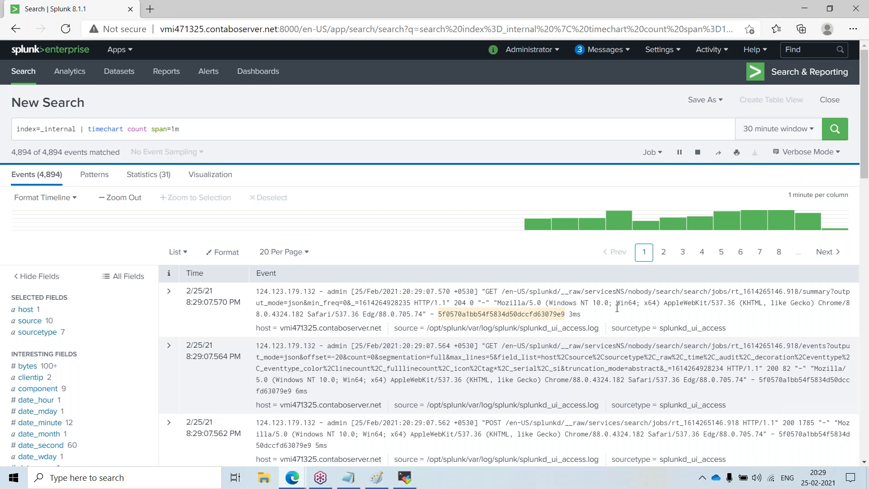
Step: Browse the returned events list, then go back to the line chart visualization
{"action": "scroll", "coordinate": [312, 175], "scroll_direction": "down", "scroll_amount": 4}
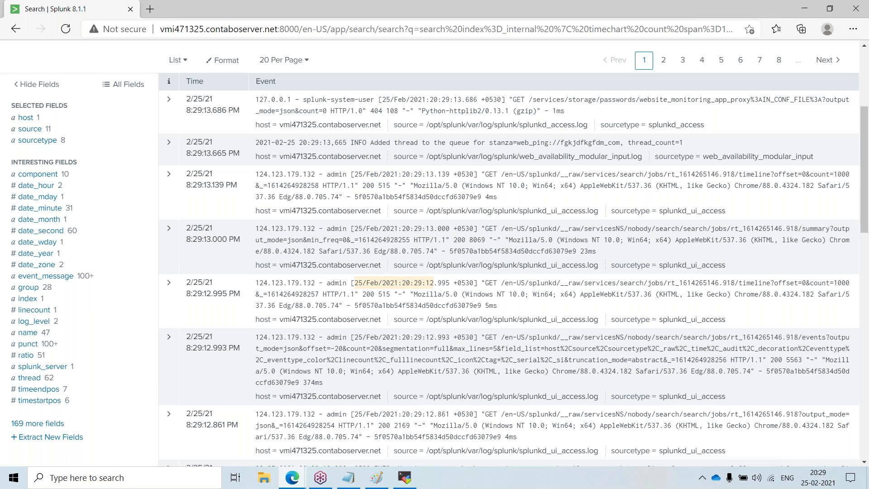
{"action": "scroll", "coordinate": [472, 156], "scroll_direction": "up", "scroll_amount": 5}
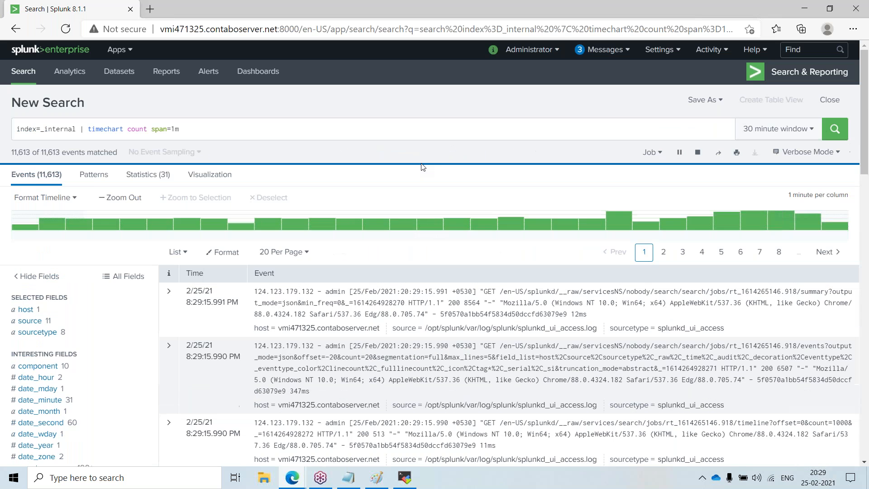
{"action": "left_click", "coordinate": [208, 174]}
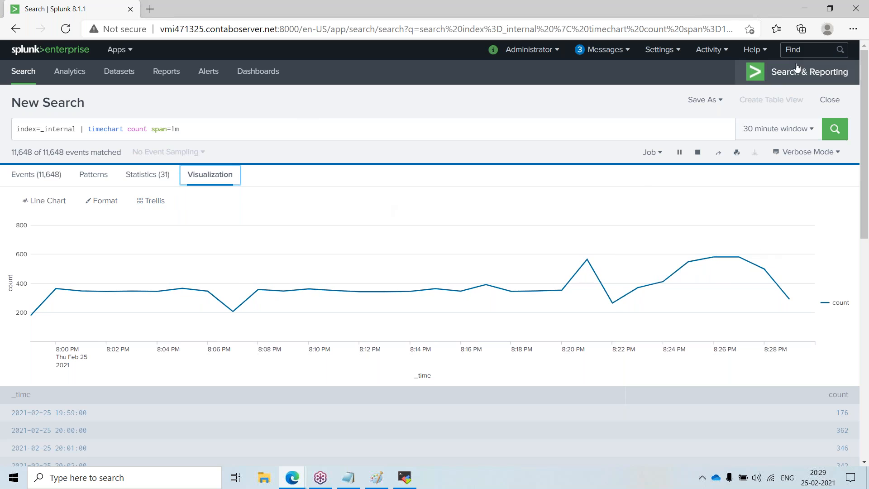
Step: Minimize the browser and clear the Paint diagram to a blank canvas without saving
{"action": "left_click", "coordinate": [808, 9]}
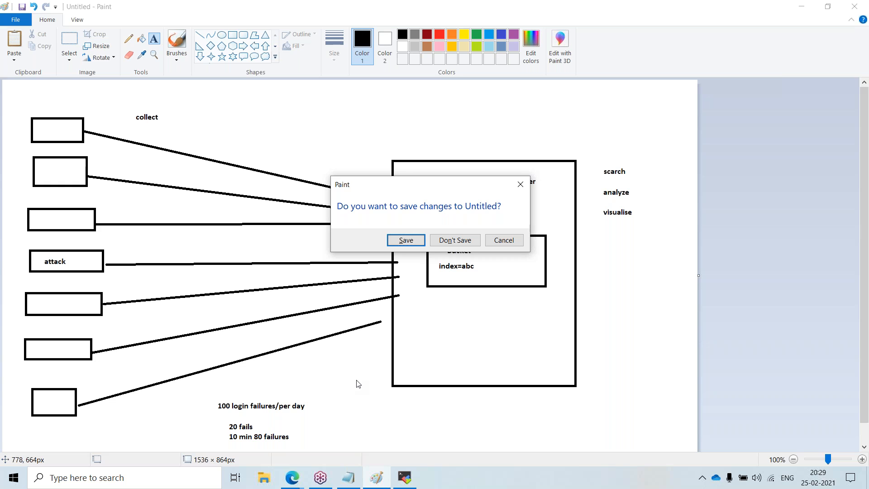
{"action": "left_click", "coordinate": [457, 240]}
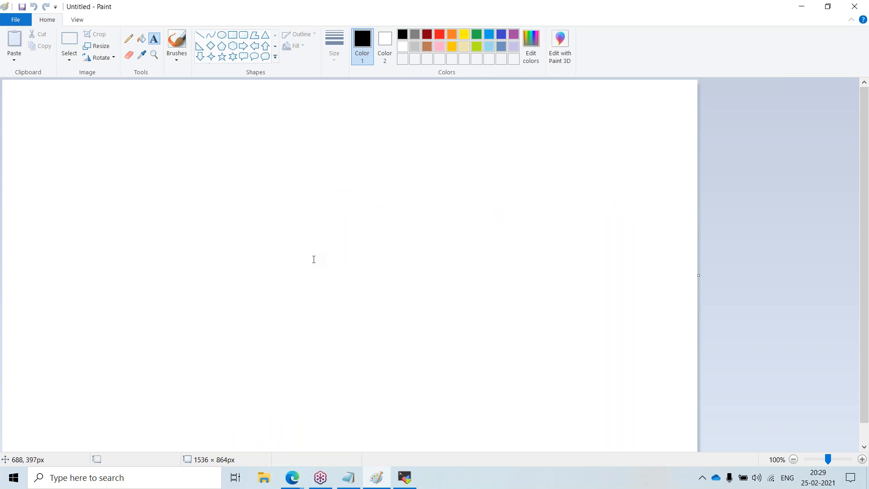
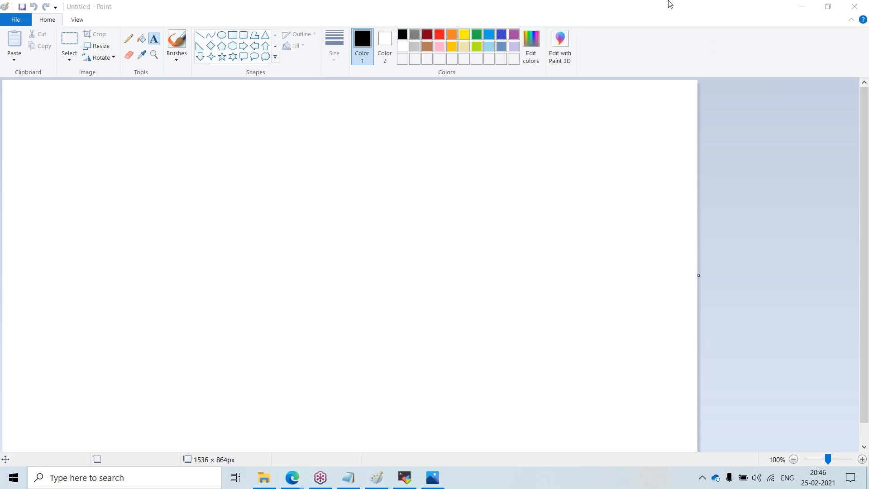
Step: Draw a column of small rectangles down the canvas's left side and a large rectangle about 344 × 471 px on the right
{"action": "left_click", "coordinate": [231, 38]}
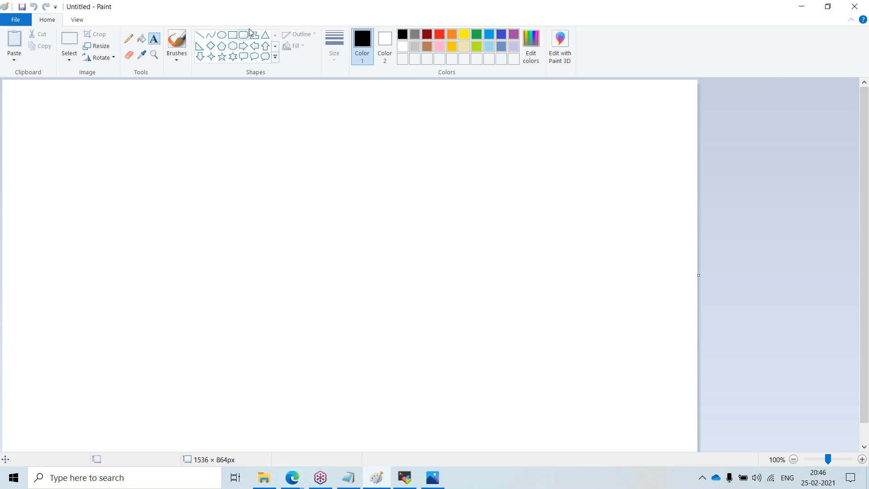
{"action": "left_click", "coordinate": [232, 38]}
{"action": "left_click", "coordinate": [232, 38]}
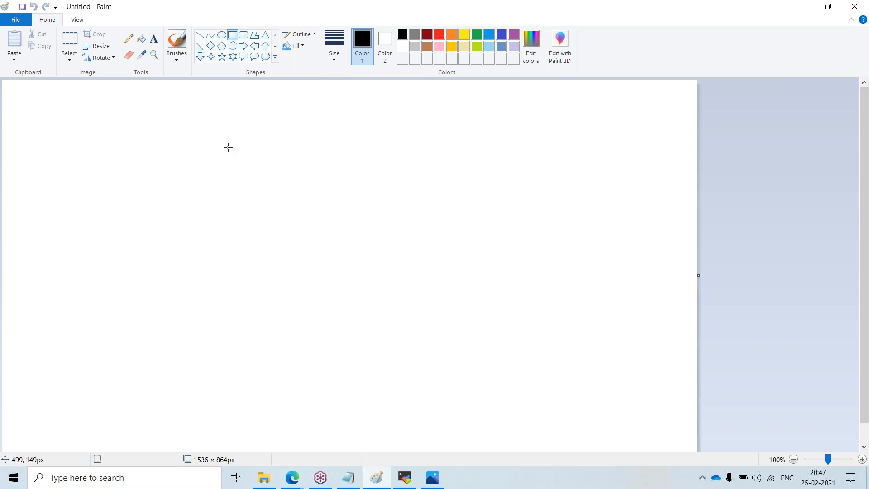
{"action": "left_click", "coordinate": [233, 36]}
{"action": "left_click_drag", "start_coordinate": [37, 122], "coordinate": [84, 143]}
{"action": "mouse_move", "coordinate": [37, 155]}
{"action": "left_mouse_down"}
{"action": "mouse_move", "coordinate": [83, 170]}
{"action": "mouse_move", "coordinate": [51, 193]}
{"action": "mouse_move", "coordinate": [80, 210]}
{"action": "mouse_move", "coordinate": [75, 237]}
{"action": "mouse_move", "coordinate": [89, 279]}
{"action": "left_mouse_up"}
{"action": "left_click_drag", "start_coordinate": [55, 311], "coordinate": [94, 326]}
{"action": "left_click_drag", "start_coordinate": [58, 358], "coordinate": [92, 374]}
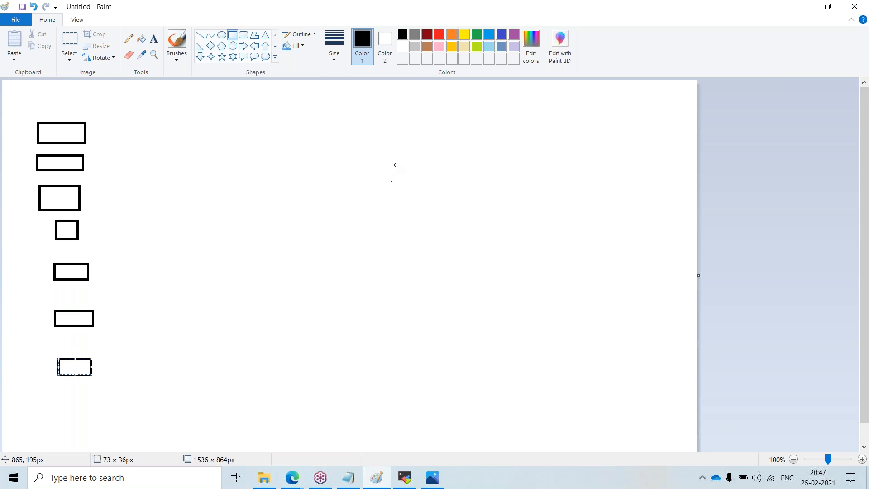
{"action": "mouse_move", "coordinate": [441, 146]}
{"action": "left_mouse_down"}
{"action": "mouse_move", "coordinate": [512, 297]}
{"action": "mouse_move", "coordinate": [596, 360]}
{"action": "left_mouse_up"}
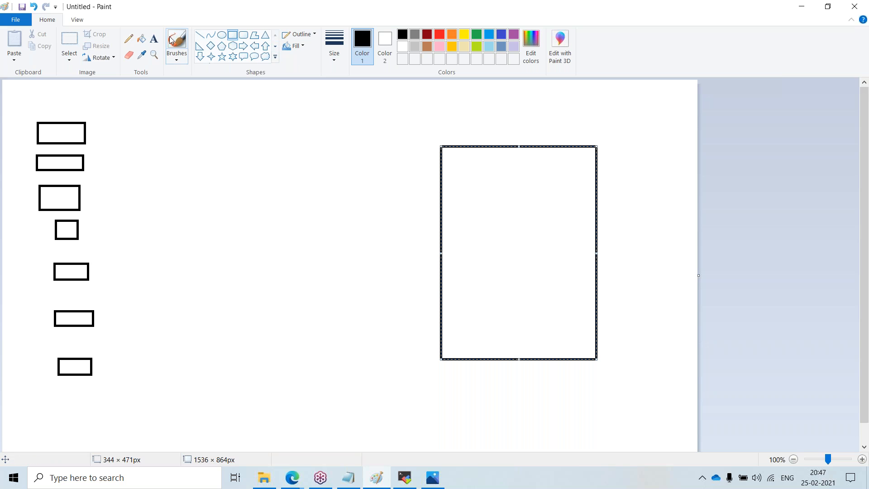
Step: Label the top small rectangle with the text UF
{"action": "left_click", "coordinate": [155, 40]}
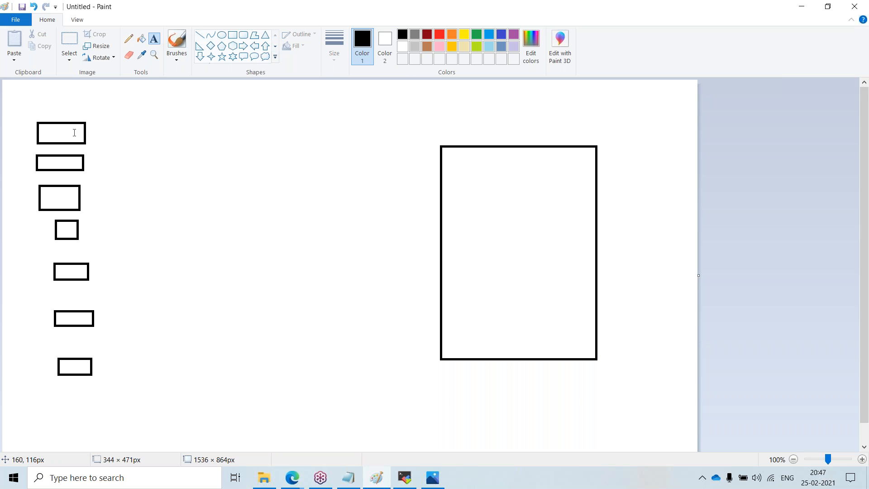
{"action": "left_click", "coordinate": [49, 130]}
{"action": "left_click", "coordinate": [116, 157]}
{"action": "left_click", "coordinate": [49, 130]}
{"action": "type", "text": "UF"}
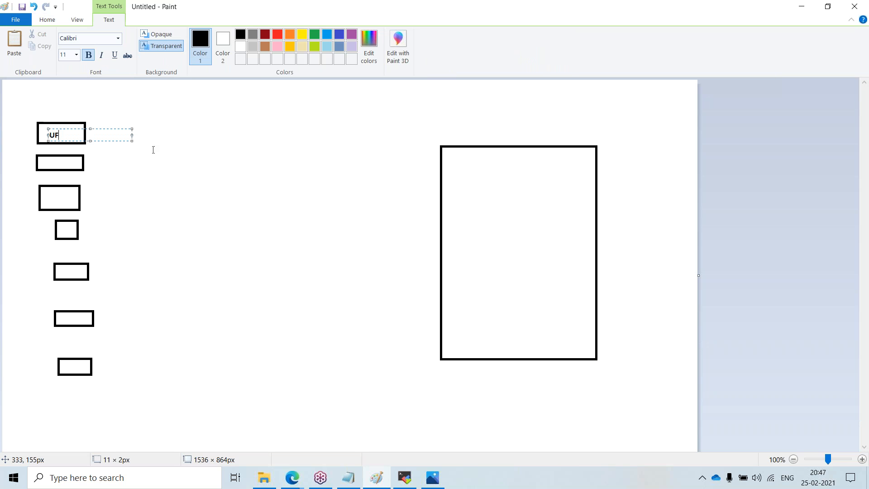
{"action": "left_click", "coordinate": [156, 181]}
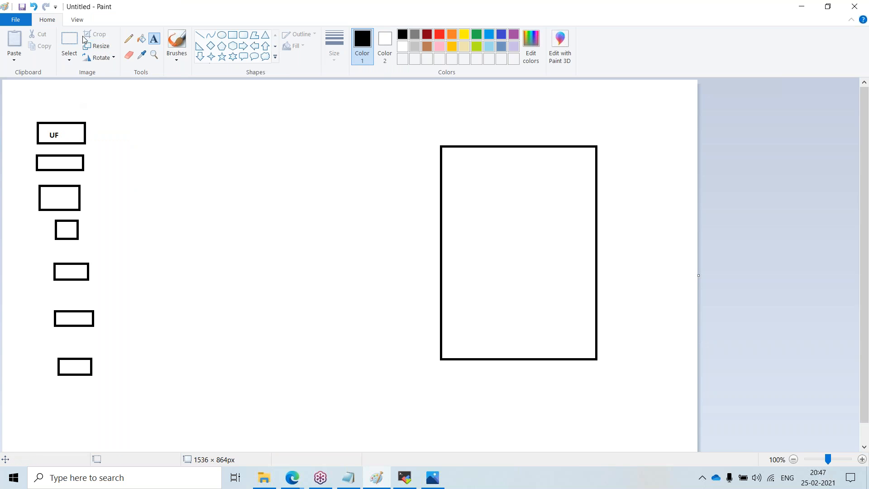
Step: Draw straight lines connecting each small rectangle to the large rectangle
{"action": "left_click", "coordinate": [202, 34]}
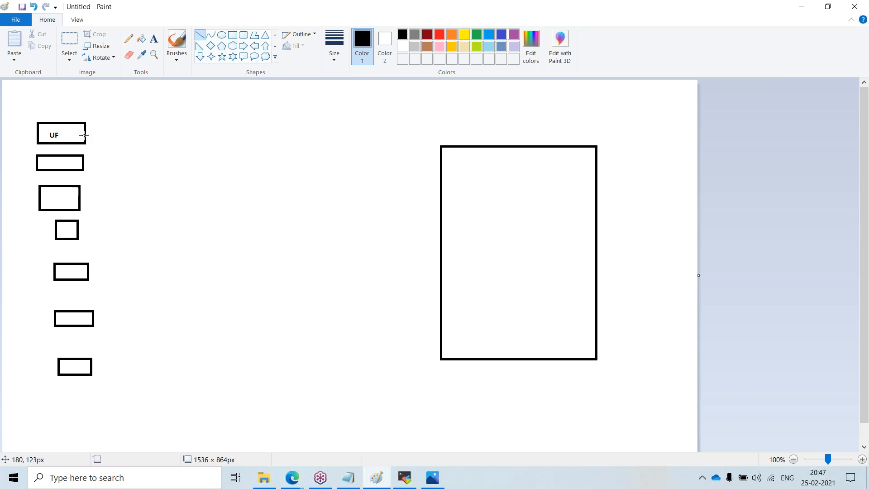
{"action": "left_click_drag", "start_coordinate": [86, 134], "coordinate": [440, 187]}
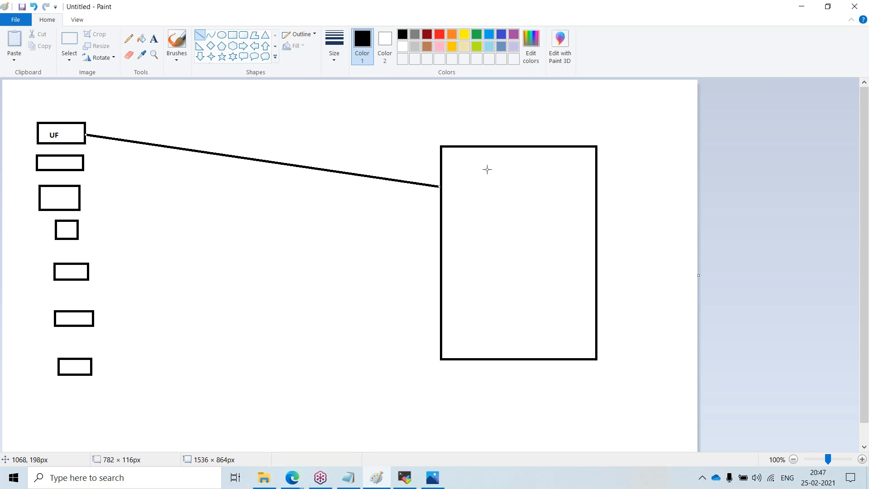
{"action": "left_click_drag", "start_coordinate": [82, 162], "coordinate": [444, 198]}
{"action": "mouse_move", "coordinate": [77, 197]}
{"action": "left_mouse_down"}
{"action": "mouse_move", "coordinate": [476, 246]}
{"action": "mouse_move", "coordinate": [440, 216]}
{"action": "left_mouse_up"}
{"action": "mouse_move", "coordinate": [83, 233]}
{"action": "left_mouse_down"}
{"action": "mouse_move", "coordinate": [388, 254]}
{"action": "mouse_move", "coordinate": [442, 240]}
{"action": "left_mouse_up"}
{"action": "mouse_move", "coordinate": [91, 272]}
{"action": "left_mouse_down"}
{"action": "mouse_move", "coordinate": [408, 274]}
{"action": "mouse_move", "coordinate": [442, 264]}
{"action": "left_mouse_up"}
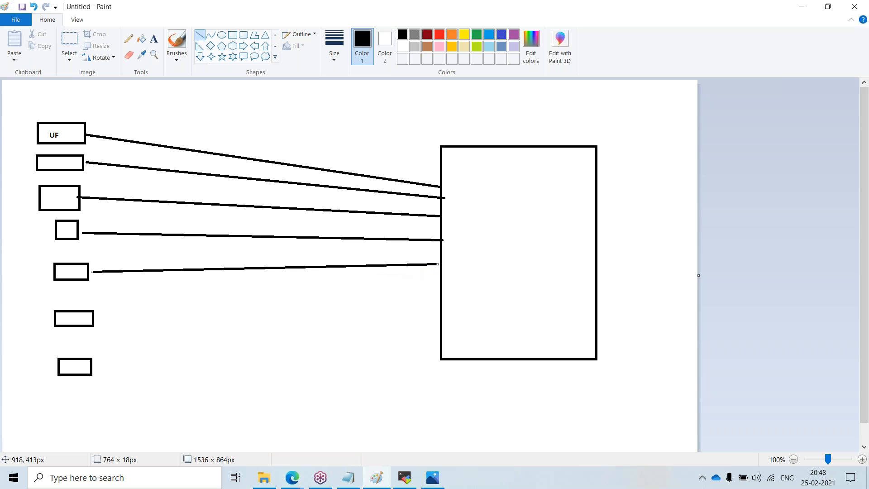
{"action": "mouse_move", "coordinate": [95, 320]}
{"action": "left_mouse_down"}
{"action": "mouse_move", "coordinate": [381, 310]}
{"action": "mouse_move", "coordinate": [438, 294]}
{"action": "left_mouse_up"}
{"action": "mouse_move", "coordinate": [93, 366]}
{"action": "left_mouse_down"}
{"action": "mouse_move", "coordinate": [444, 316]}
{"action": "mouse_move", "coordinate": [417, 305]}
{"action": "mouse_move", "coordinate": [436, 308]}
{"action": "left_mouse_up"}
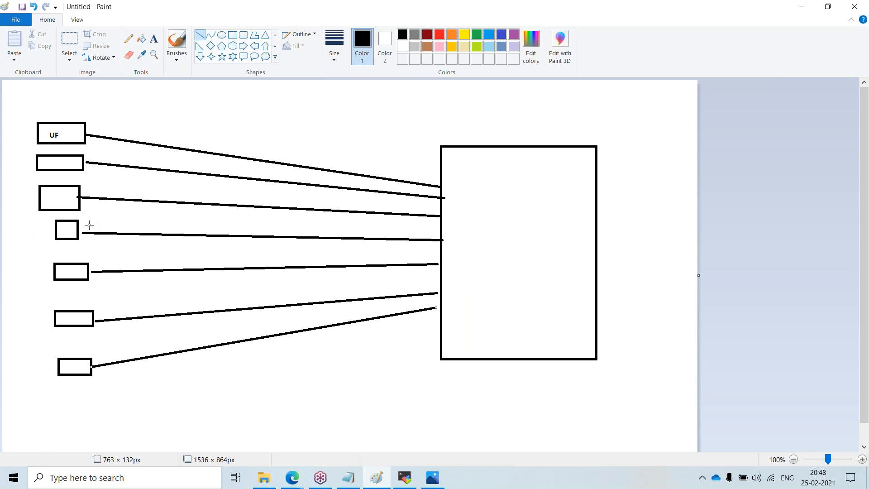
Step: Draw a wide rectangle beneath the large rectangle
{"action": "left_click", "coordinate": [232, 36]}
{"action": "mouse_move", "coordinate": [447, 382]}
{"action": "left_mouse_down"}
{"action": "mouse_move", "coordinate": [480, 404]}
{"action": "mouse_move", "coordinate": [615, 422]}
{"action": "left_mouse_up"}
Step: Add the label Indexer1 at the top of the large rectangle
{"action": "left_click", "coordinate": [154, 38]}
{"action": "left_click_drag", "start_coordinate": [488, 157], "coordinate": [494, 159]}
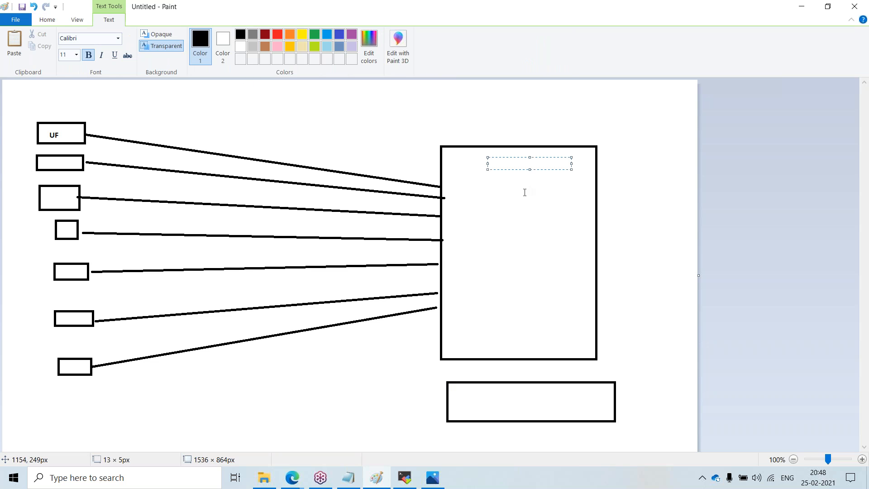
{"action": "type", "text": "Indexer1"}
Step: Label the wide rectangle below it Indexer 2
{"action": "left_click", "coordinate": [495, 400]}
{"action": "left_click", "coordinate": [494, 399]}
{"action": "type", "text": "Index"}
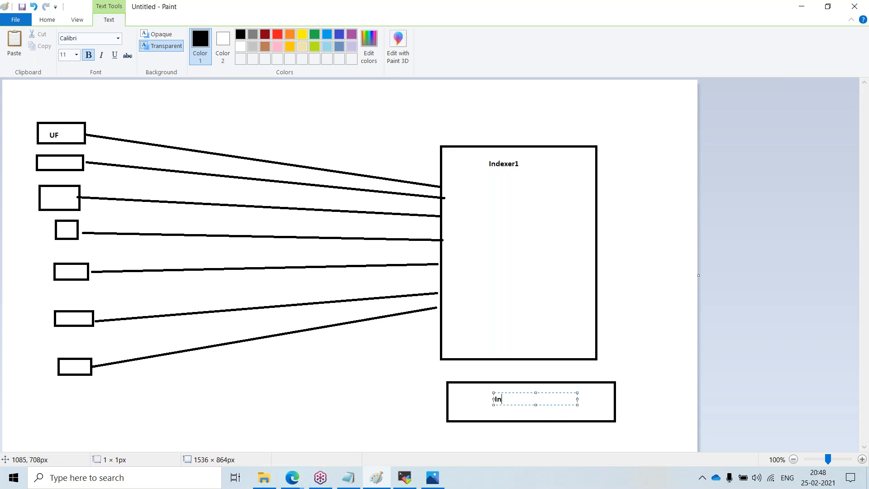
{"action": "type", "text": "r 2"}
{"action": "left_click", "coordinate": [410, 282]}
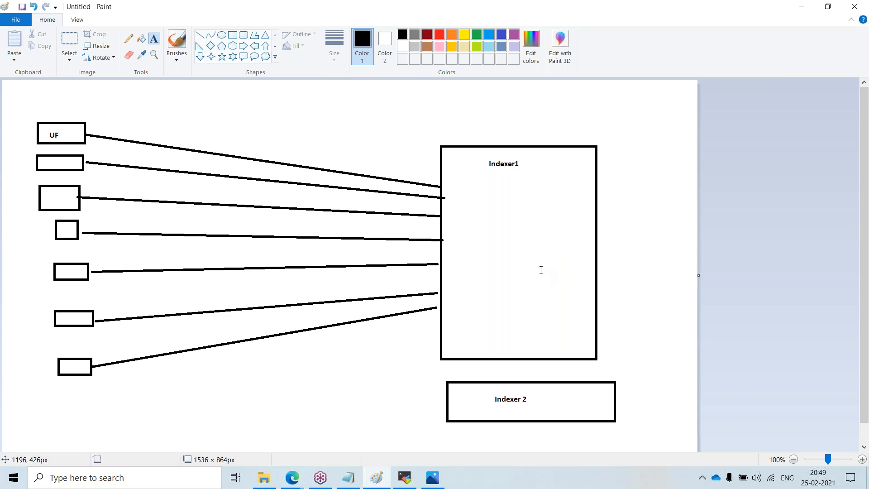
Step: Draw a tall narrow rectangle about 67 × 486 px to the right of the large rectangle
{"action": "left_click", "coordinate": [233, 35]}
{"action": "left_click_drag", "start_coordinate": [642, 144], "coordinate": [673, 364]}
{"action": "left_click", "coordinate": [154, 39]}
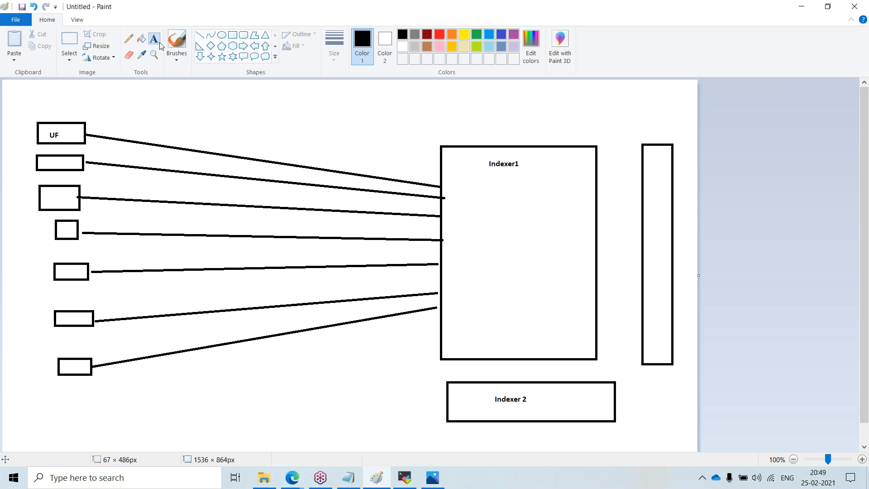
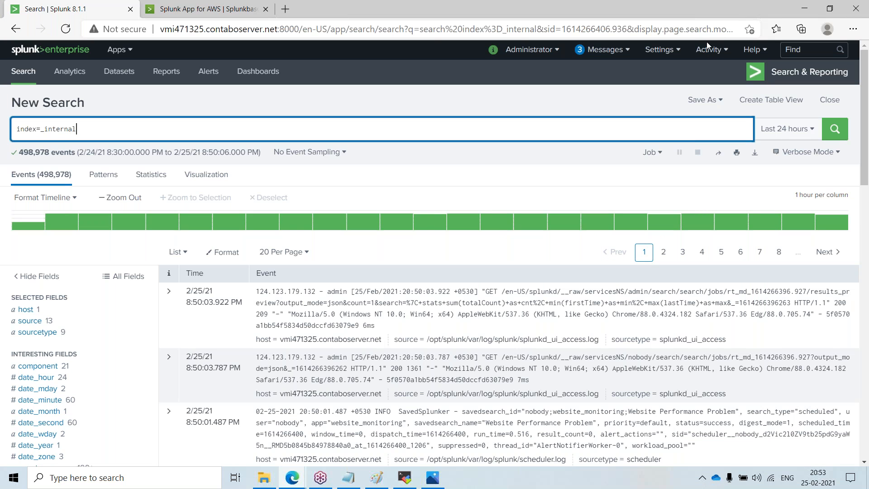
Step: Switch to the Splunkbase tab and go back to the previously viewed add-on page
{"action": "left_click", "coordinate": [707, 38]}
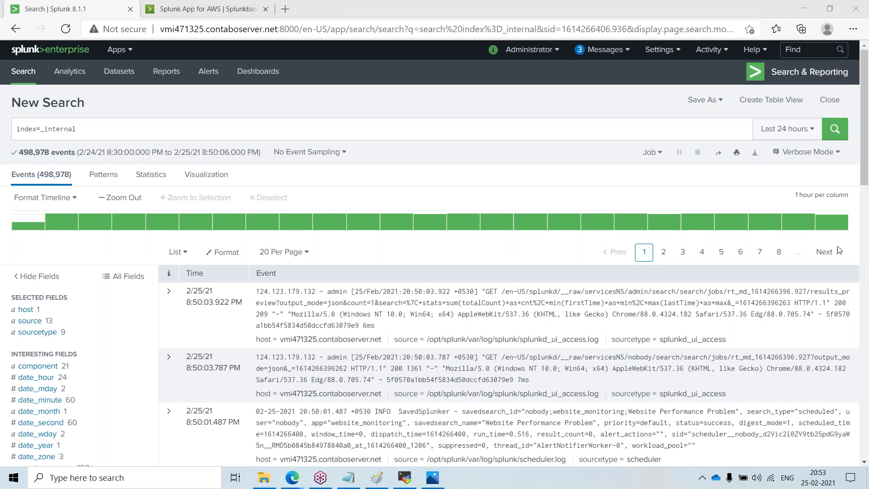
{"action": "left_click", "coordinate": [217, 9]}
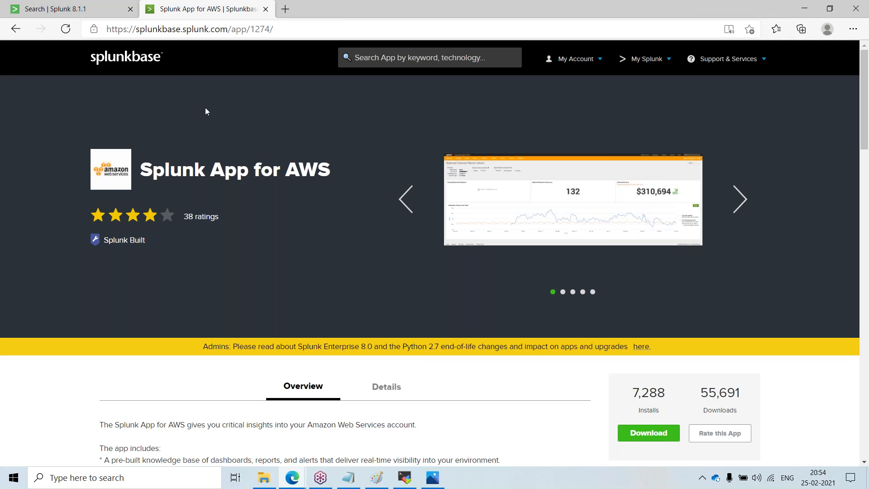
{"action": "left_click_drag", "start_coordinate": [172, 59], "coordinate": [122, 58]}
{"action": "left_click", "coordinate": [120, 105]}
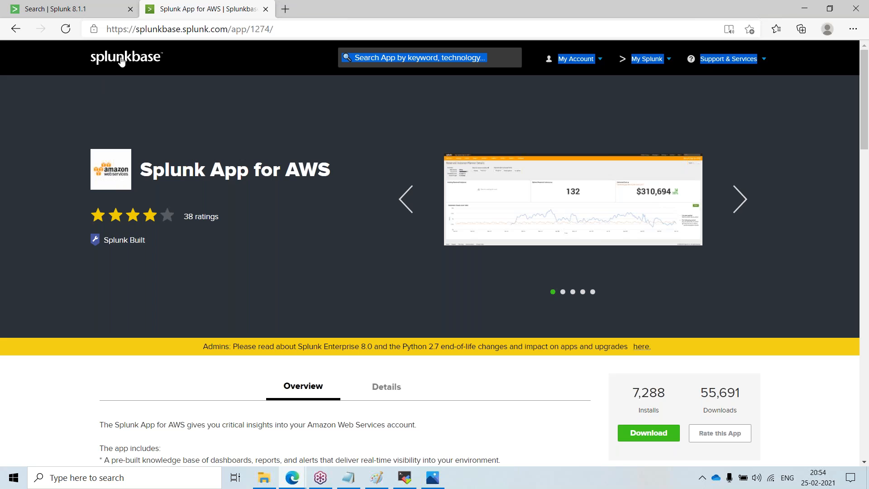
{"action": "left_click", "coordinate": [18, 36]}
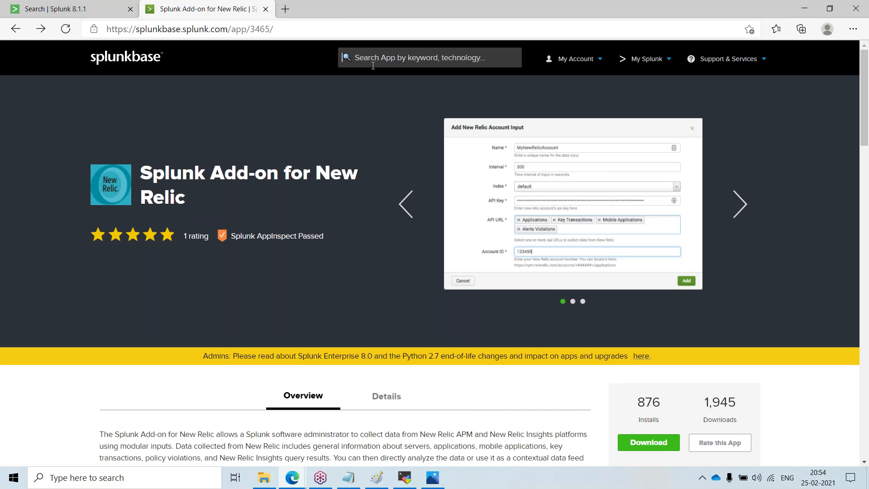
Step: Enter artificial in the Splunkbase app search box
{"action": "left_click", "coordinate": [373, 66]}
{"action": "type", "text": "arti"}
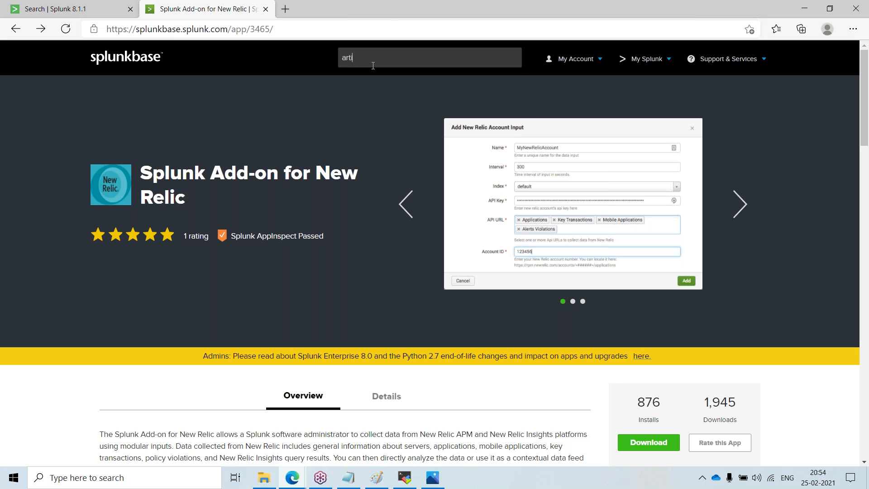
{"action": "type", "text": "fic"}
{"action": "key", "text": "BackSpace"}
{"action": "type", "text": "cial"}
Step: Bring up the Splunk architecture image in Photos, then minimize it
{"action": "left_click", "coordinate": [438, 480]}
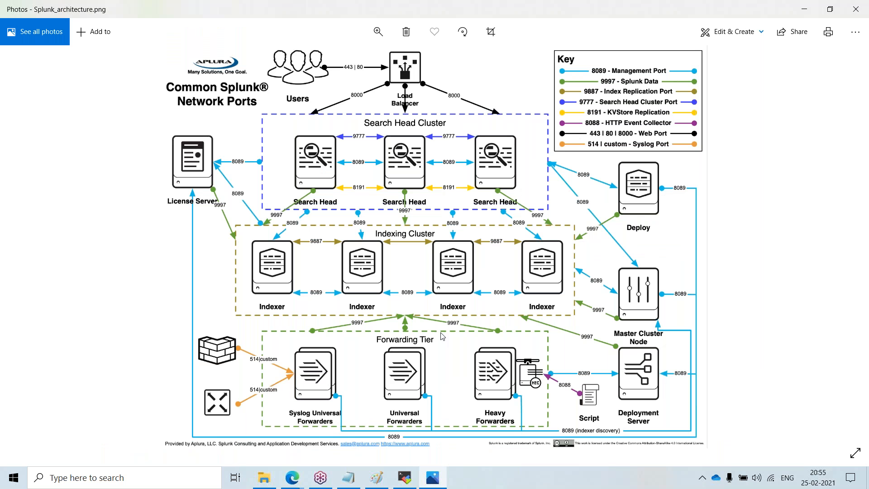
{"action": "right_click", "coordinate": [465, 9]}
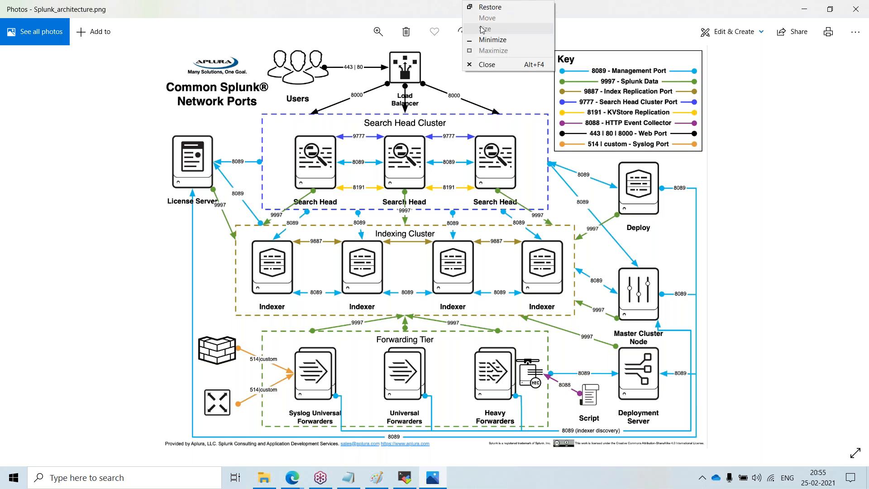
{"action": "left_click", "coordinate": [493, 42]}
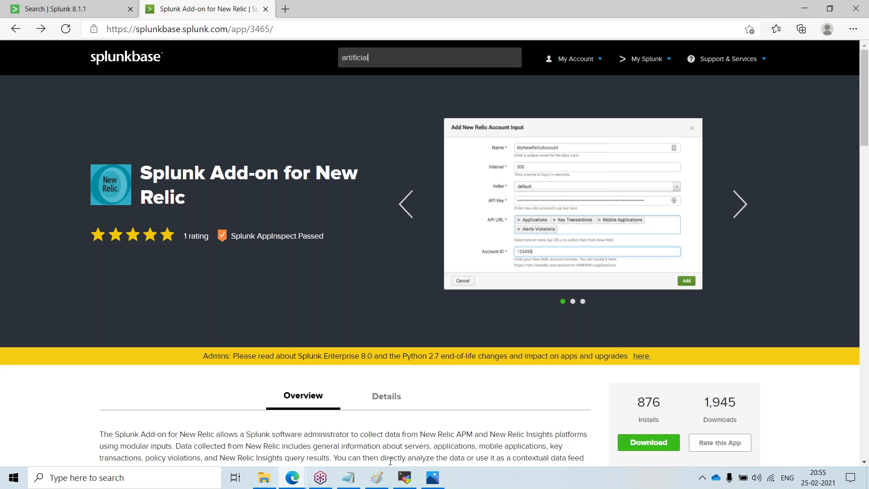
Step: Launch VMware Workstation Pro from Windows search, then minimize its window
{"action": "left_click", "coordinate": [172, 481]}
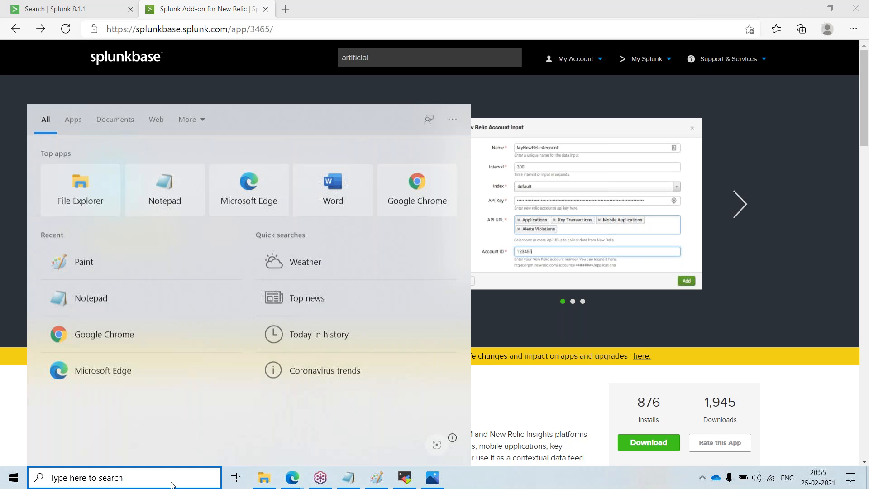
{"action": "left_click", "coordinate": [85, 486]}
{"action": "left_click", "coordinate": [85, 487]}
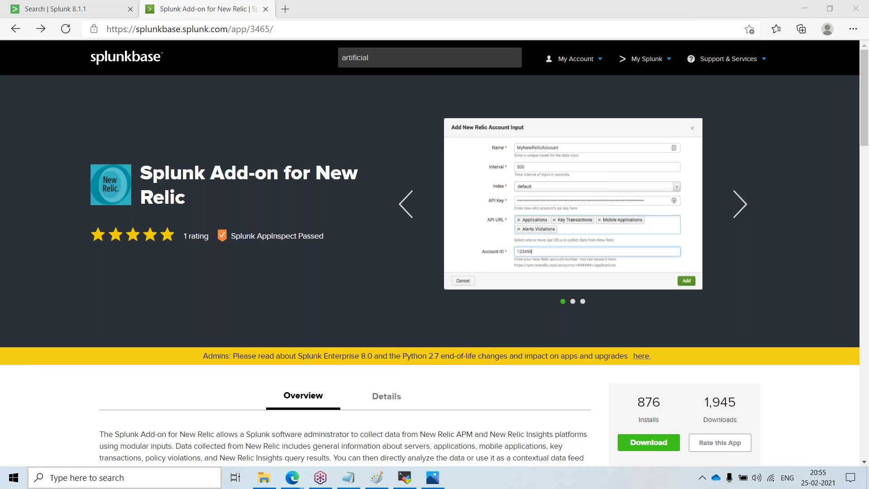
{"action": "type", "text": "vm"}
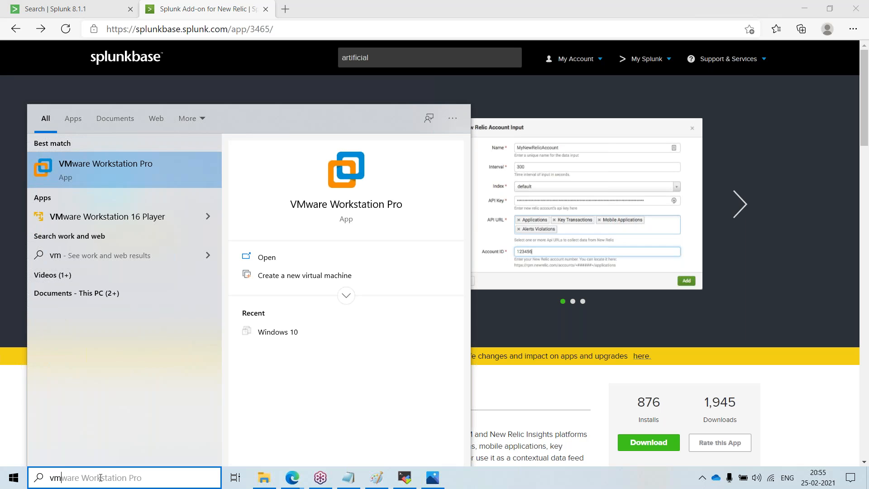
{"action": "left_click", "coordinate": [164, 173]}
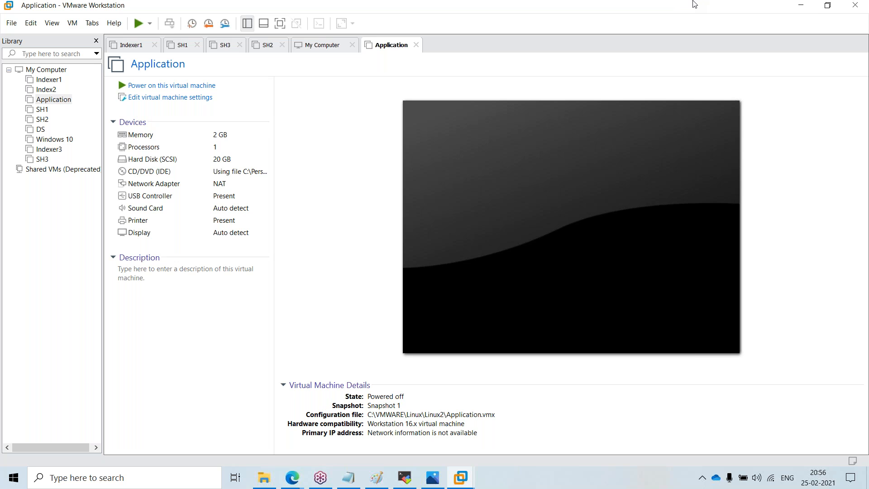
{"action": "left_click", "coordinate": [800, 5]}
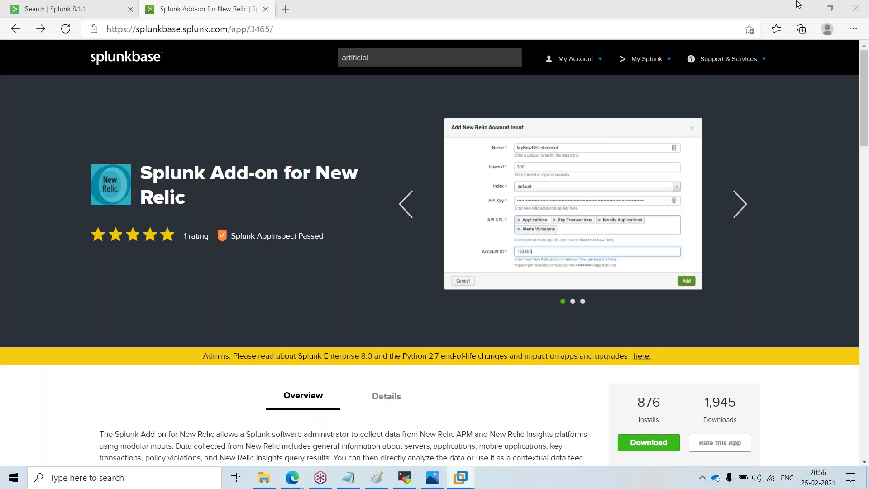
Step: Open a new browser tab and close the Splunkbase add-on tab
{"action": "left_click", "coordinate": [287, 9]}
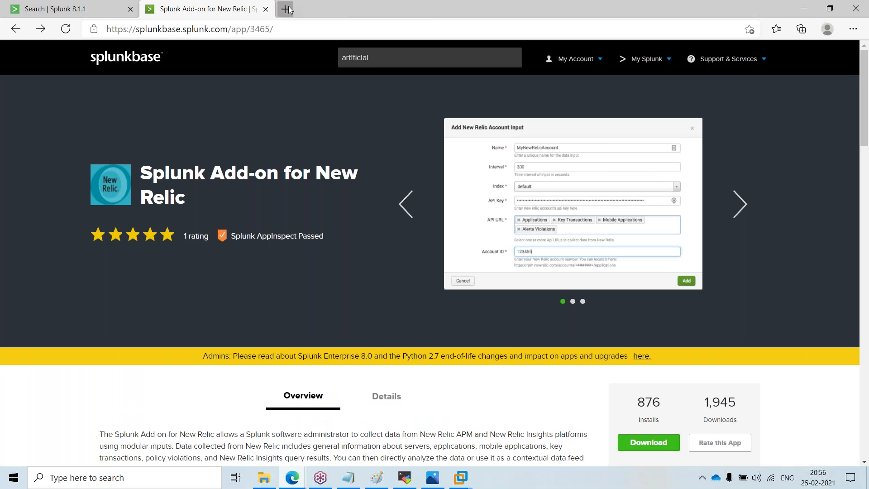
{"action": "left_click", "coordinate": [265, 13]}
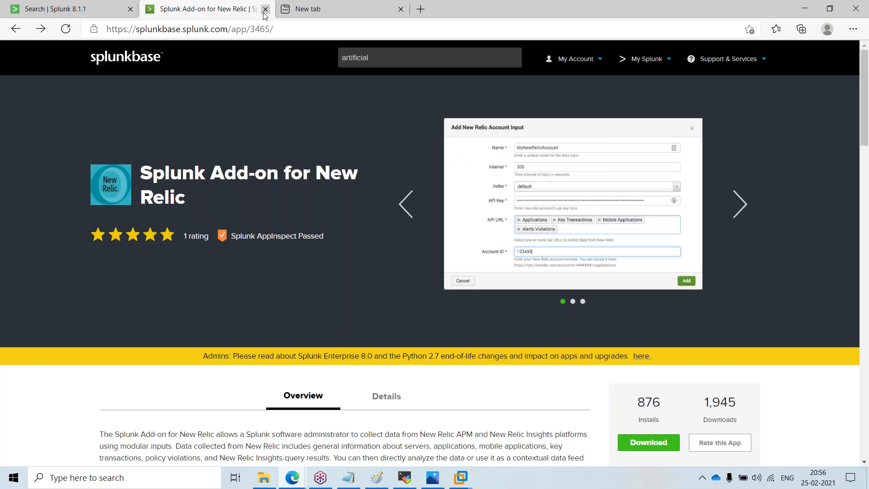
{"action": "left_click", "coordinate": [266, 9]}
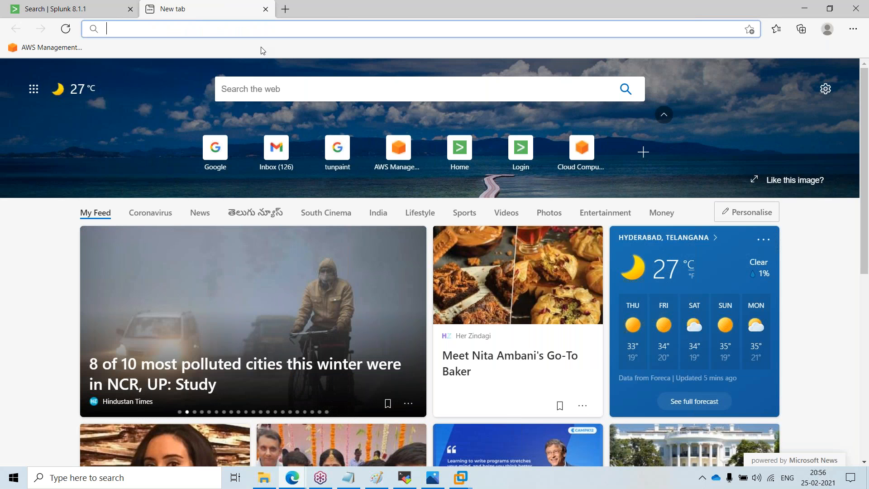
Step: Return to the Splunk search tab and review the Messages list
{"action": "left_click", "coordinate": [78, 9]}
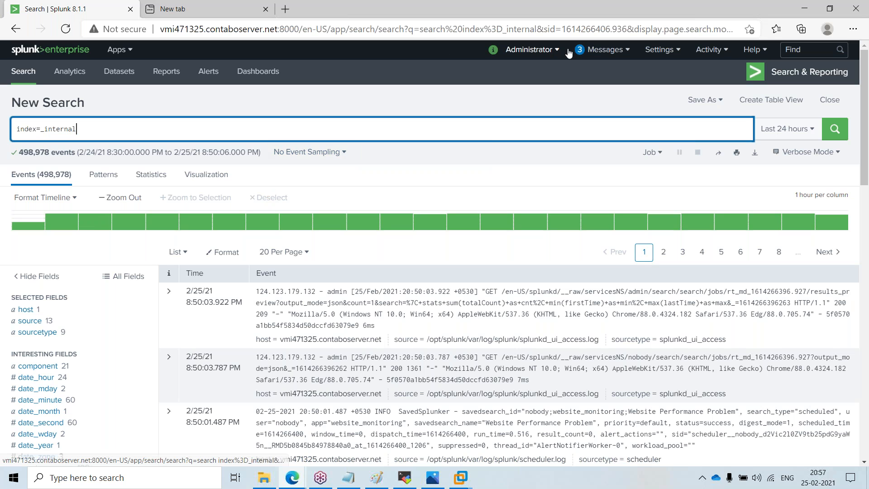
{"action": "left_click", "coordinate": [597, 54]}
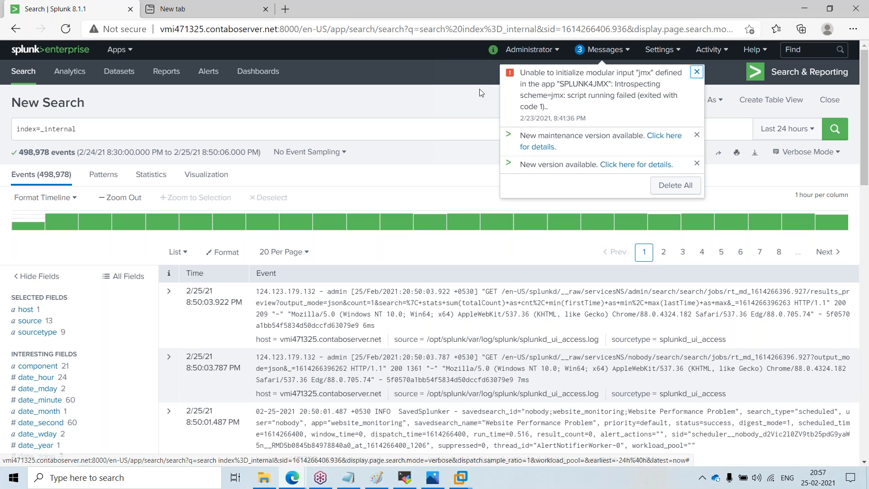
{"action": "left_click", "coordinate": [453, 65]}
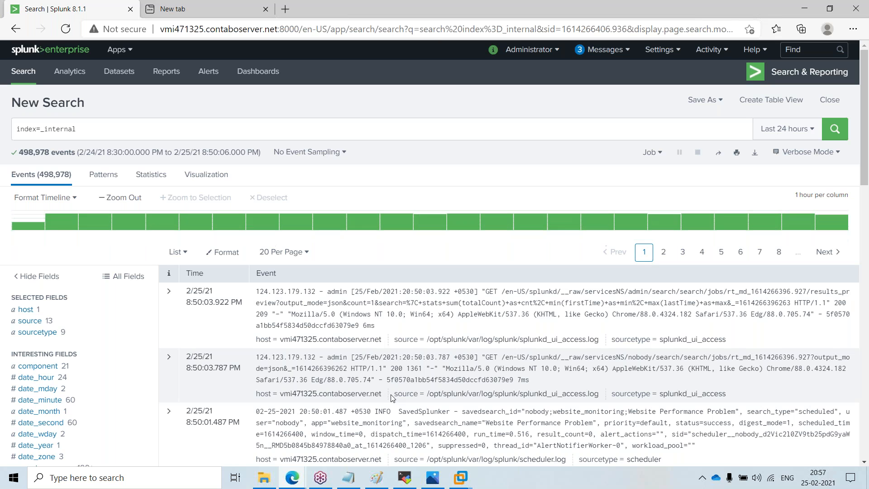
Step: Reopen the Splunk architecture image in Photos, resize its window, then close it
{"action": "mouse_move", "coordinate": [462, 482]}
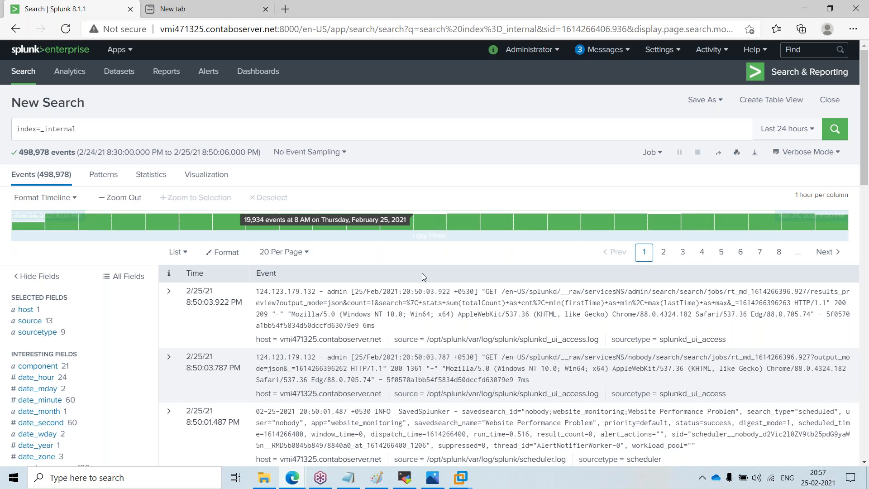
{"action": "left_click", "coordinate": [433, 479]}
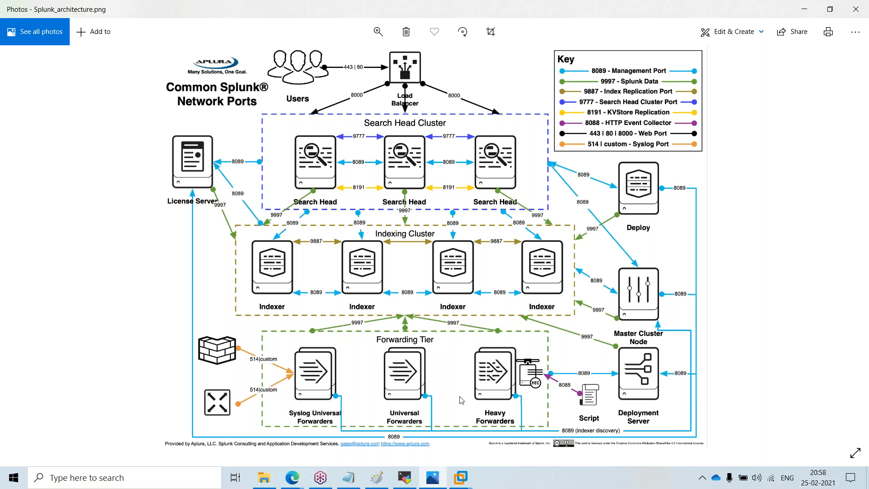
{"action": "double_click", "coordinate": [486, 6]}
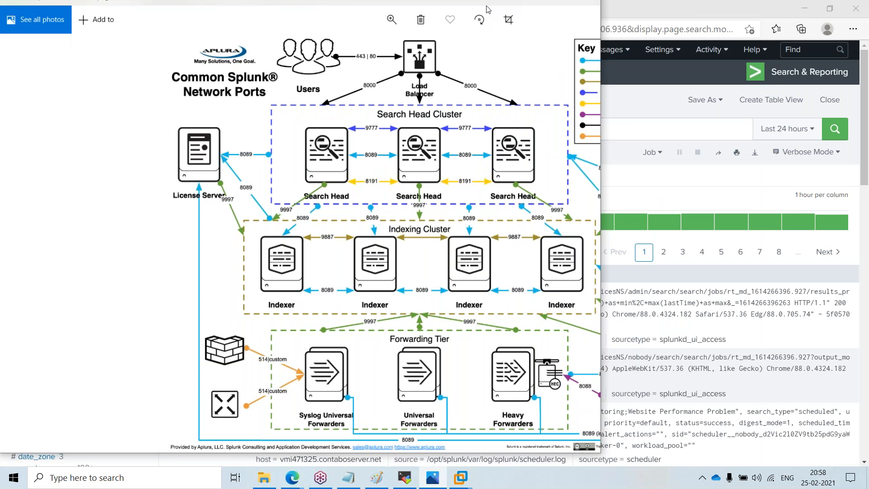
{"action": "left_click", "coordinate": [590, 11]}
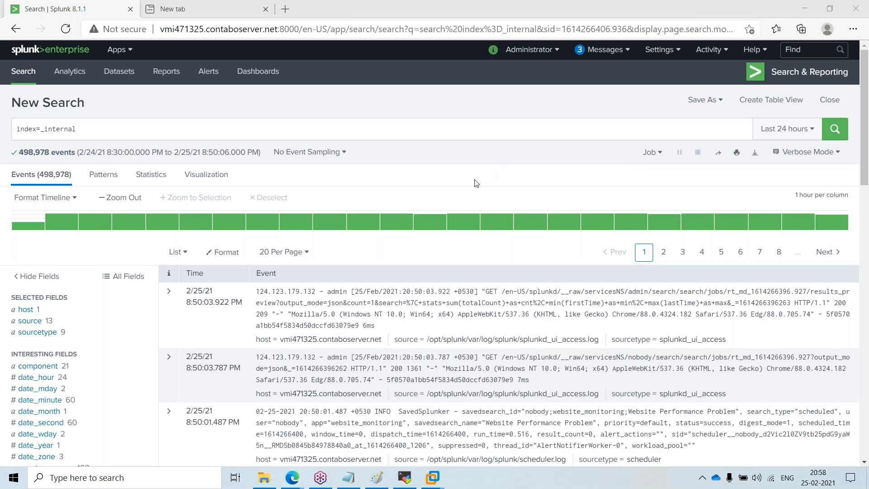
{"action": "left_click", "coordinate": [508, 132]}
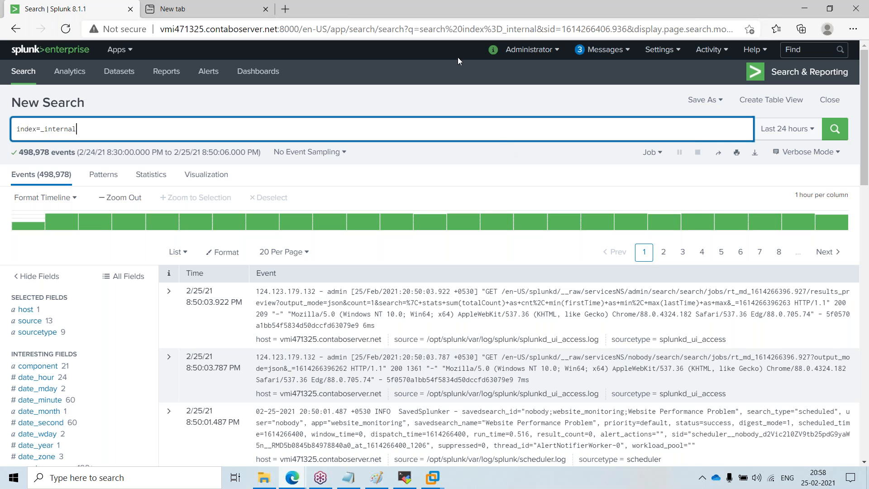
{"action": "right_click", "coordinate": [381, 16]}
{"action": "left_click", "coordinate": [368, 9]}
{"action": "right_click", "coordinate": [368, 9]}
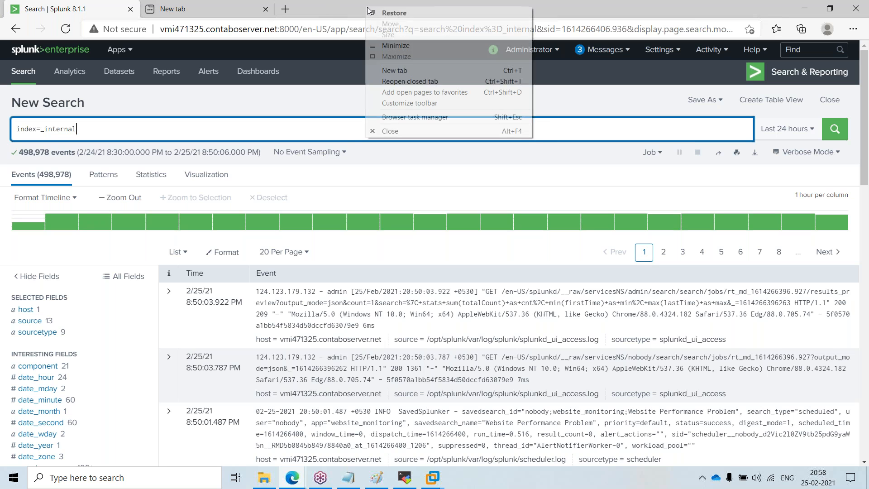
{"action": "left_click", "coordinate": [339, 14]}
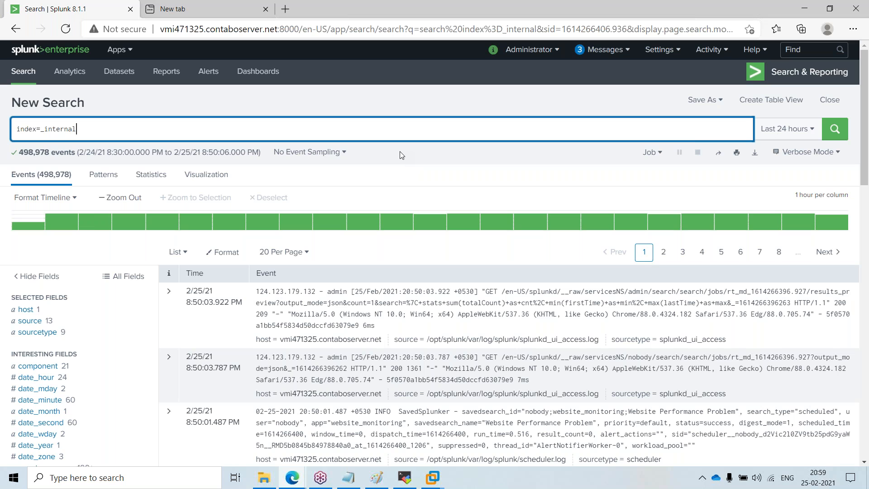
Step: Search the web for splunk downoad\ from the new tab
{"action": "mouse_move", "coordinate": [386, 216]}
{"action": "left_click", "coordinate": [229, 5]}
{"action": "type", "text": "splunk"}
{"action": "key", "text": "Return"}
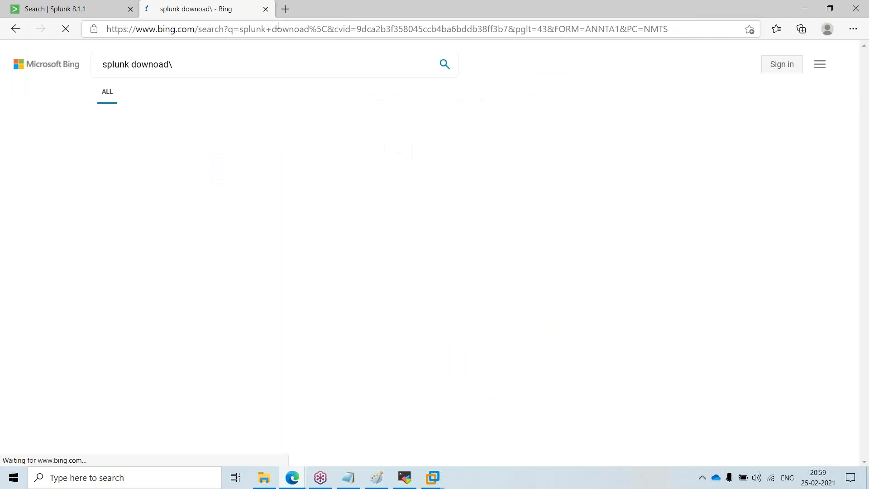
Step: Open Splunk's Free Trials and Downloads page and scroll through its core products
{"action": "left_click", "coordinate": [192, 170]}
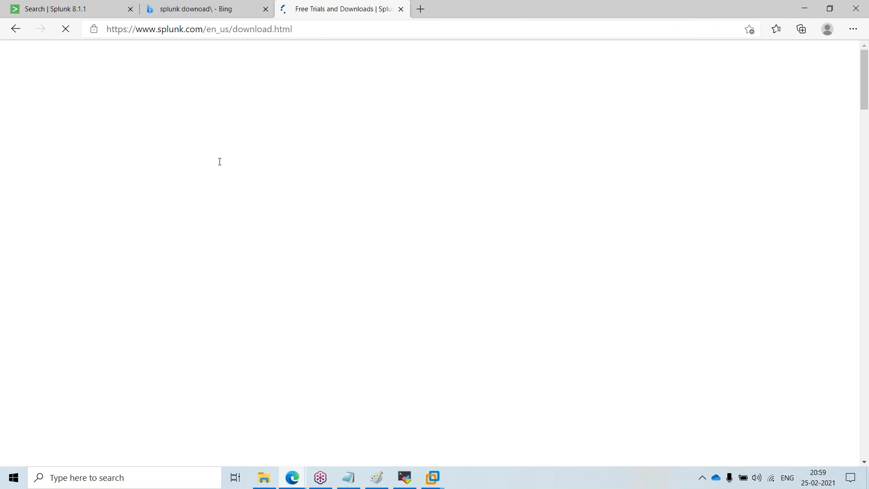
{"action": "scroll", "coordinate": [280, 269], "scroll_direction": "down", "scroll_amount": 4}
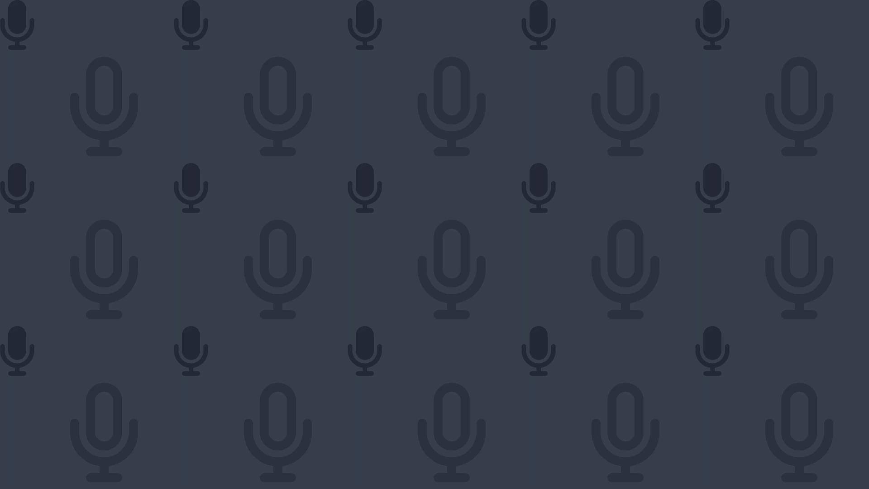
{"action": "scroll", "coordinate": [312, 364], "scroll_direction": "down", "scroll_amount": 6}
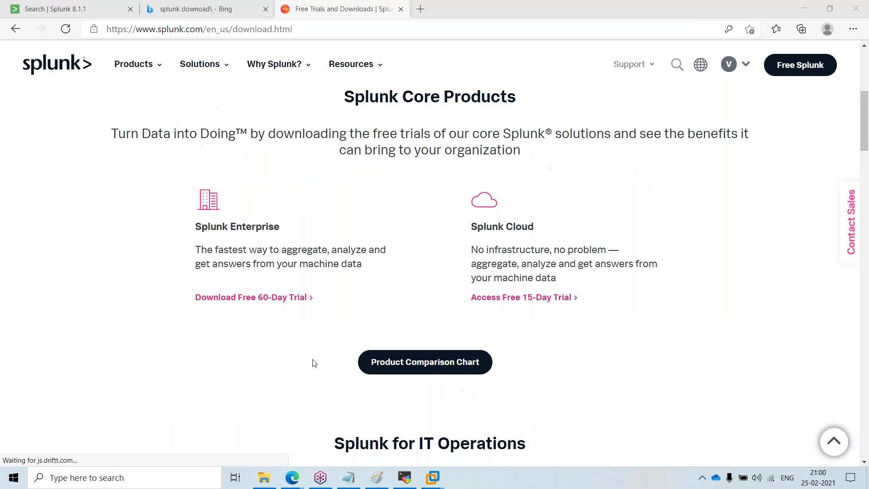
{"action": "scroll", "coordinate": [312, 364], "scroll_direction": "up", "scroll_amount": 4}
{"action": "scroll", "coordinate": [313, 365], "scroll_direction": "up", "scroll_amount": 3}
Step: In another new tab, search Google for splunk enterprise download and open the Splunk Enterprise download page
{"action": "left_click", "coordinate": [419, 10]}
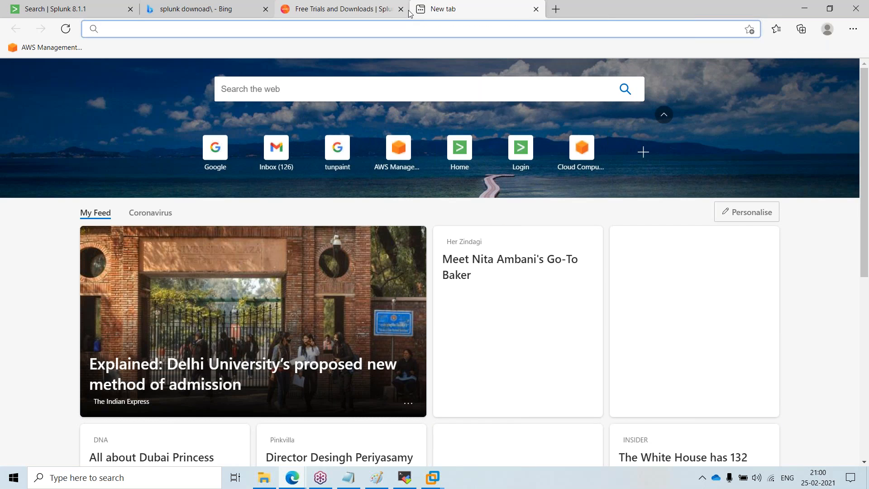
{"action": "type", "text": "nk en"}
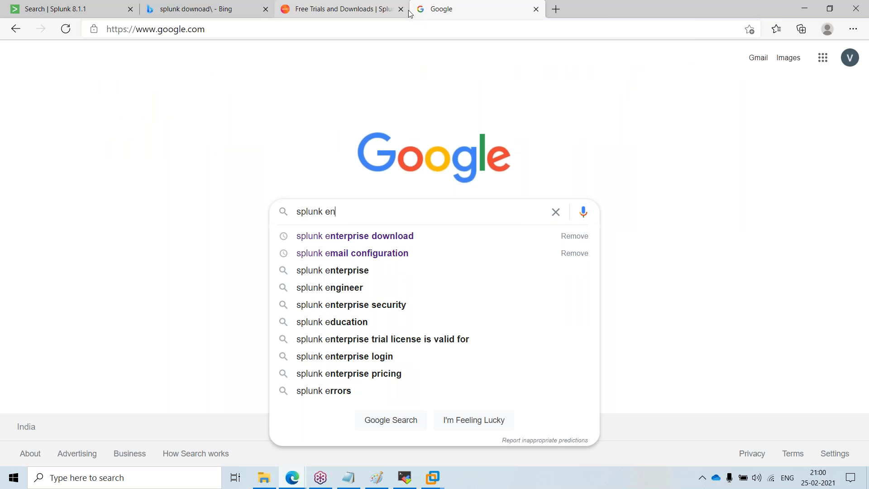
{"action": "type", "text": "ter"}
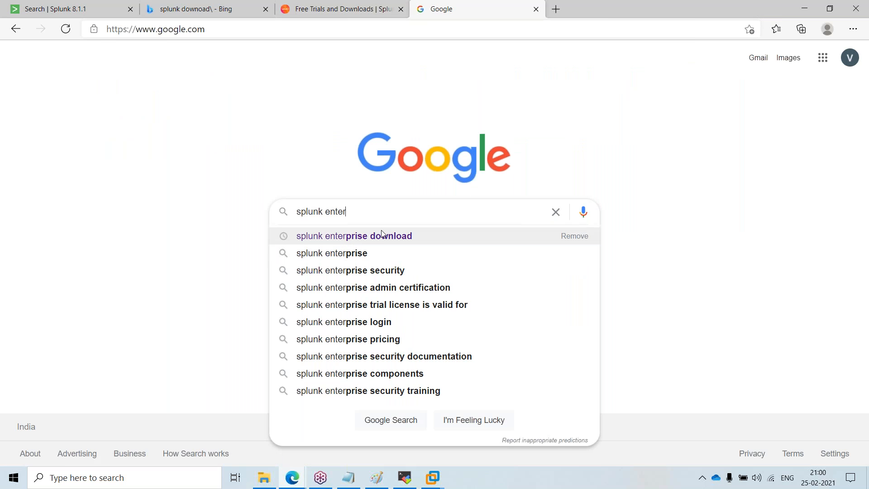
{"action": "left_click", "coordinate": [381, 236]}
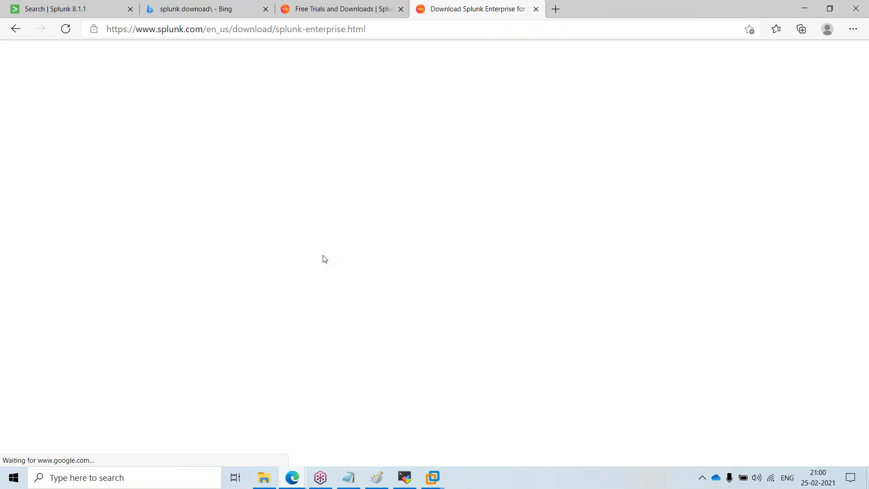
Step: Switch through the Windows, Linux and Mac OS package tabs on the Splunk Enterprise download page
{"action": "left_click", "coordinate": [154, 330]}
{"action": "left_click", "coordinate": [231, 330]}
{"action": "left_click", "coordinate": [316, 335]}
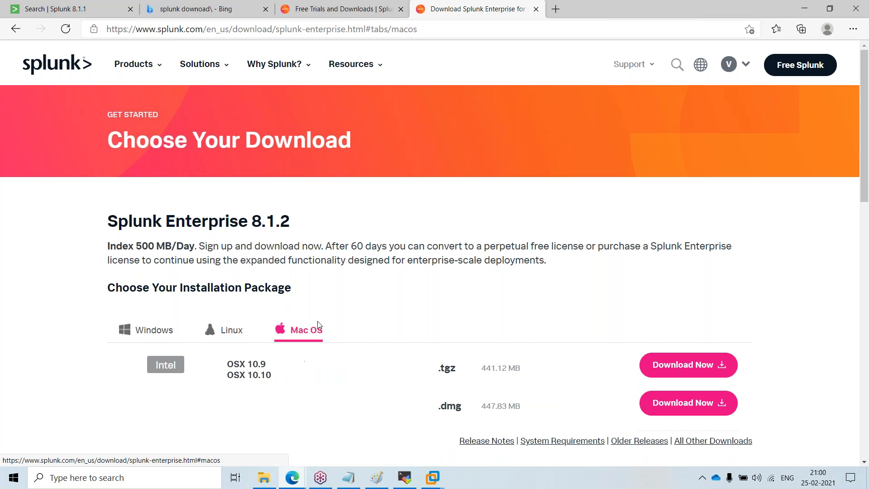
Step: In a new tab, search Google for splunk universal forwarder download and open the Universal Forwarder download page
{"action": "left_click", "coordinate": [559, 10]}
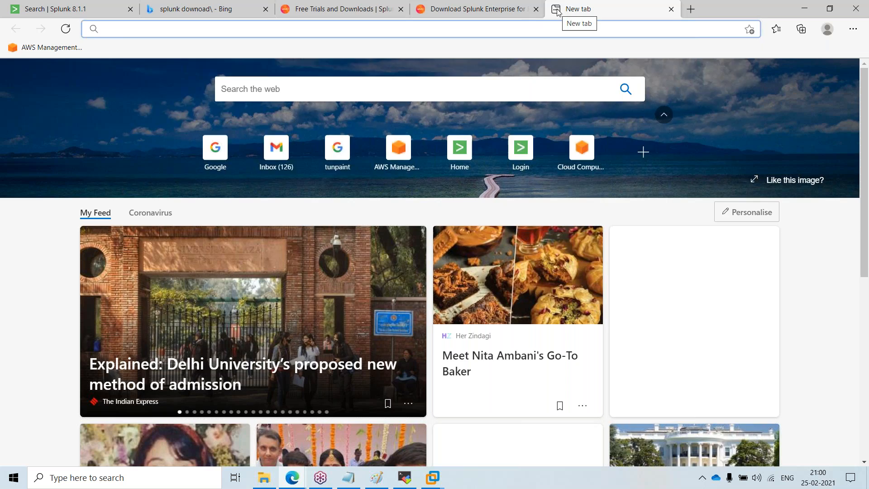
{"action": "type", "text": "google.com"}
{"action": "key", "text": "Return"}
{"action": "type", "text": "splunk uni"}
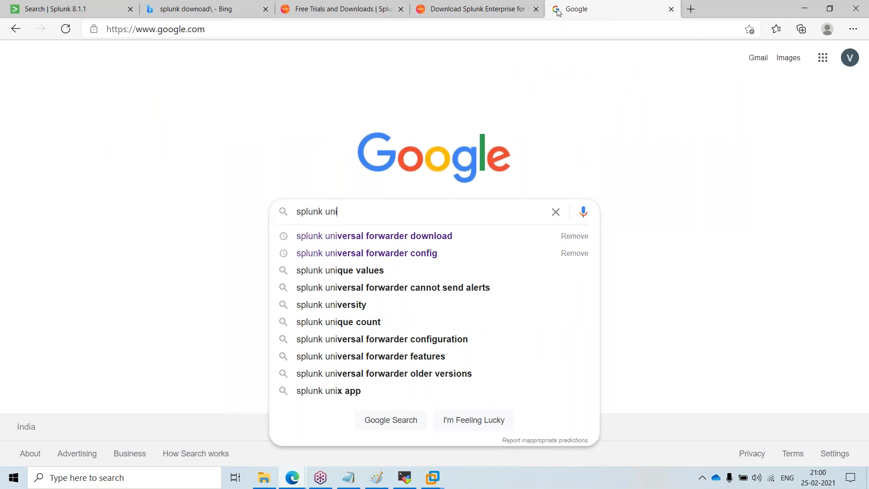
{"action": "left_click", "coordinate": [463, 235]}
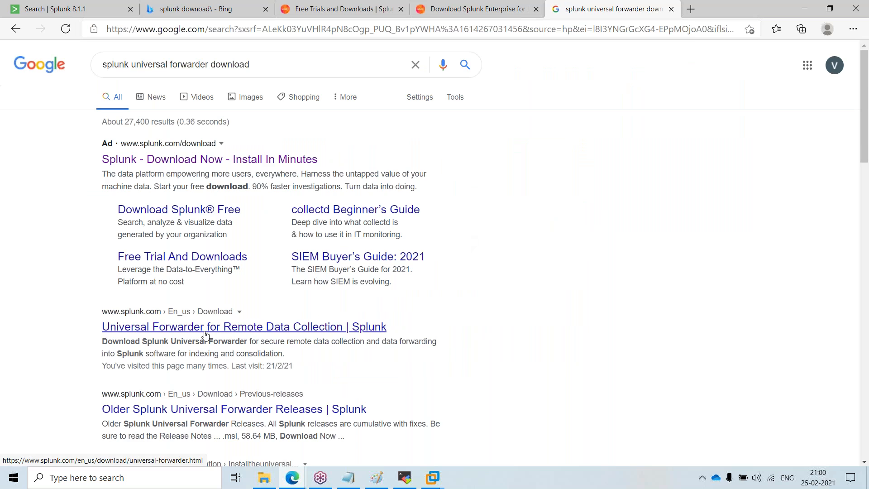
{"action": "left_click", "coordinate": [208, 331]}
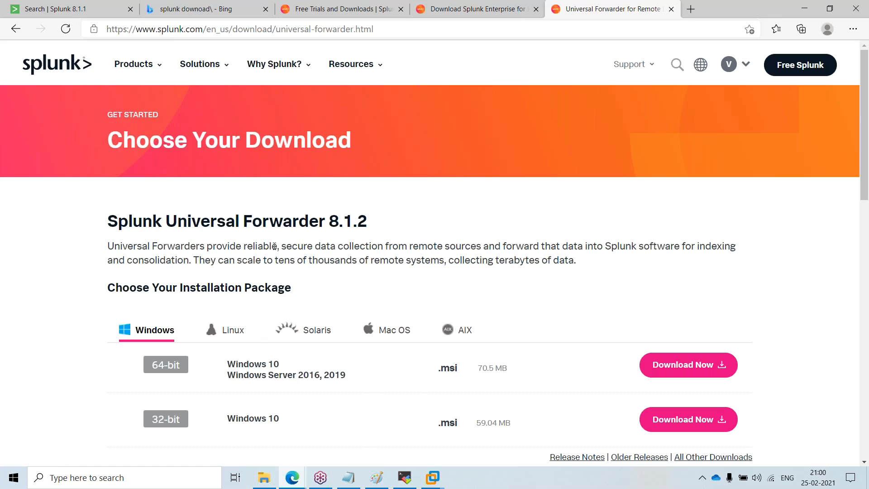
Step: Show the Universal Forwarder Linux packages and highlight the .tgz and .rpm file sizes
{"action": "left_click", "coordinate": [233, 332]}
{"action": "left_click_drag", "start_coordinate": [477, 369], "coordinate": [512, 366]}
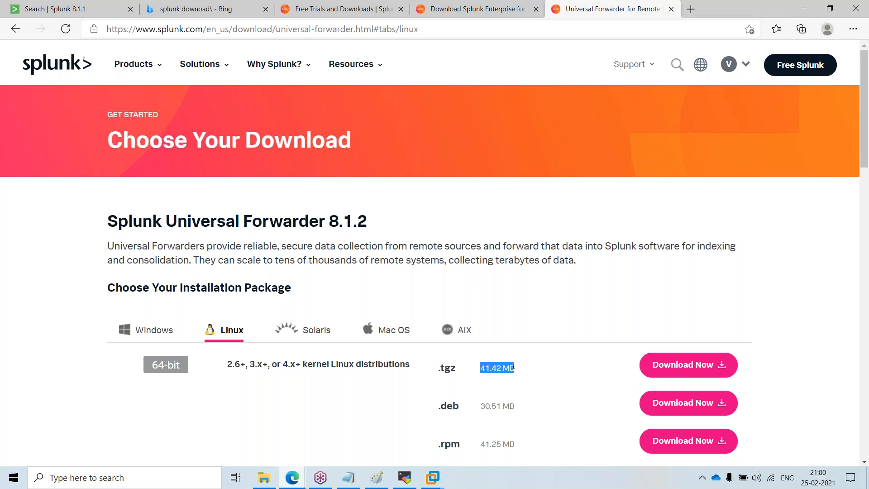
{"action": "left_click_drag", "start_coordinate": [489, 444], "coordinate": [521, 446]}
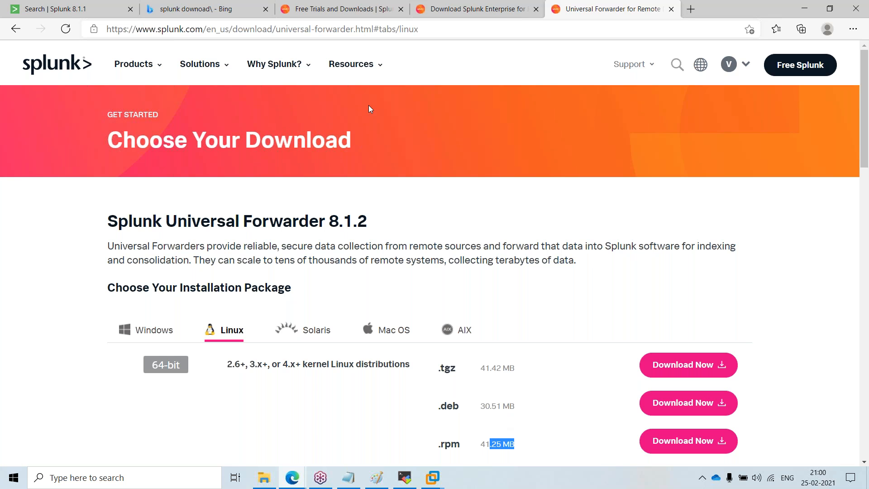
Step: Return to the Splunk Enterprise download page, view its Linux packages and highlight the Splunk Enterprise 8.1.2 heading
{"action": "left_click", "coordinate": [475, 9]}
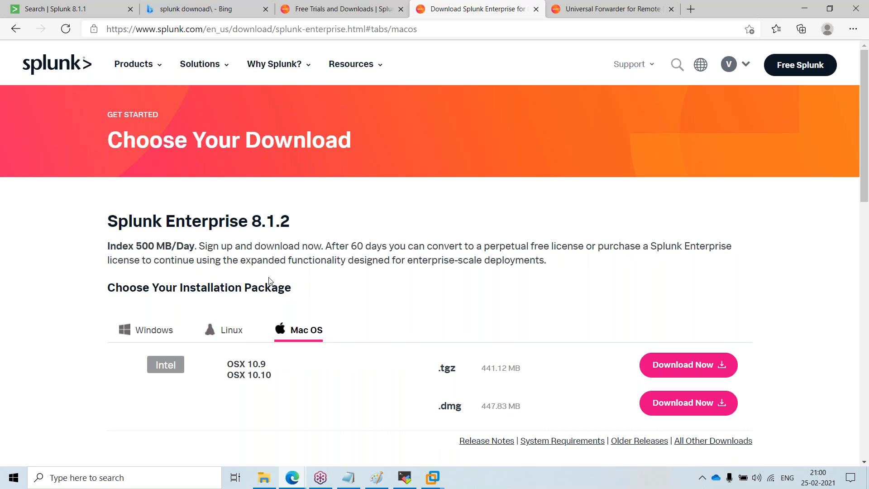
{"action": "scroll", "coordinate": [271, 294], "scroll_direction": "down", "scroll_amount": 3}
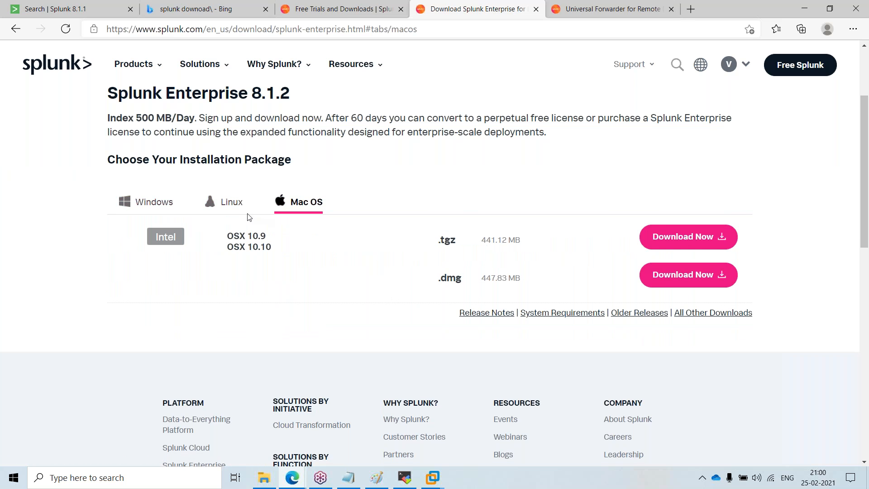
{"action": "left_click", "coordinate": [233, 204]}
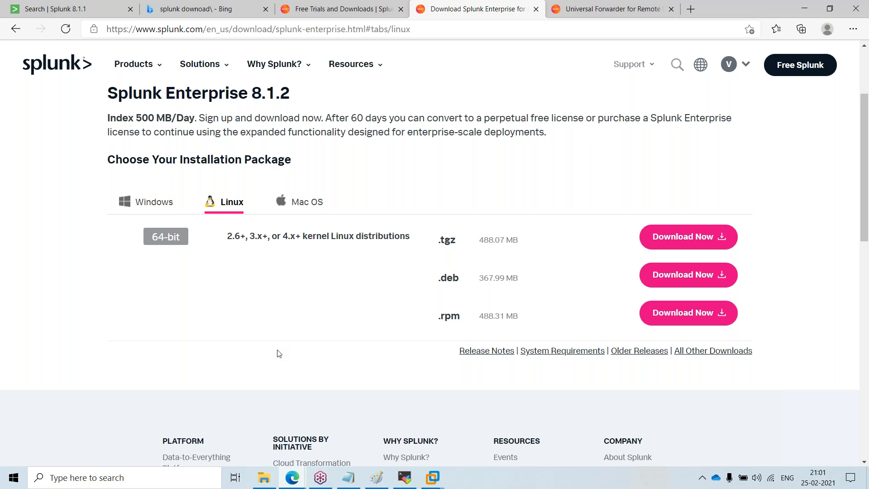
{"action": "scroll", "coordinate": [278, 364], "scroll_direction": "up", "scroll_amount": 3}
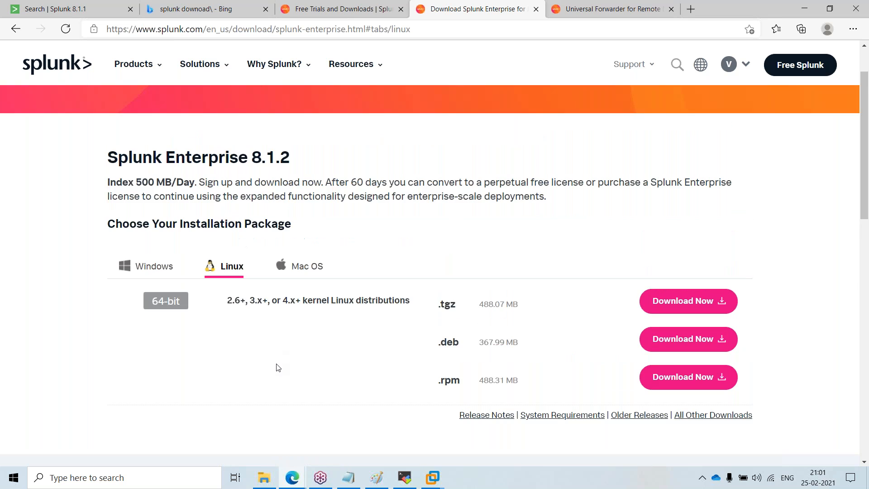
{"action": "left_click_drag", "start_coordinate": [154, 222], "coordinate": [290, 225]}
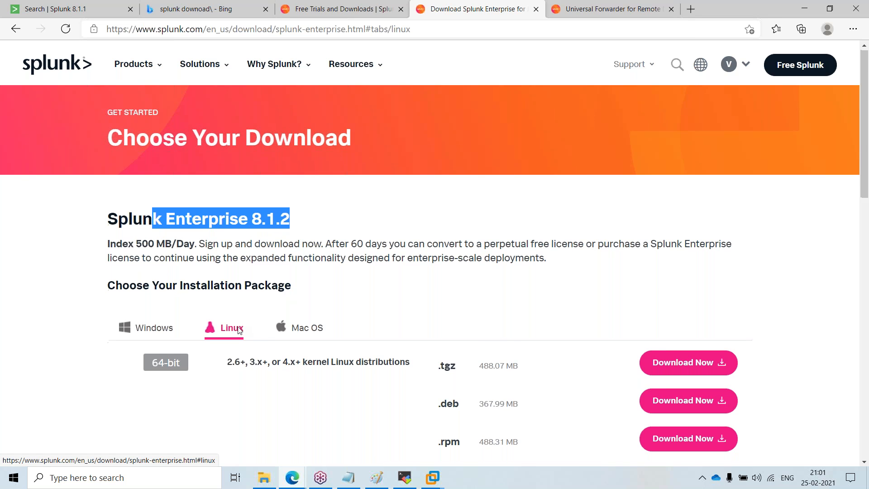
{"action": "scroll", "coordinate": [354, 269], "scroll_direction": "down", "scroll_amount": 1}
{"action": "double_click", "coordinate": [245, 182]}
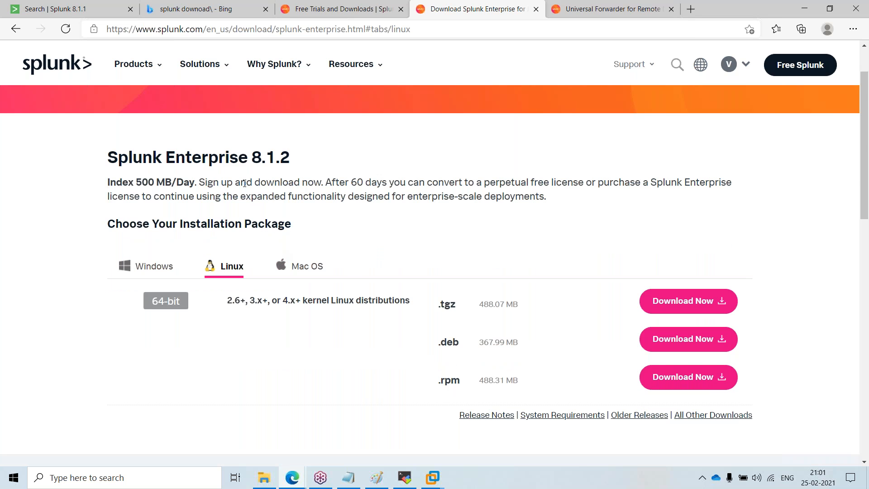
Step: Browse the Universal Forwarder's Windows, Linux, Solaris, Mac OS and AIX package tabs, highlighting its heading
{"action": "left_click", "coordinate": [614, 11]}
{"action": "left_click_drag", "start_coordinate": [178, 233], "coordinate": [347, 231]}
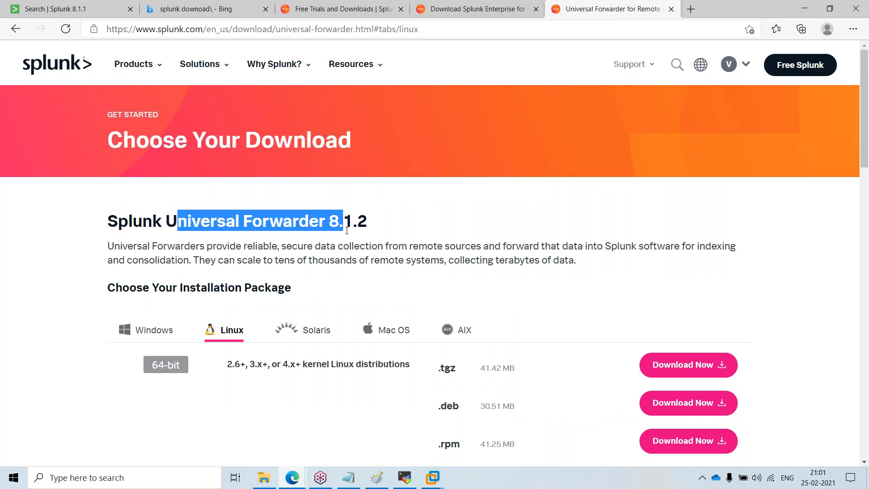
{"action": "left_click", "coordinate": [164, 331]}
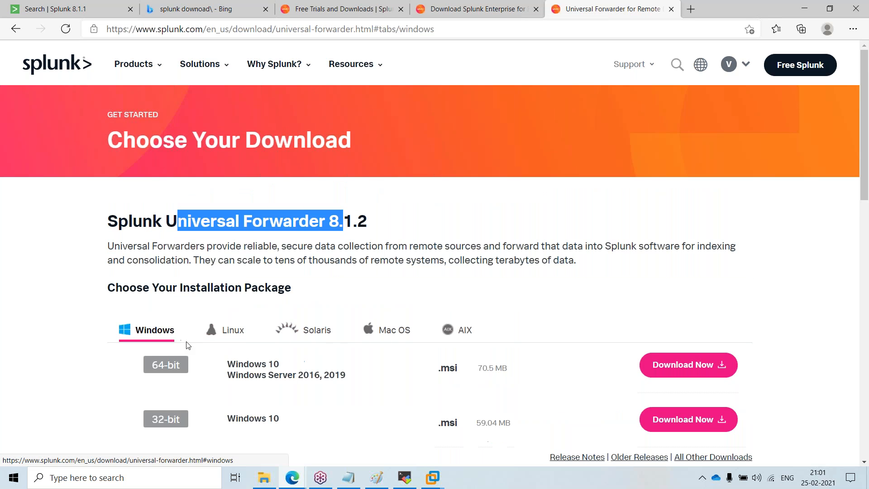
{"action": "scroll", "coordinate": [188, 345], "scroll_direction": "down", "scroll_amount": 3}
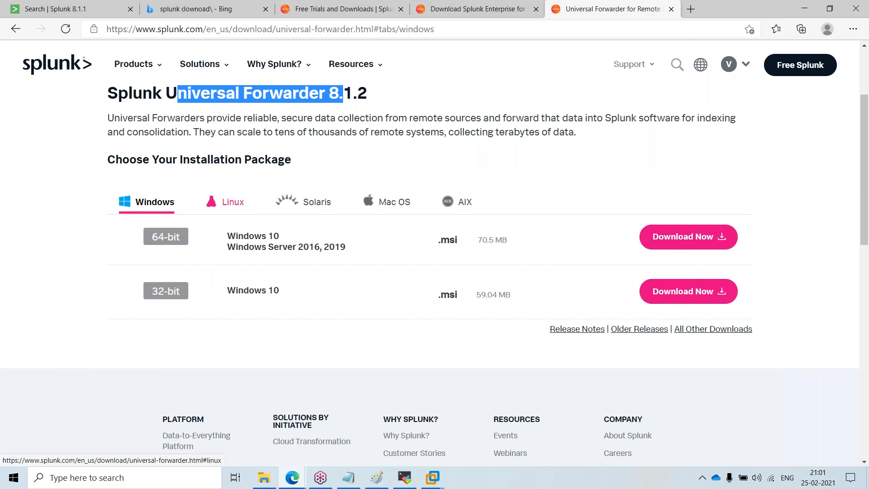
{"action": "left_click", "coordinate": [229, 202]}
{"action": "scroll", "coordinate": [196, 357], "scroll_direction": "down", "scroll_amount": 3}
{"action": "scroll", "coordinate": [196, 363], "scroll_direction": "up", "scroll_amount": 5}
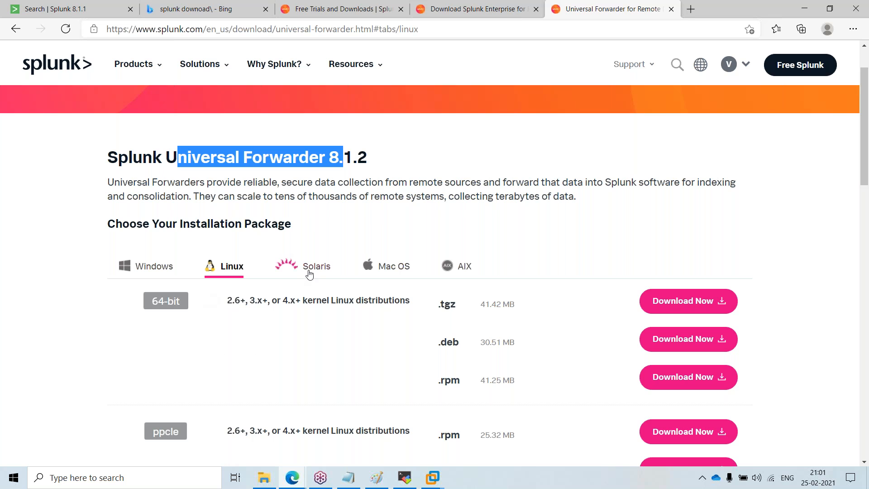
{"action": "left_click", "coordinate": [309, 271]}
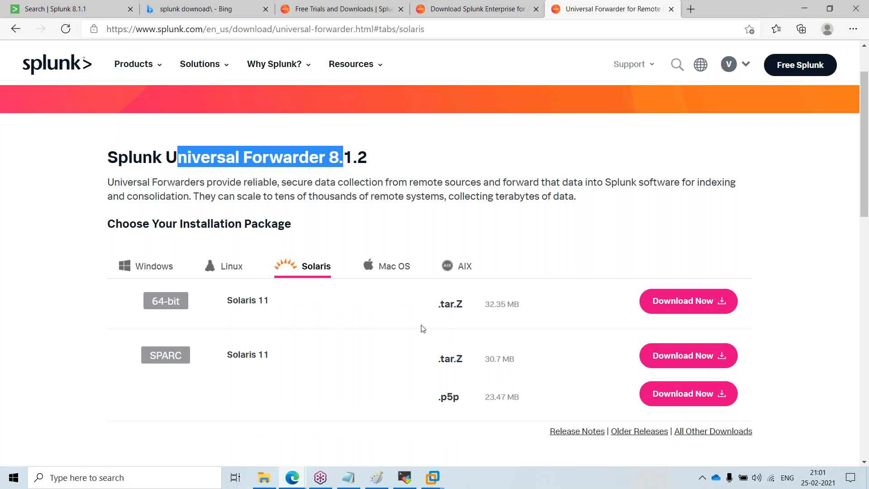
{"action": "left_click", "coordinate": [389, 272]}
{"action": "left_click", "coordinate": [457, 271]}
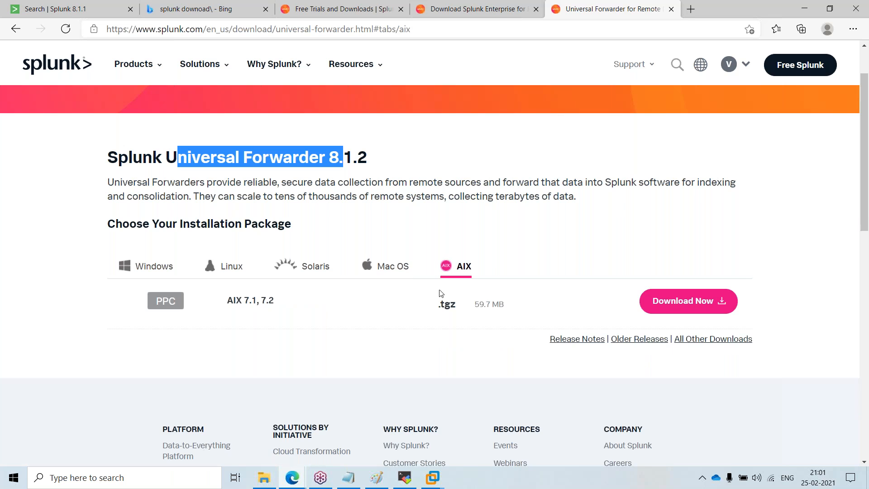
{"action": "left_click", "coordinate": [135, 267]}
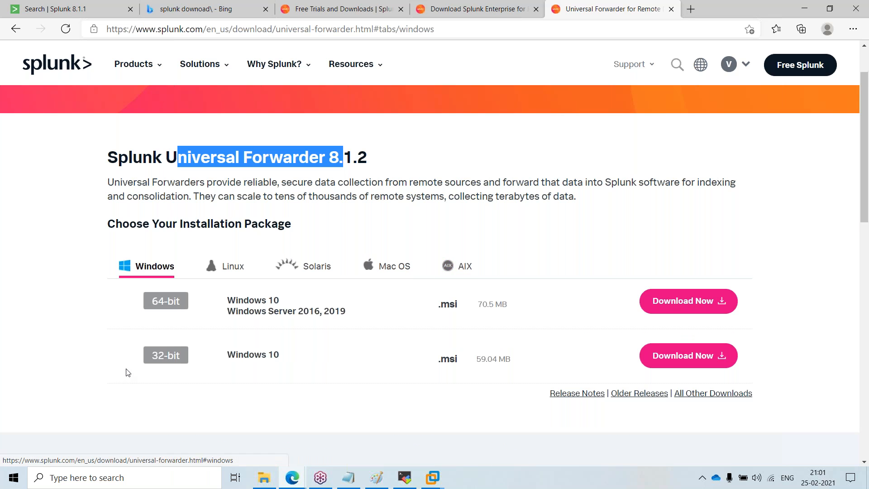
{"action": "left_click", "coordinate": [229, 267]}
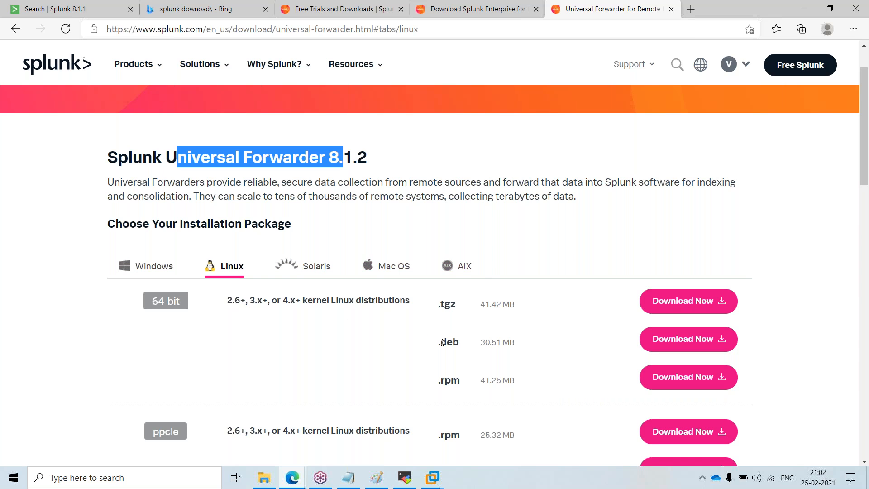
Step: Review the Splunk Enterprise Windows and Linux packages and highlight the licensing description
{"action": "left_click", "coordinate": [436, 4]}
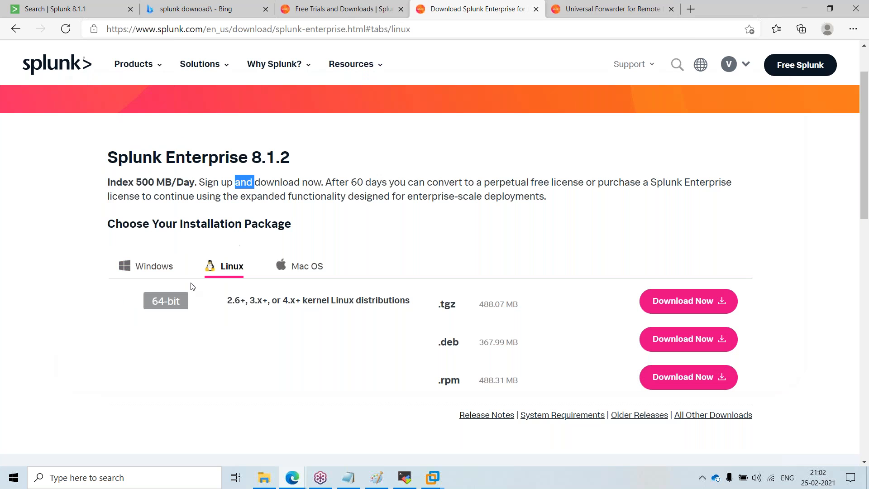
{"action": "left_click", "coordinate": [148, 268]}
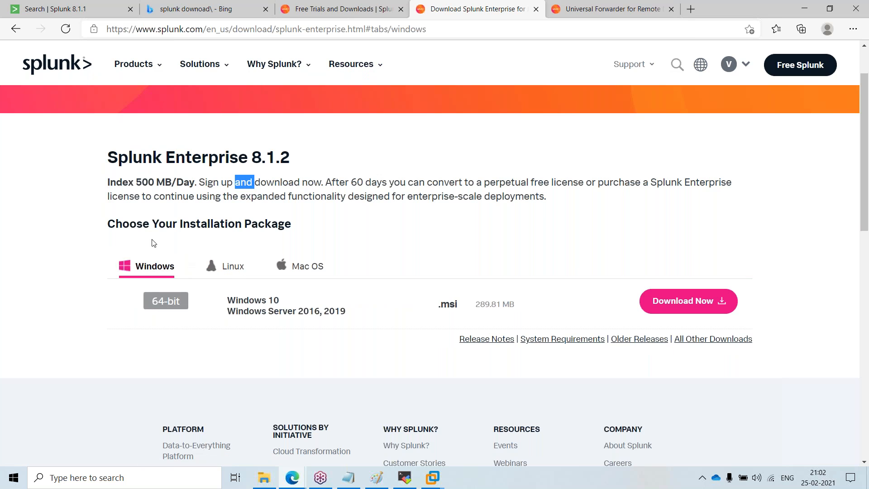
{"action": "left_click", "coordinate": [228, 268]}
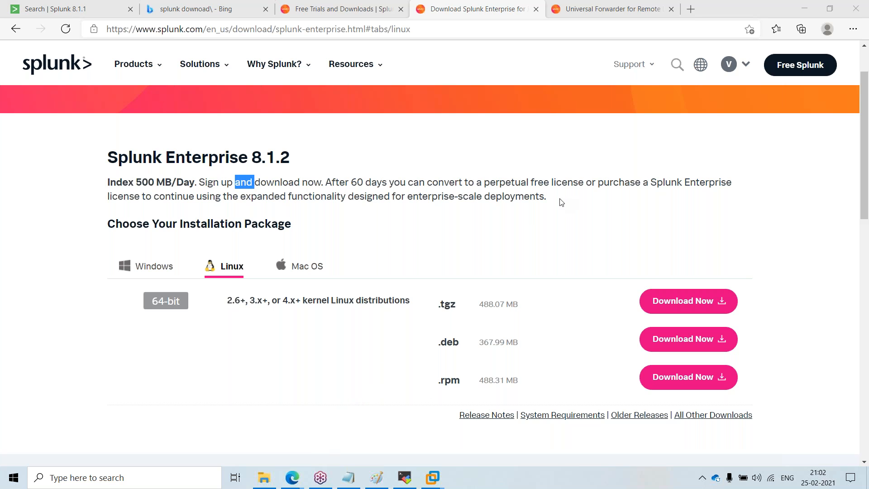
{"action": "left_click_drag", "start_coordinate": [561, 202], "coordinate": [552, 216]}
{"action": "left_click", "coordinate": [571, 207]}
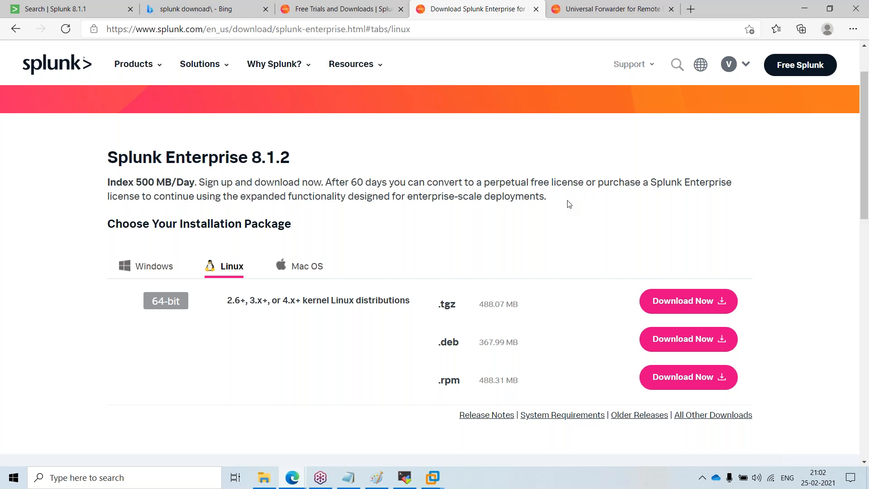
{"action": "left_click_drag", "start_coordinate": [571, 199], "coordinate": [207, 197]}
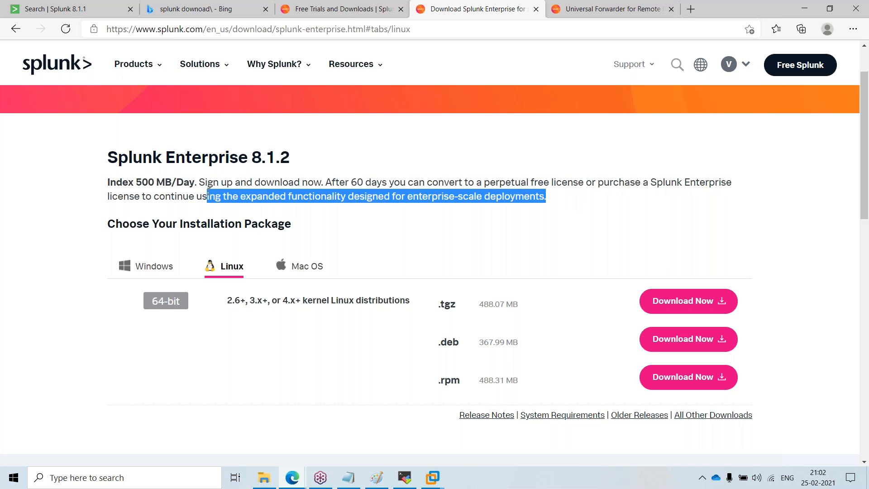
{"action": "left_click", "coordinate": [501, 218]}
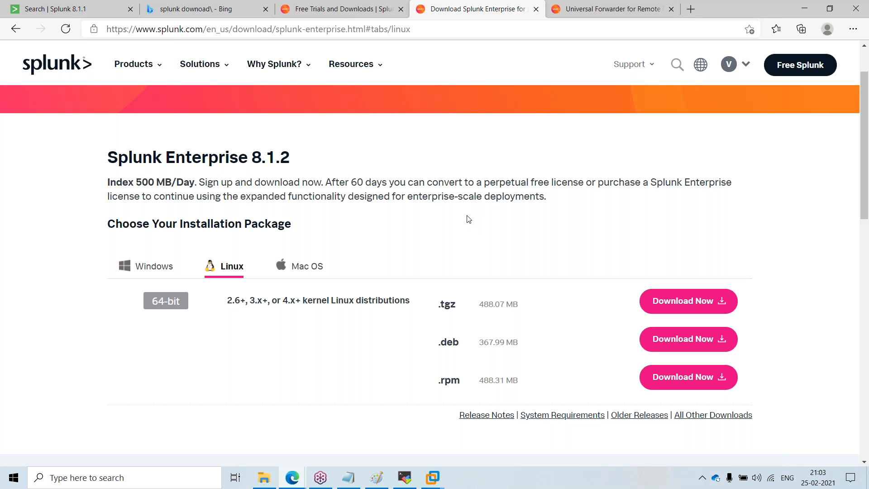
Step: Open the Application virtual machine in VMware Workstation
{"action": "double_click", "coordinate": [302, 370]}
{"action": "left_click", "coordinate": [348, 359]}
{"action": "left_click", "coordinate": [514, 472]}
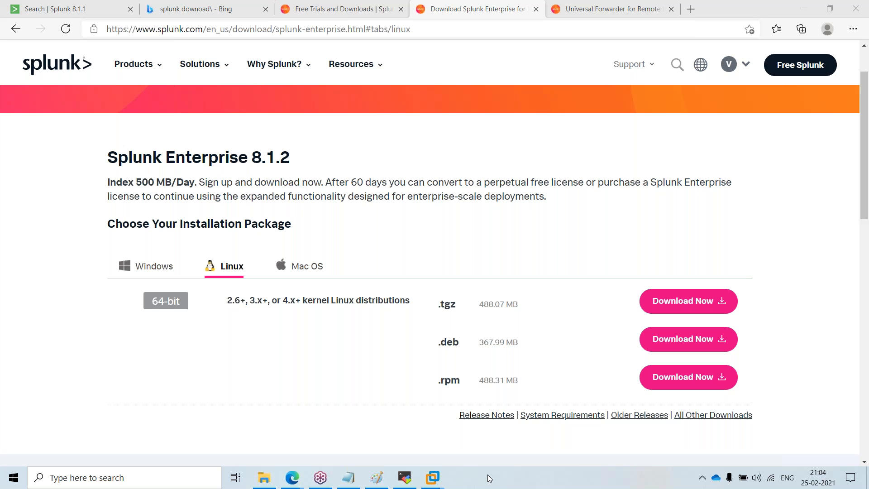
{"action": "left_click", "coordinate": [433, 477]}
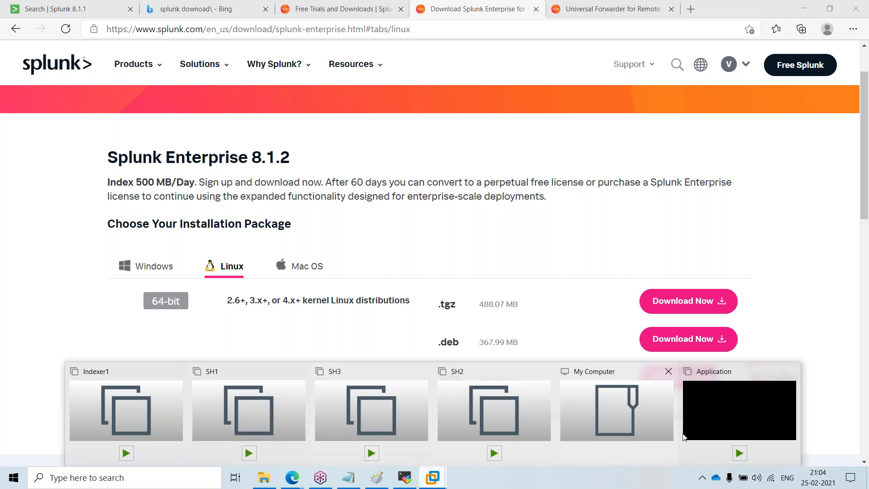
{"action": "left_click", "coordinate": [714, 425]}
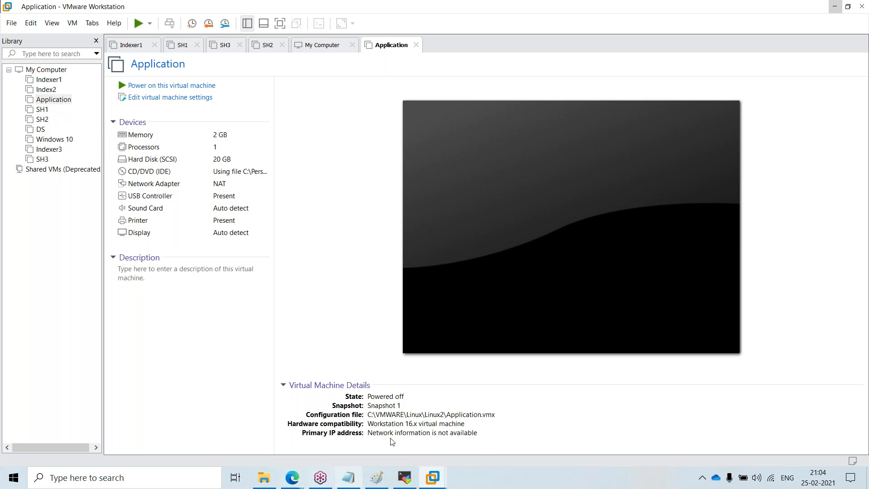
Step: Replace all notes in Notepad with the heading Splunk Installation
{"action": "left_click", "coordinate": [349, 477]}
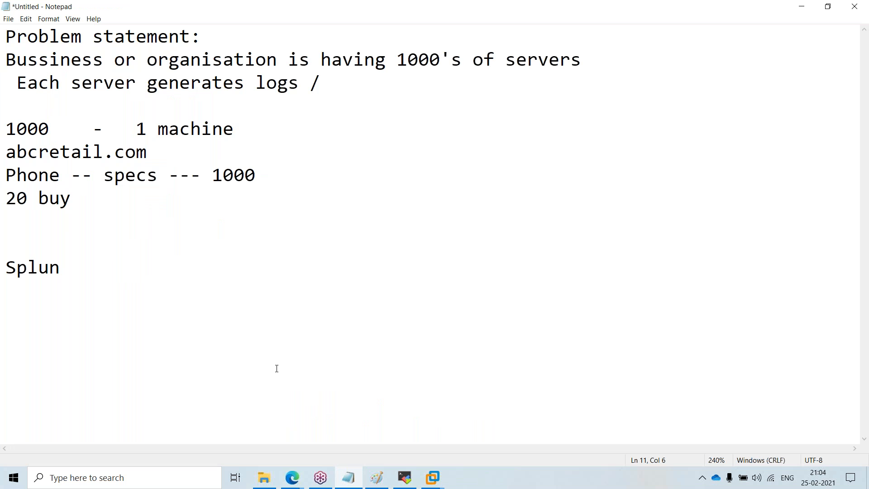
{"action": "key", "text": "ctrl+a"}
{"action": "key", "text": "BackSpace"}
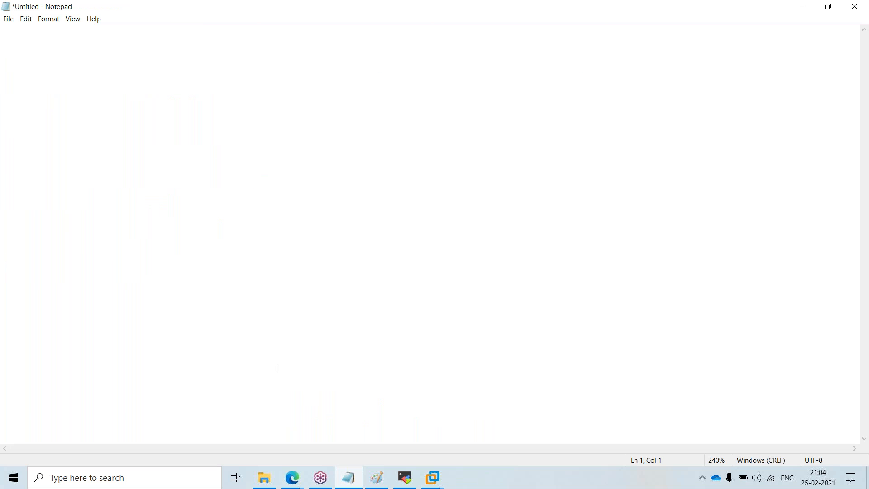
{"action": "type", "text": "Splunk Installation"}
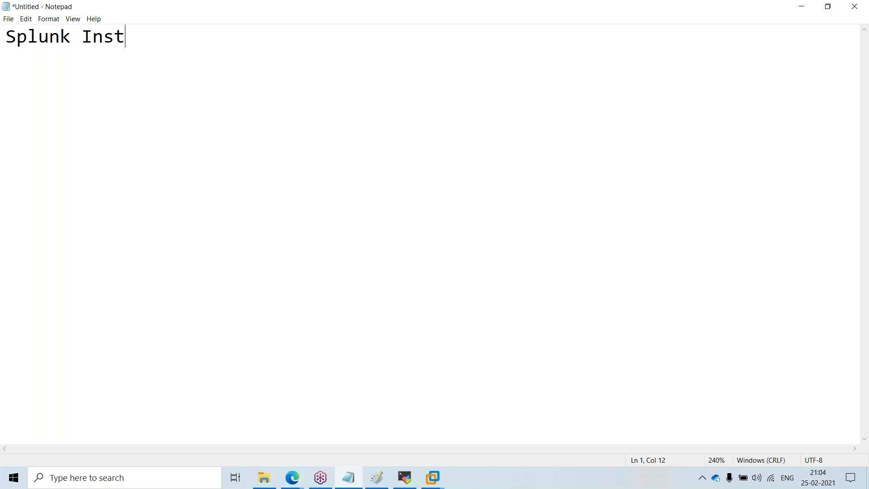
Step: Add the line UF --->> Splunk beneath the Splunk Installation heading
{"action": "key", "text": "Return"}
{"action": "type", "text": "2."}
{"action": "key", "text": "BackSpace"}
{"action": "key", "text": "BackSpace"}
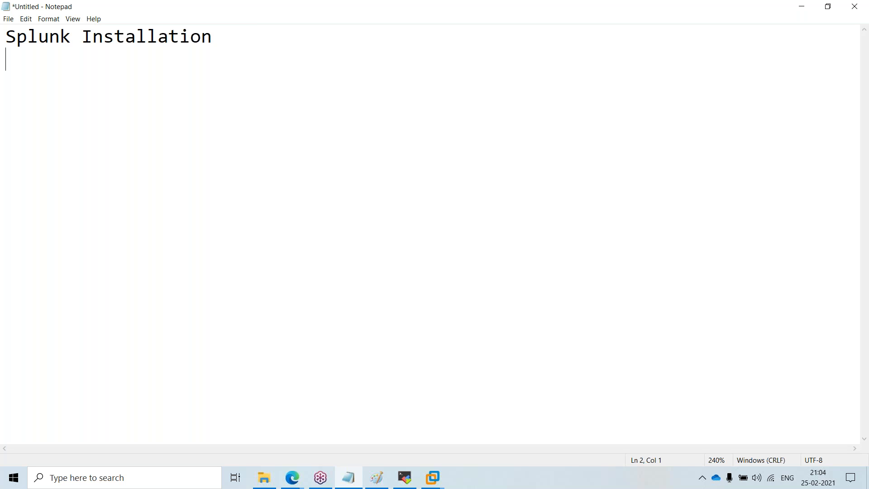
{"action": "type", "text": "Int"}
{"action": "key", "text": "BackSpace"}
{"action": "key", "text": "BackSpace"}
{"action": "key", "text": "BackSpace"}
{"action": "key", "text": "BackSpace"}
{"action": "key", "text": "BackSpace"}
{"action": "key", "text": "Return"}
{"action": "type", "text": "UF  --->> Splunk"}
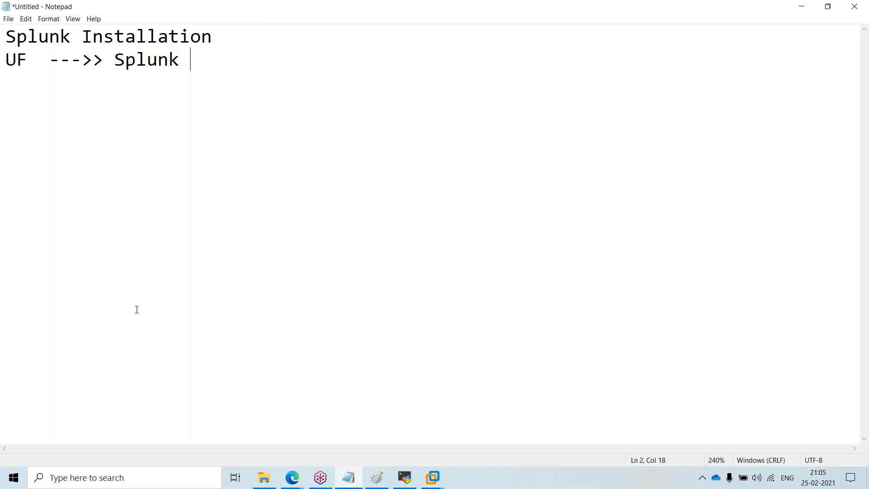
Step: Copy that line below a blank line and extend the copy to read UF --->> Splunk -->>SH
{"action": "left_click_drag", "start_coordinate": [17, 61], "coordinate": [41, 63]}
{"action": "left_click", "coordinate": [158, 61]}
{"action": "left_click", "coordinate": [196, 57]}
{"action": "left_click_drag", "start_coordinate": [196, 57], "coordinate": [6, 60]}
{"action": "key", "text": "ctrl+c"}
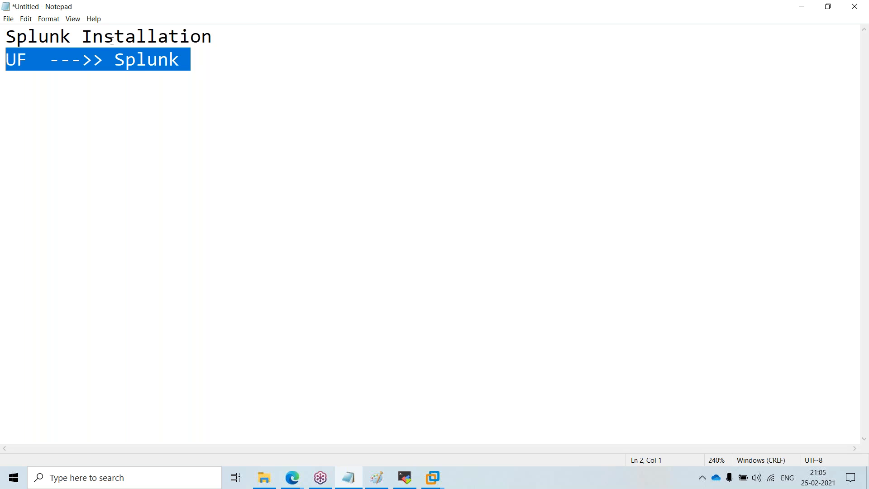
{"action": "left_click", "coordinate": [218, 61]}
{"action": "key", "text": "Return"}
{"action": "key", "text": "Return"}
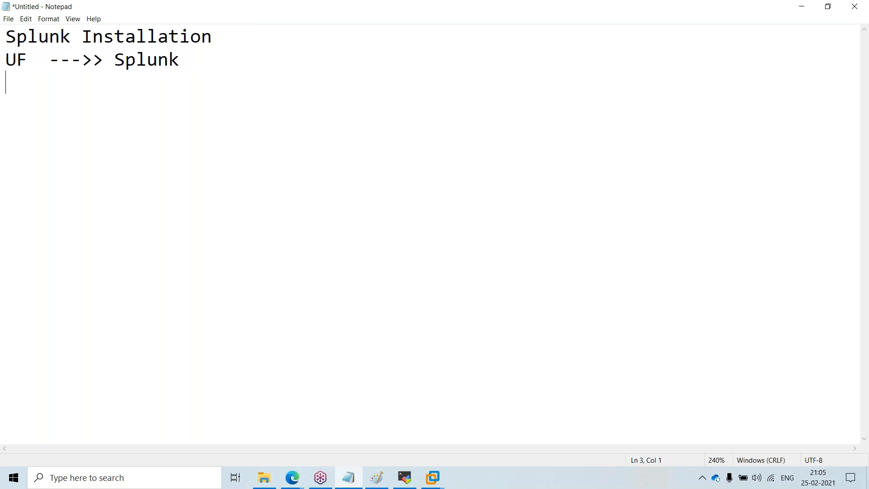
{"action": "key", "text": "ctrl+v"}
{"action": "type", "text": "--"}
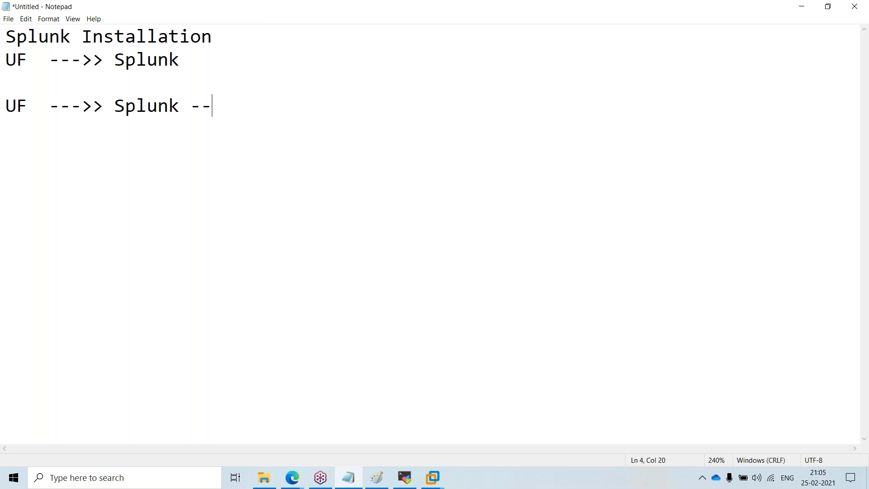
{"action": "type", "text": "SH"}
{"action": "key", "text": "Left"}
{"action": "key", "text": "Left"}
{"action": "type", "text": ">>"}
Step: Select all the notes and delete them
{"action": "left_click_drag", "start_coordinate": [184, 71], "coordinate": [61, 60]}
{"action": "left_click_drag", "start_coordinate": [190, 60], "coordinate": [71, 60]}
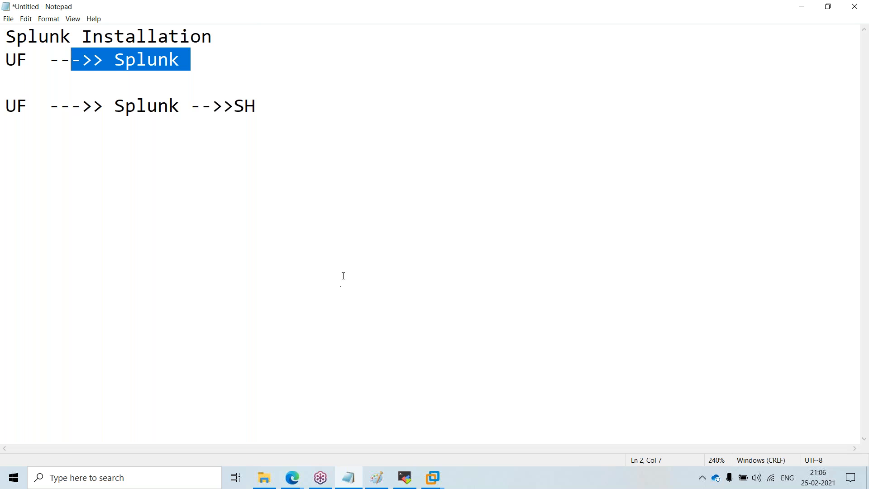
{"action": "left_click_drag", "start_coordinate": [251, 267], "coordinate": [5, 11]}
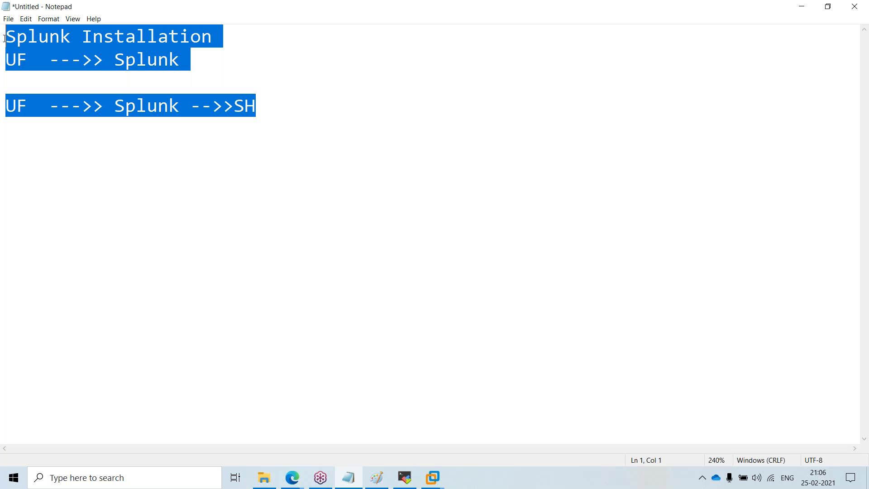
{"action": "key", "text": "BackSpace"}
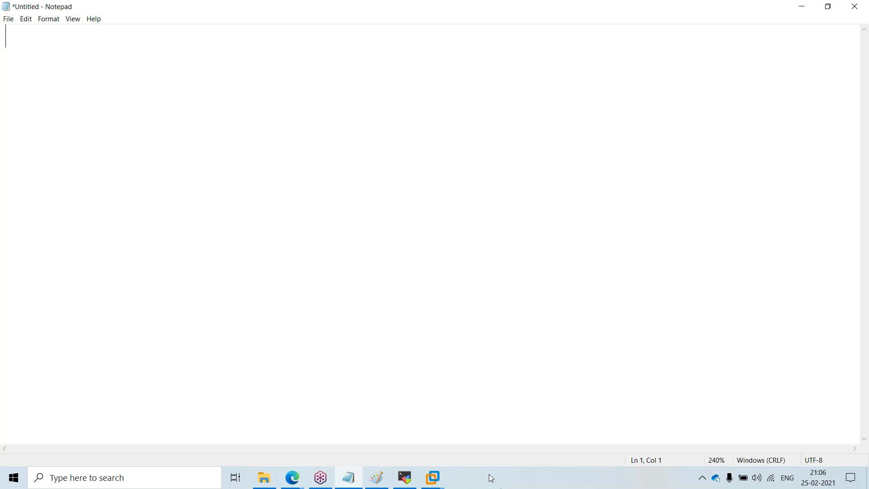
Step: Switch to Paint and draw a red vertical line through the Indexer1 and Indexer 2 boxes of the diagram
{"action": "left_click", "coordinate": [433, 477]}
{"action": "left_click", "coordinate": [377, 478]}
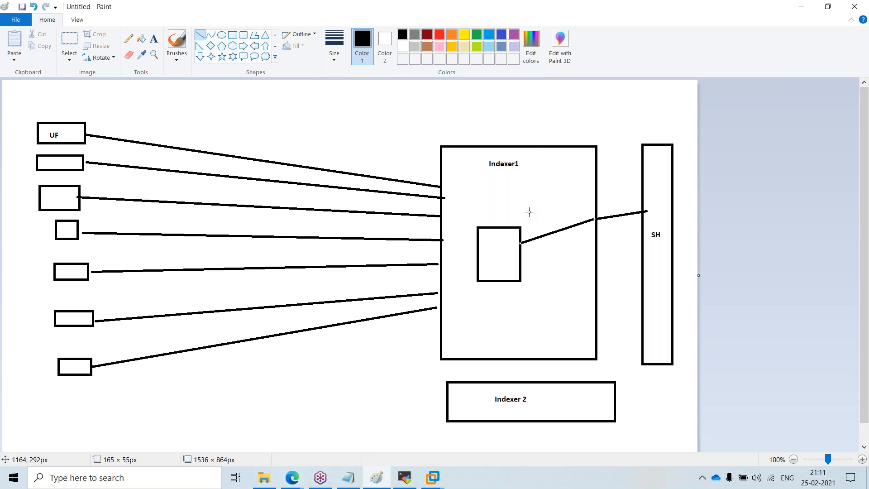
{"action": "left_click_drag", "start_coordinate": [511, 99], "coordinate": [512, 451]}
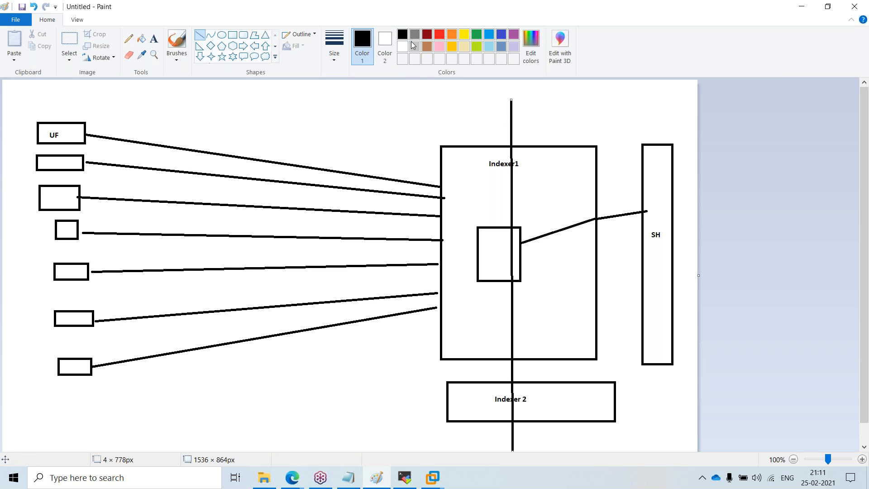
{"action": "left_click", "coordinate": [439, 34]}
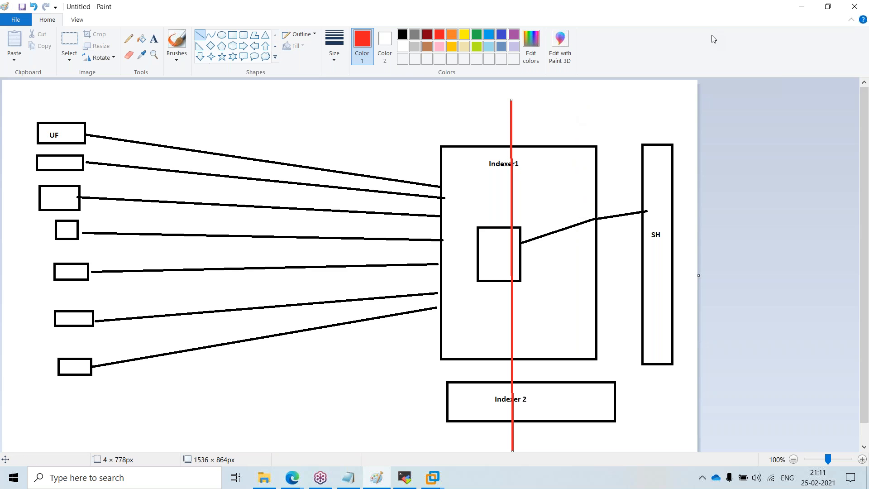
Step: Switch to the browser and open the Splunk Search tab
{"action": "key", "text": "alt+Tab"}
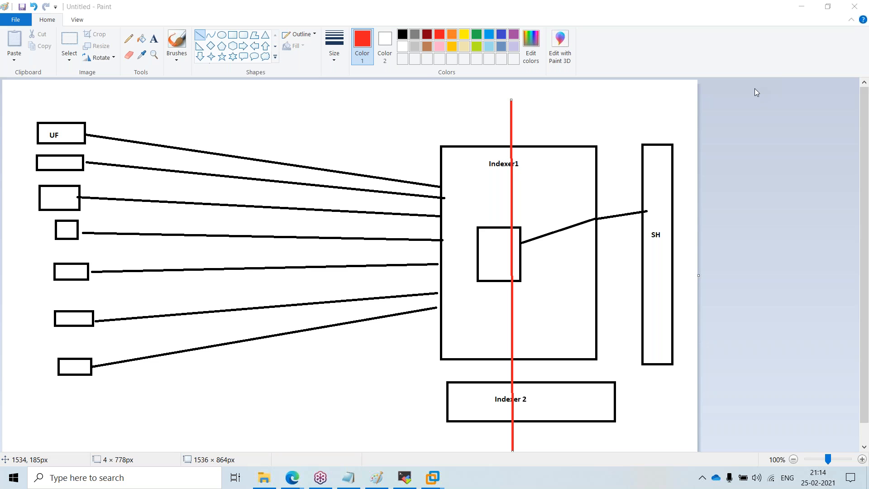
{"action": "mouse_move", "coordinate": [298, 476]}
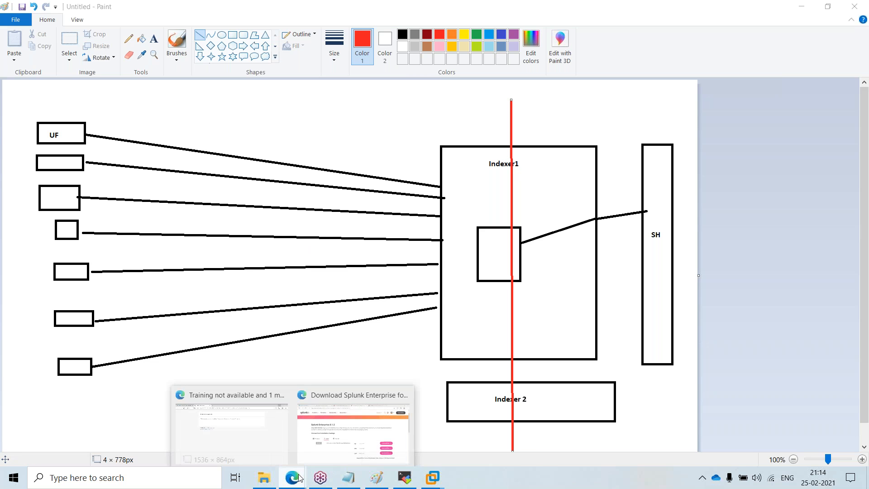
{"action": "left_click", "coordinate": [255, 443]}
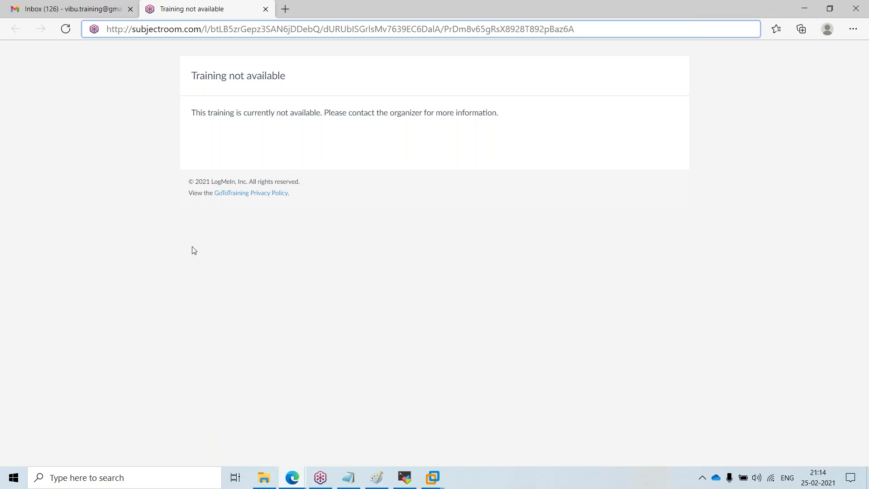
{"action": "mouse_move", "coordinate": [292, 477]}
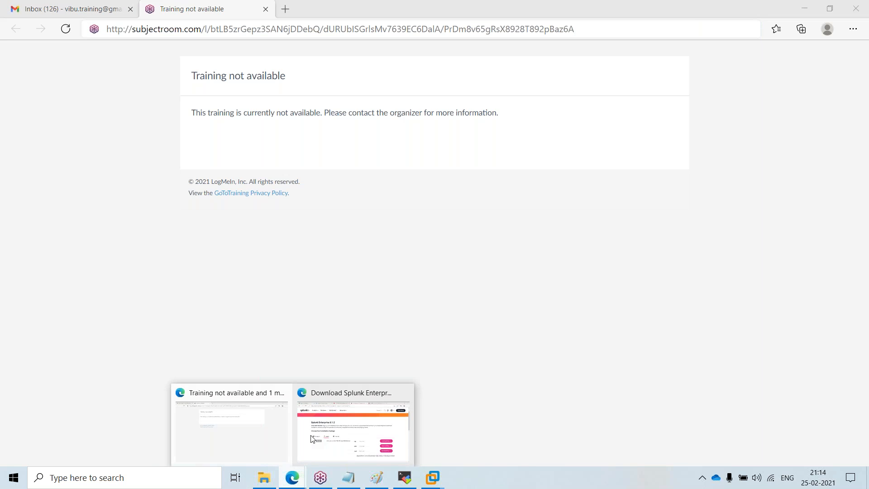
{"action": "left_click", "coordinate": [312, 438]}
{"action": "left_click", "coordinate": [72, 6]}
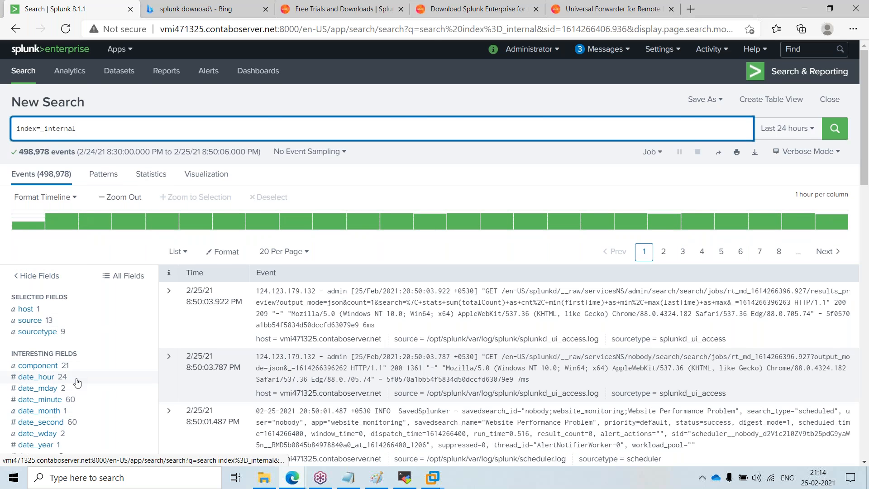
Step: Drill into the 1 PM bar of the index=_internal search timeline to narrow the results to that hour
{"action": "scroll", "coordinate": [77, 383], "scroll_direction": "down", "scroll_amount": 4}
{"action": "scroll", "coordinate": [47, 246], "scroll_direction": "up", "scroll_amount": 1}
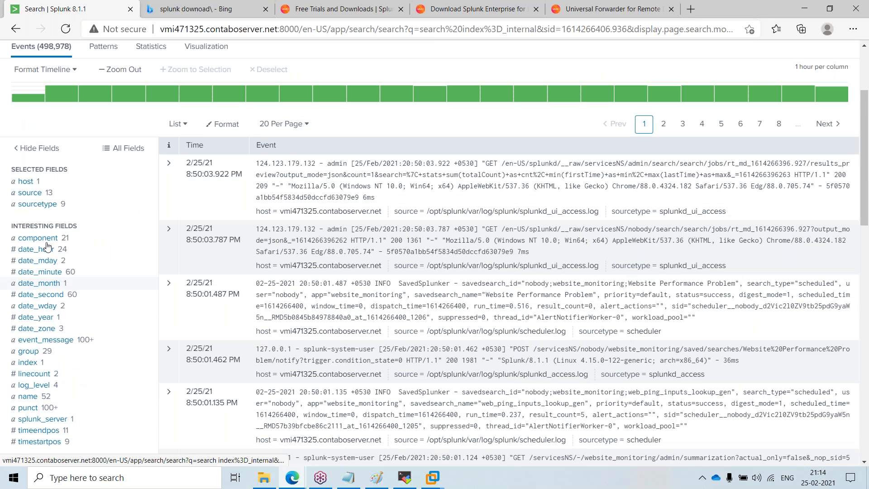
{"action": "scroll", "coordinate": [47, 246], "scroll_direction": "up", "scroll_amount": 2}
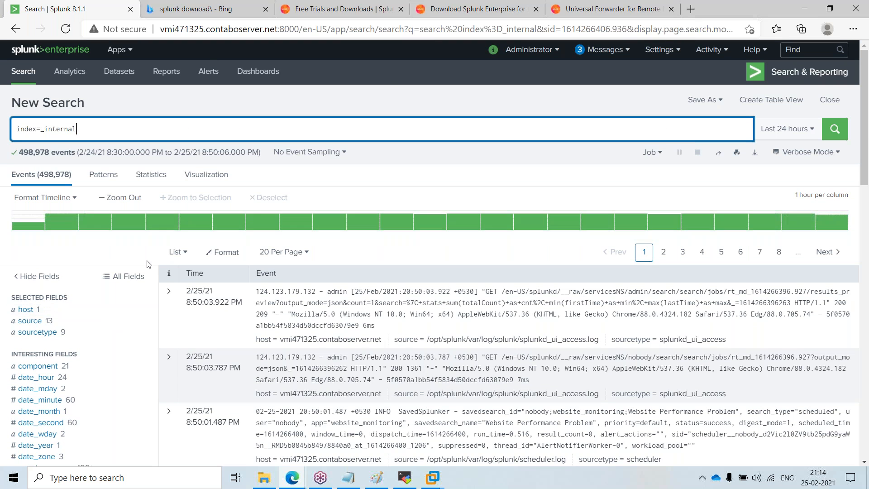
{"action": "left_click", "coordinate": [703, 40]}
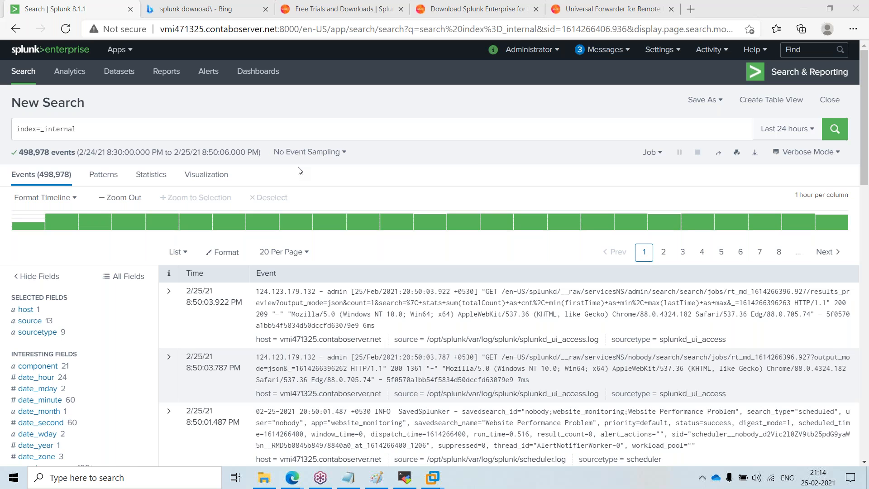
{"action": "mouse_move", "coordinate": [287, 221]}
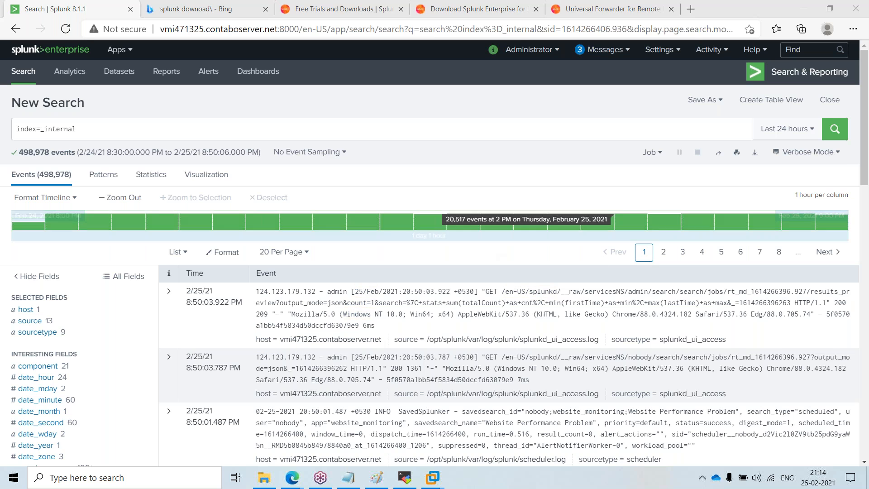
{"action": "left_click", "coordinate": [665, 54]}
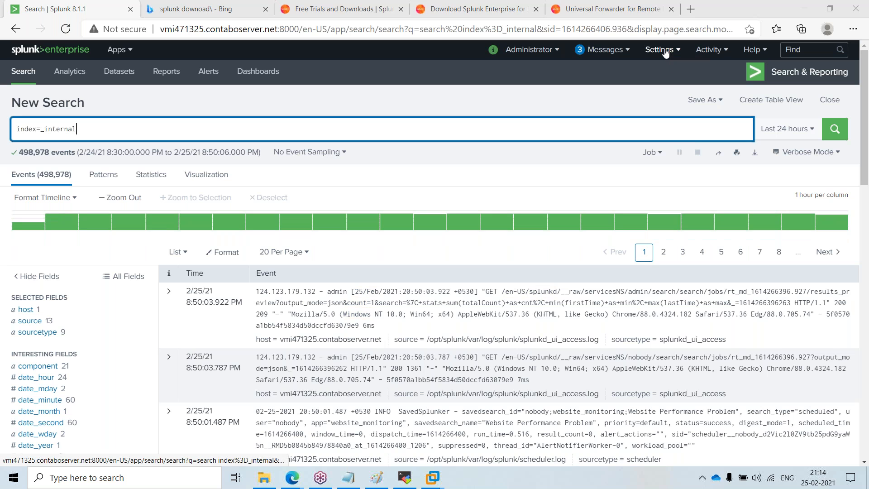
{"action": "left_click", "coordinate": [665, 51]}
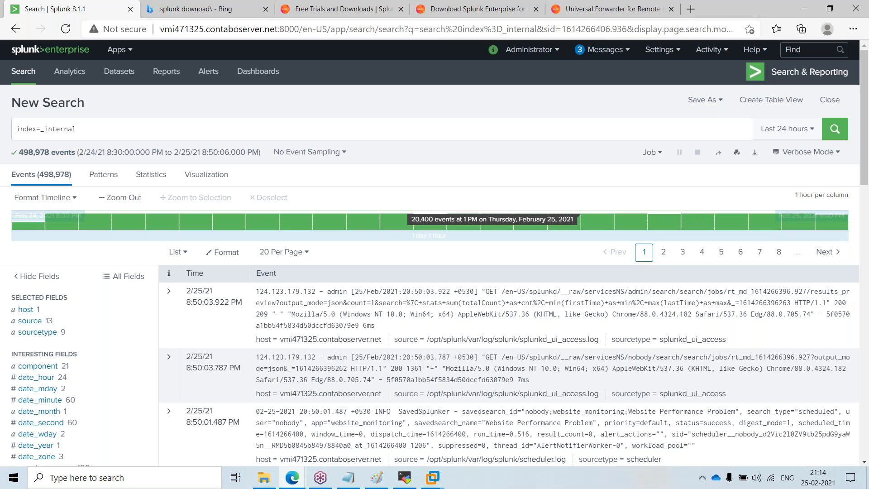
{"action": "double_click", "coordinate": [604, 231]}
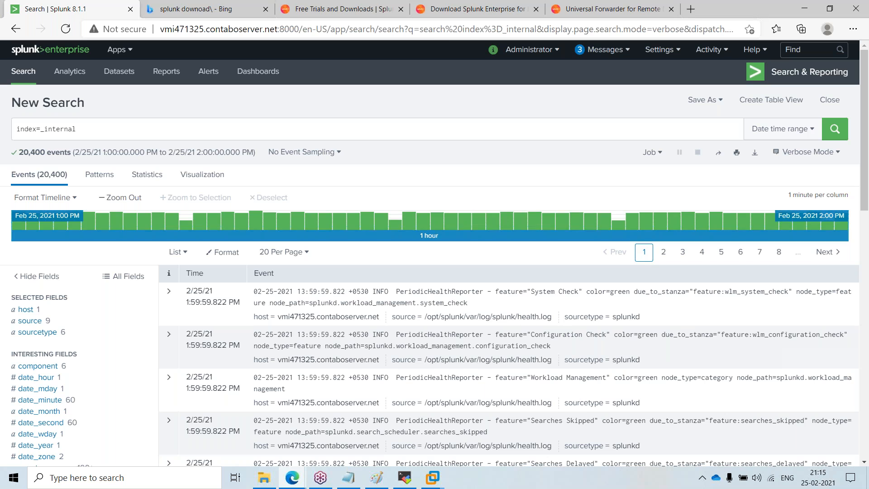
{"action": "left_click", "coordinate": [860, 37]}
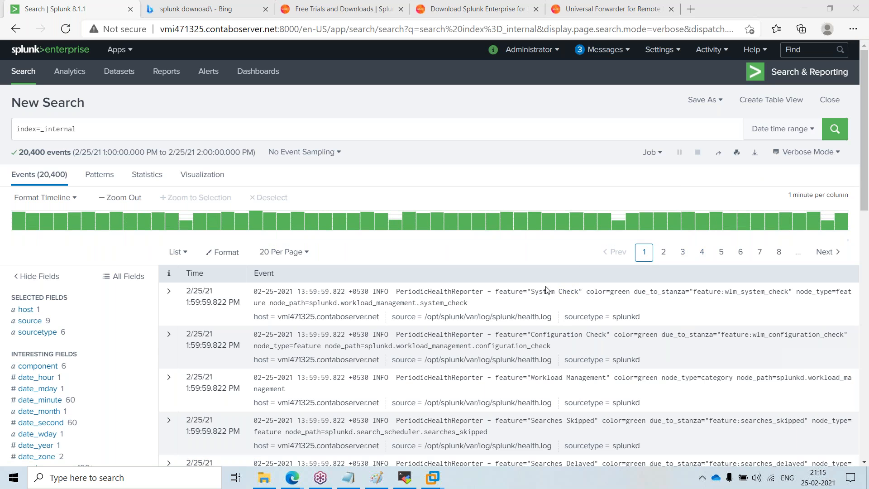
{"action": "left_click", "coordinate": [545, 248]}
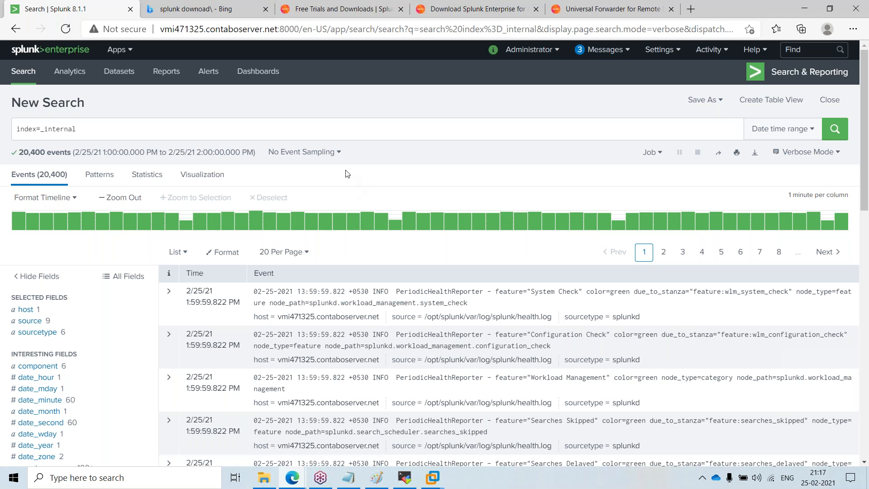
Step: Scroll through the index=_internal search results and the field list
{"action": "mouse_move", "coordinate": [320, 227]}
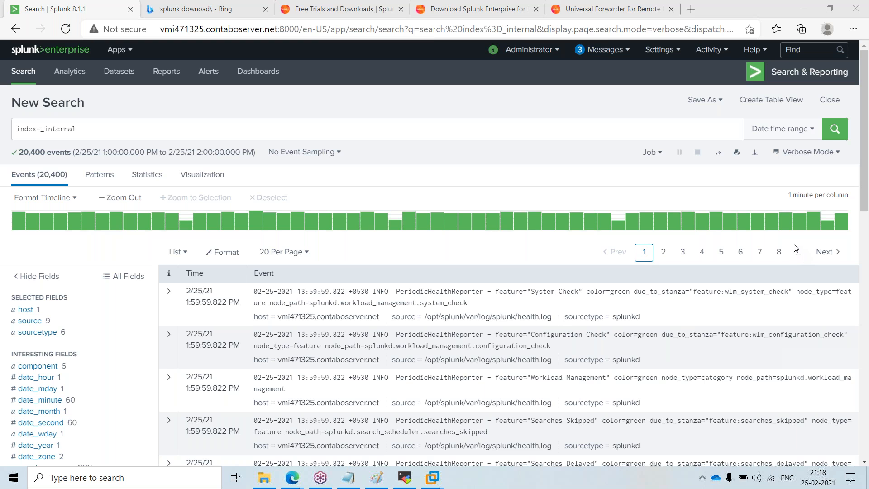
{"action": "left_click", "coordinate": [272, 130]}
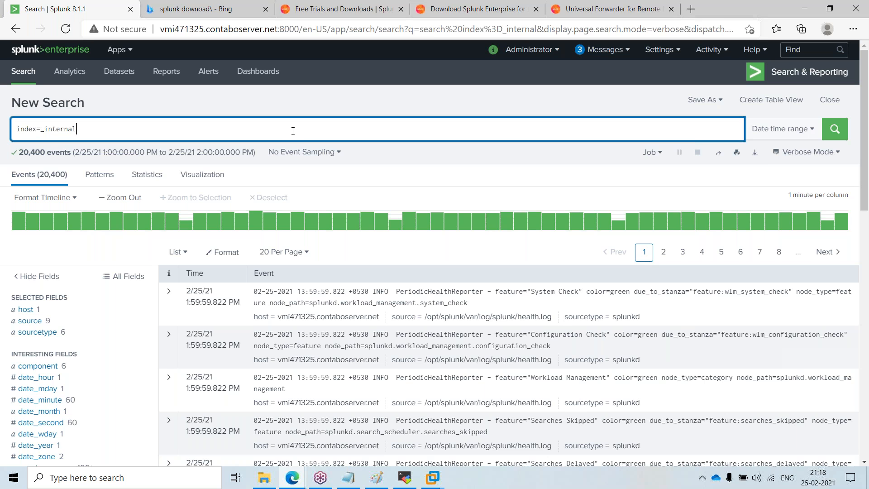
{"action": "scroll", "coordinate": [292, 196], "scroll_direction": "down", "scroll_amount": 1}
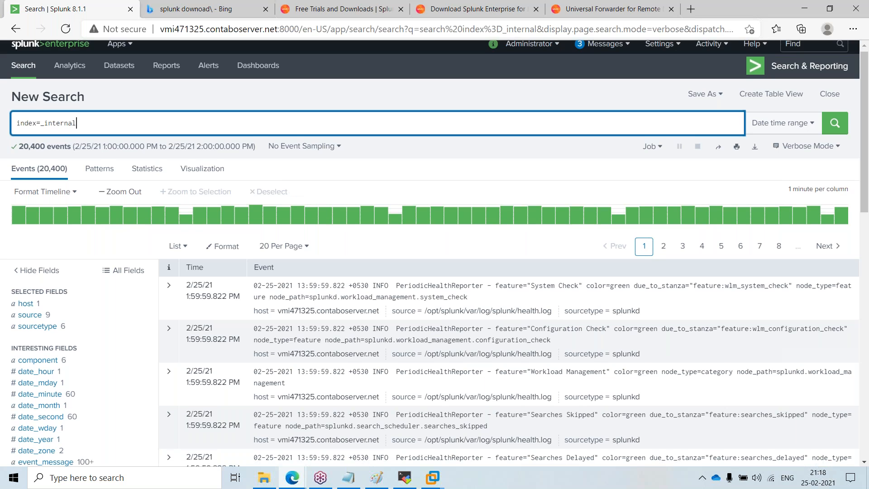
{"action": "scroll", "coordinate": [292, 196], "scroll_direction": "down", "scroll_amount": 4}
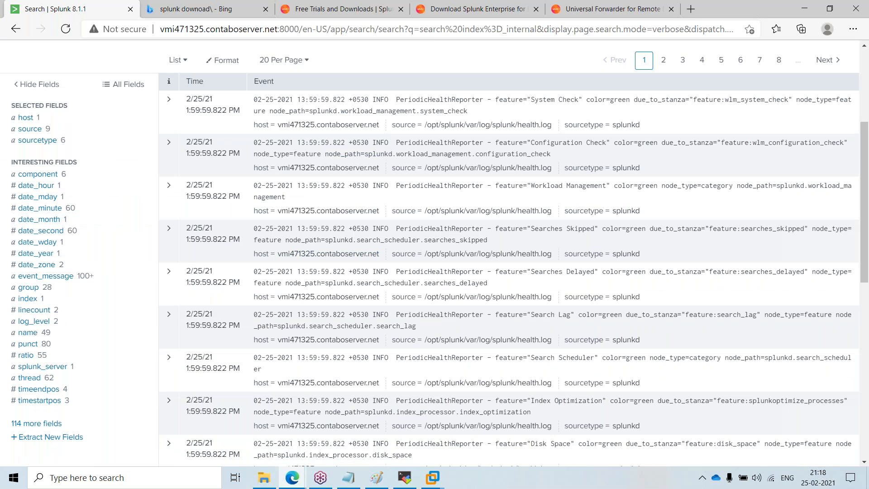
{"action": "scroll", "coordinate": [328, 174], "scroll_direction": "up", "scroll_amount": 1}
{"action": "scroll", "coordinate": [329, 174], "scroll_direction": "up", "scroll_amount": 3}
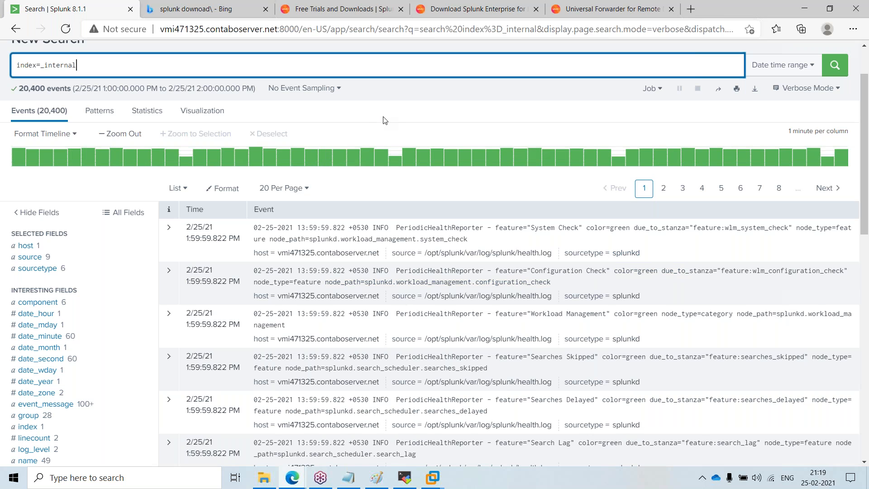
{"action": "scroll", "coordinate": [384, 120], "scroll_direction": "up", "scroll_amount": 2}
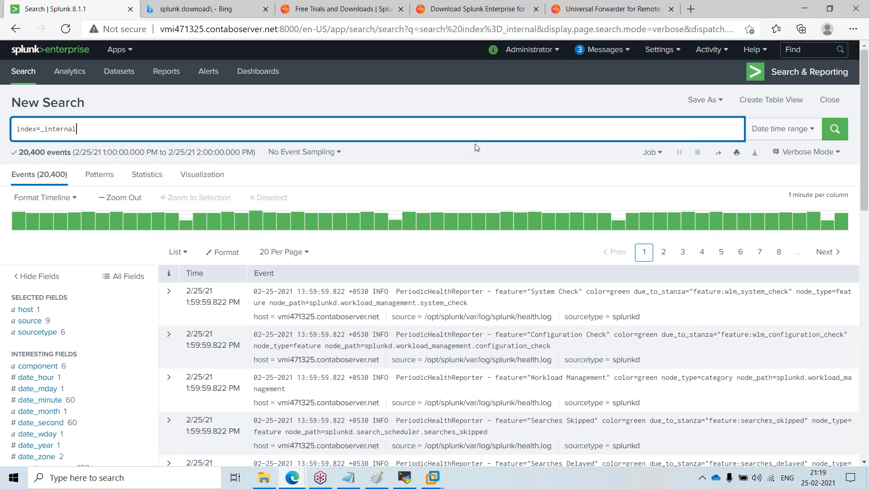
Step: Browse the Alerts, Reports and Datasets pages of Search & Reporting, returning to the Search page
{"action": "left_click", "coordinate": [499, 160]}
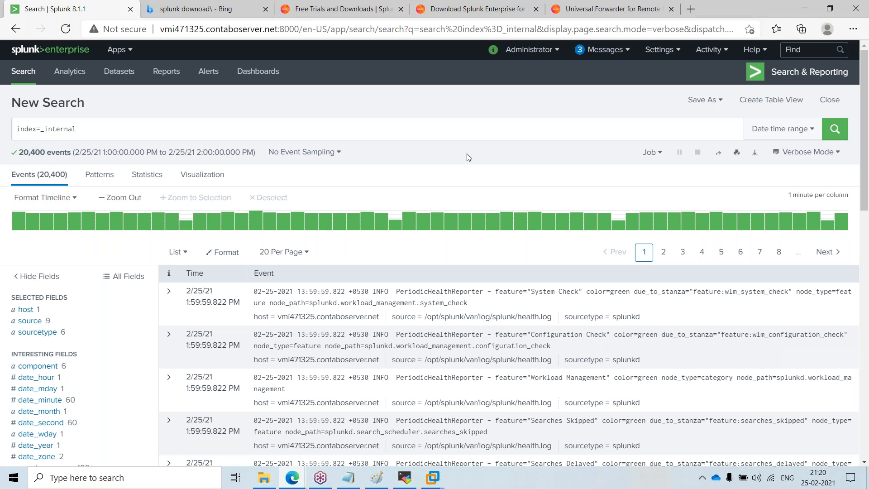
{"action": "left_click", "coordinate": [216, 77]}
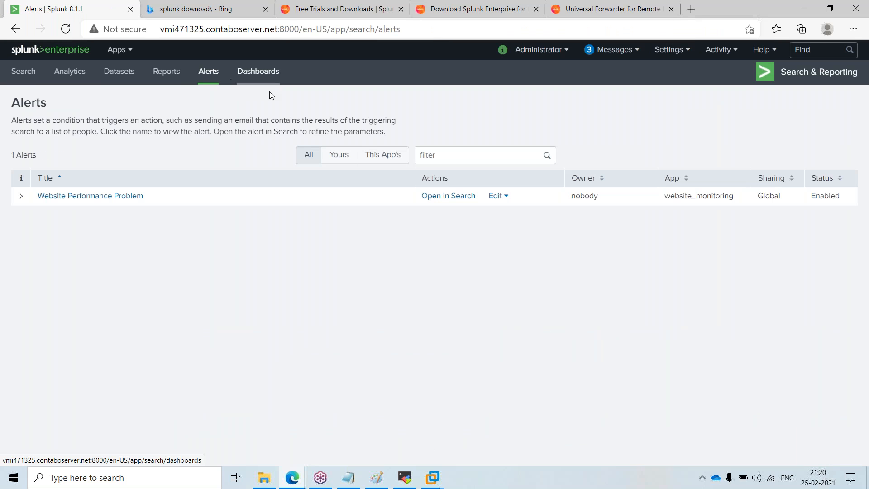
{"action": "left_click", "coordinate": [172, 80]}
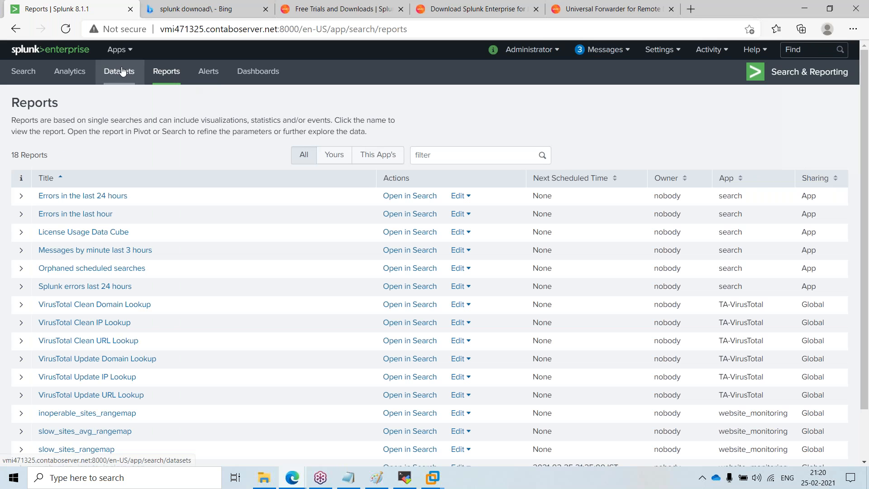
{"action": "left_click", "coordinate": [123, 71]}
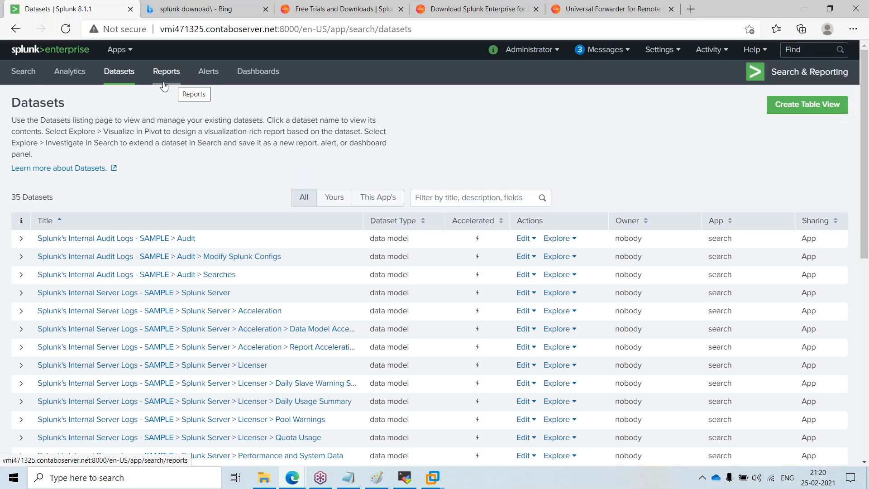
{"action": "left_click", "coordinate": [23, 72]}
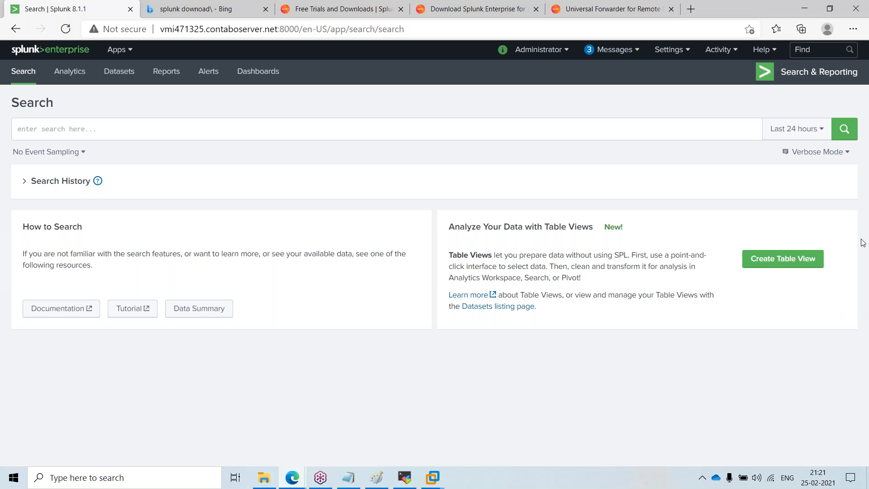
Step: Open google.com in the Free Trials and Downloads tab
{"action": "left_click", "coordinate": [867, 261]}
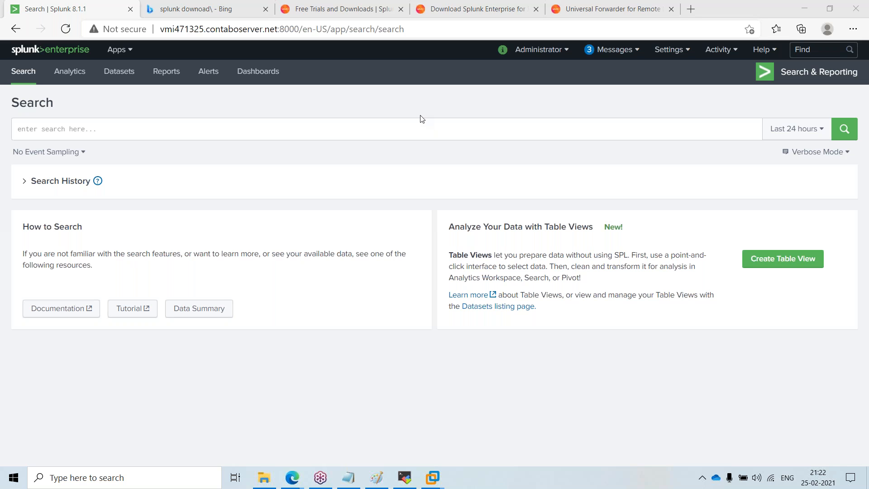
{"action": "left_click", "coordinate": [155, 4]}
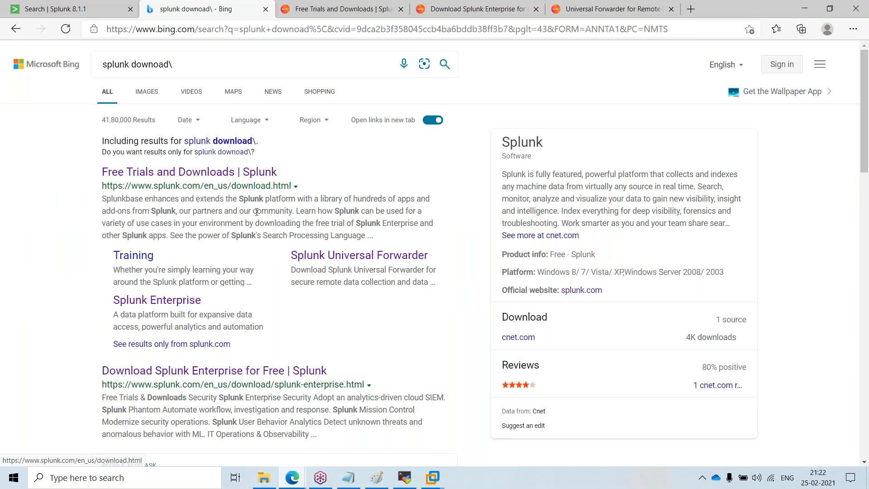
{"action": "left_click", "coordinate": [338, 10]}
{"action": "left_click", "coordinate": [465, 6]}
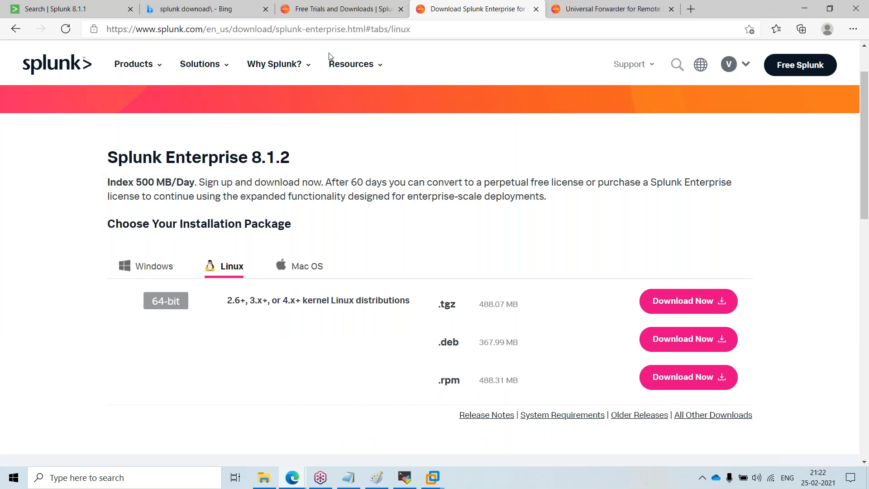
{"action": "left_click", "coordinate": [358, 9]}
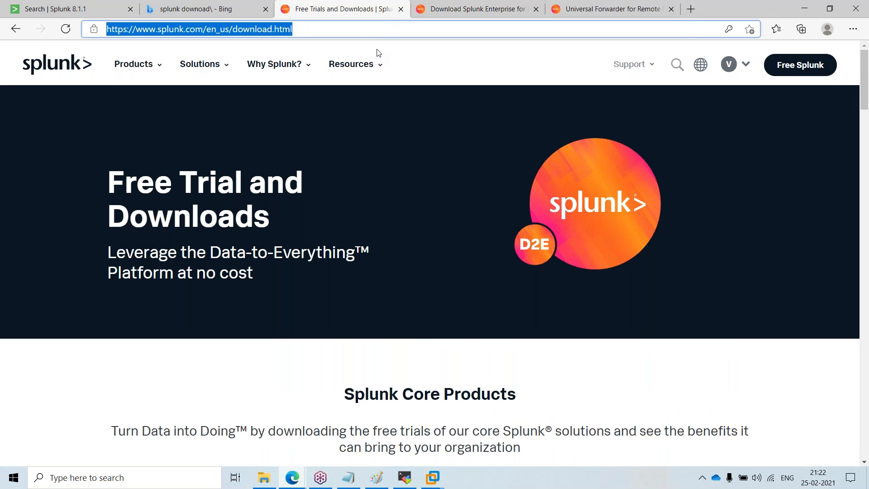
{"action": "type", "text": "google.com"}
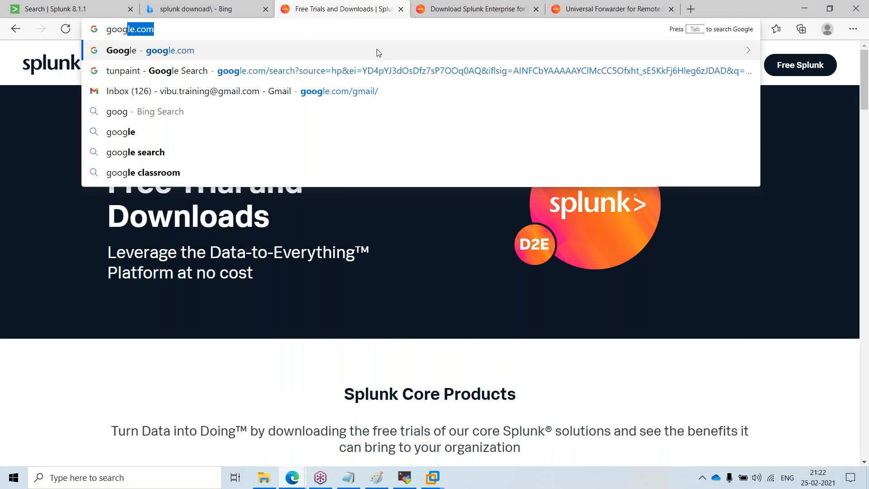
{"action": "key", "text": "Return"}
Step: Search Google for splunk base and open the Splunkbase home page
{"action": "left_click", "coordinate": [359, 211]}
{"action": "type", "text": "splunk"}
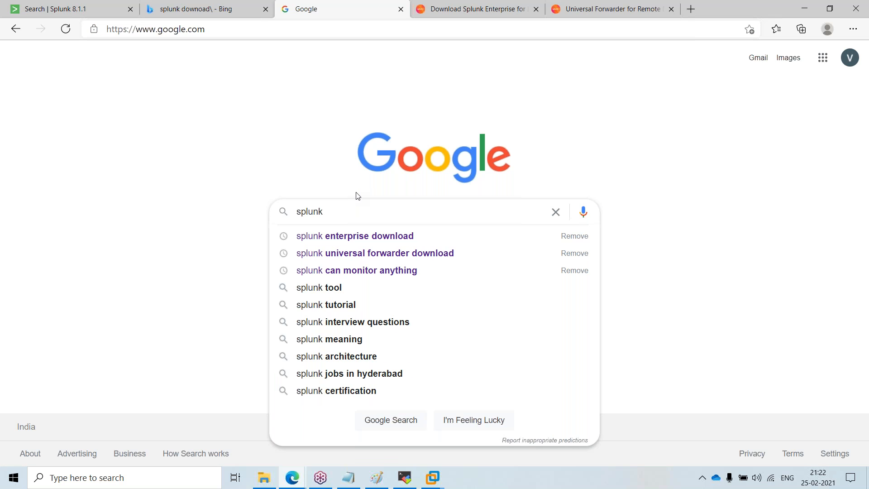
{"action": "type", "text": " base"}
{"action": "key", "text": "Return"}
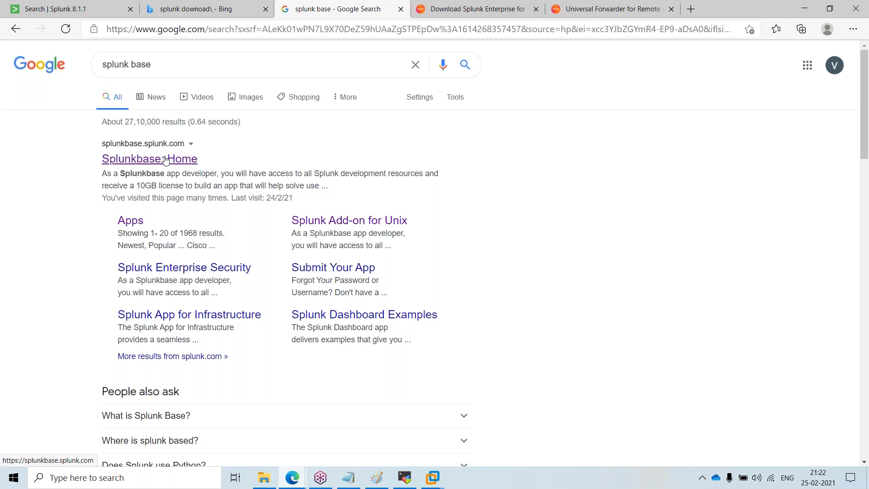
{"action": "left_click", "coordinate": [166, 160]}
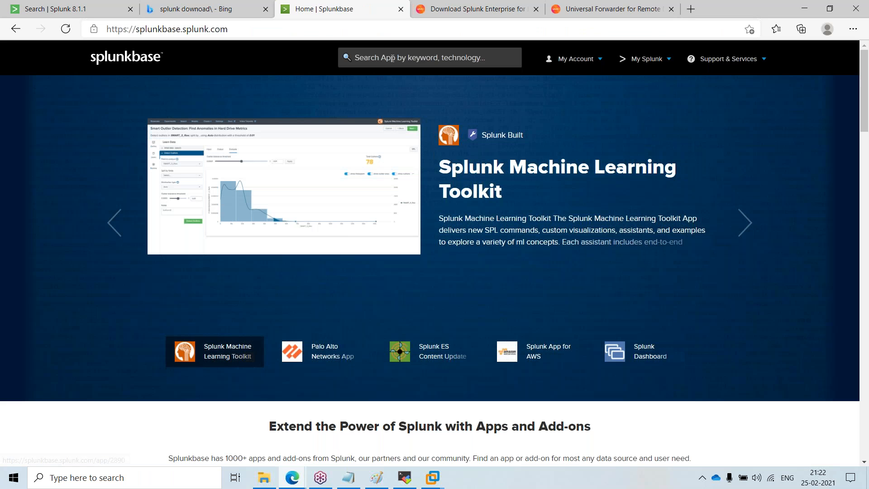
Step: Search the Splunkbase apps for tableau, clear the filter, and search tableau again
{"action": "left_click", "coordinate": [390, 56]}
{"action": "type", "text": "tabl"}
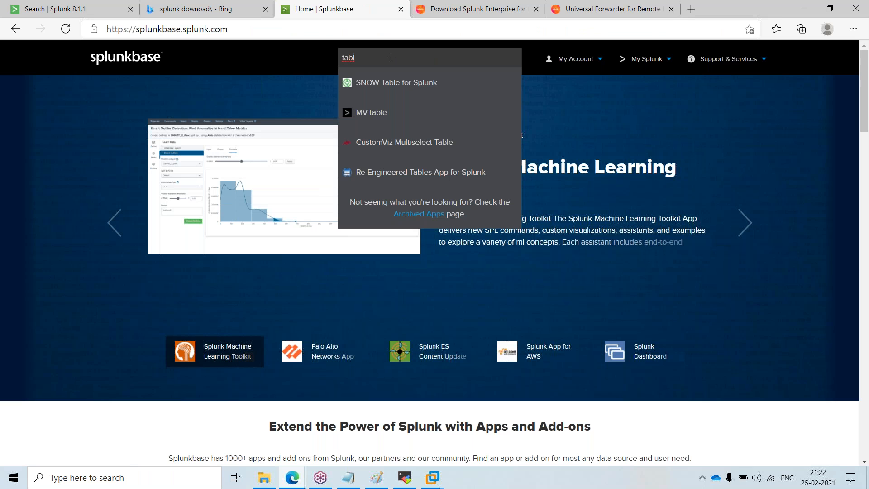
{"action": "type", "text": "eau"}
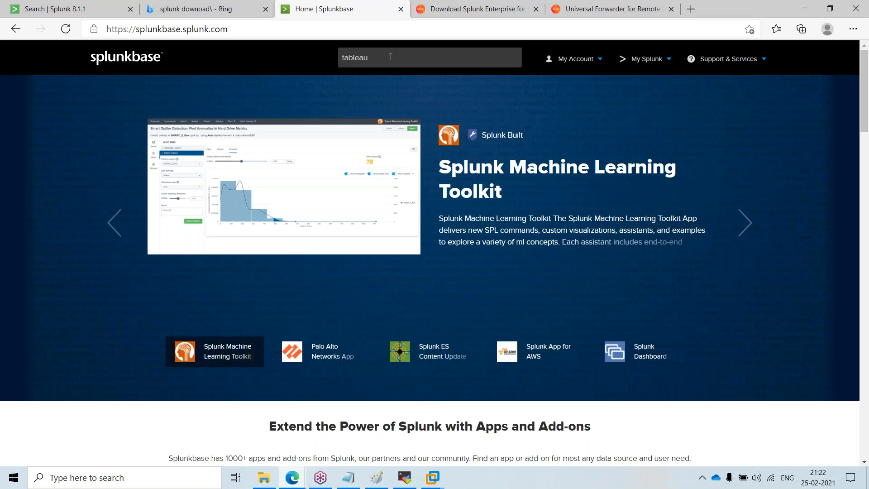
{"action": "key", "text": "Return"}
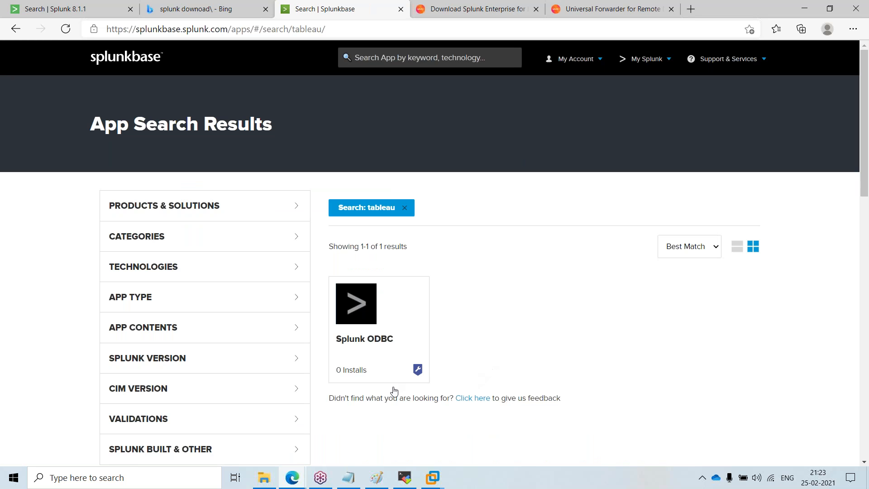
{"action": "left_click", "coordinate": [404, 210]}
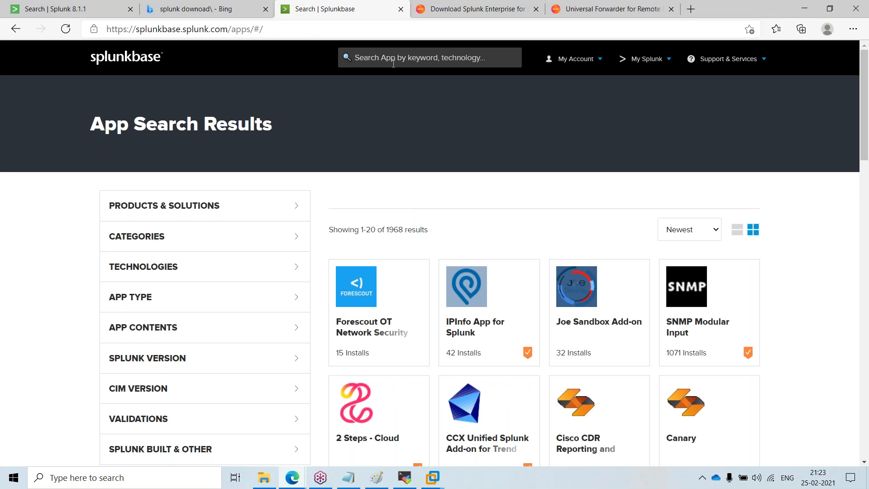
{"action": "type", "text": "tablea"}
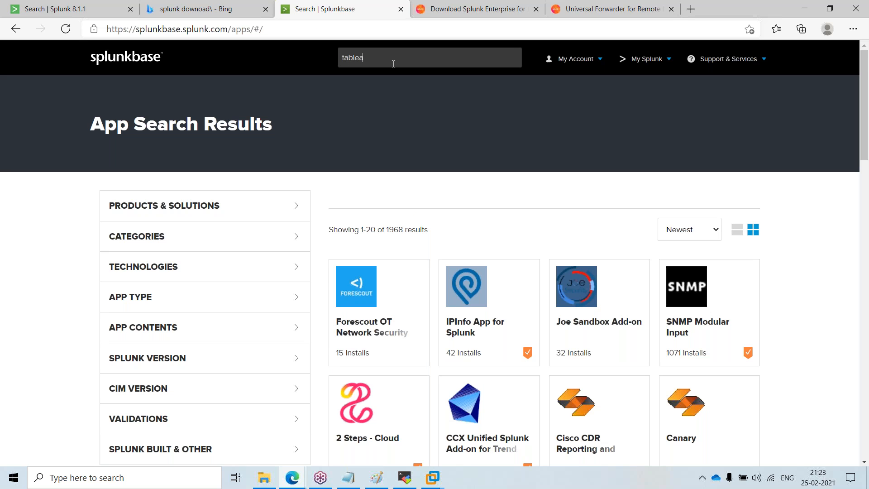
{"action": "type", "text": "u"}
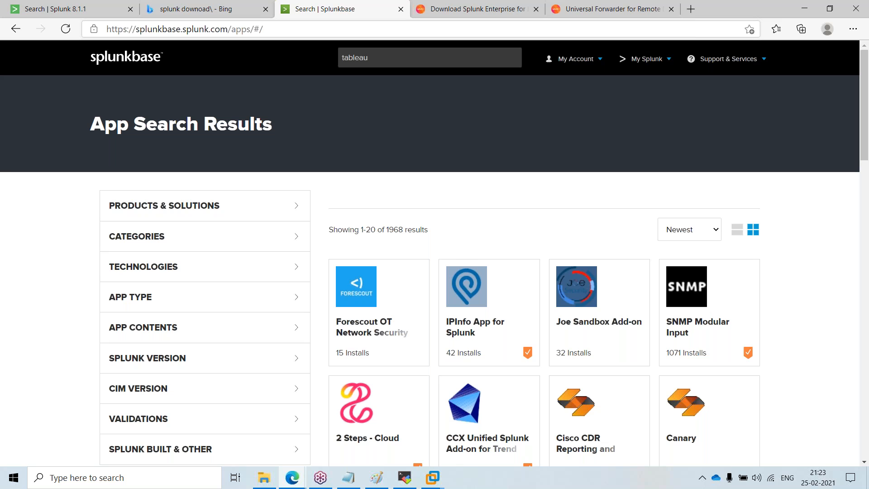
{"action": "key", "text": "Return"}
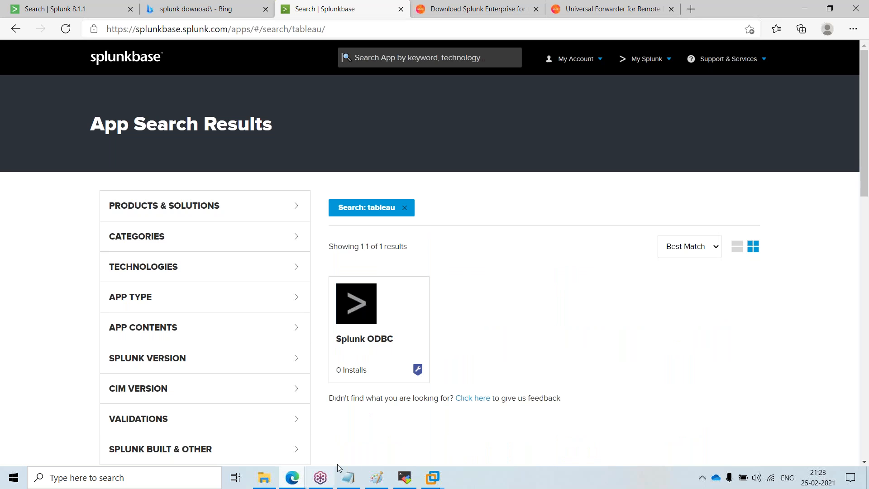
Step: Open the Splunk ODBC app page and highlight Tableau Desktop in its overview text
{"action": "left_click", "coordinate": [363, 344]}
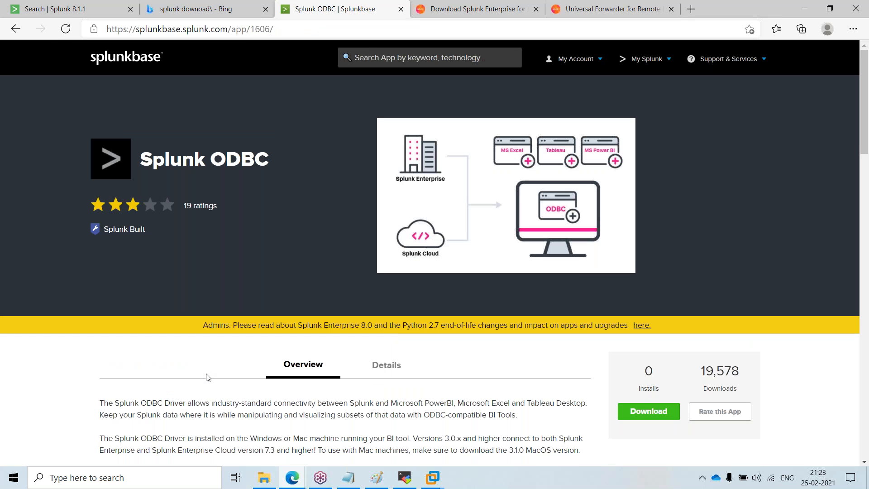
{"action": "scroll", "coordinate": [301, 347], "scroll_direction": "down", "scroll_amount": 1}
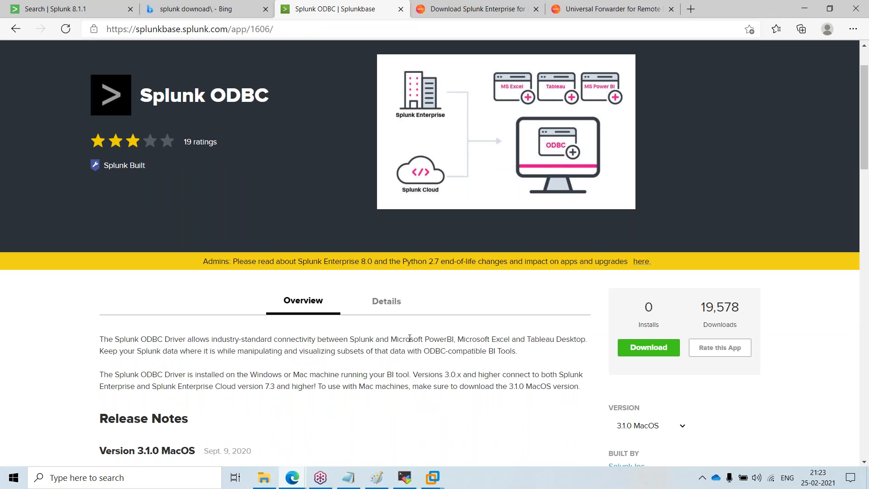
{"action": "left_click_drag", "start_coordinate": [527, 339], "coordinate": [587, 343]}
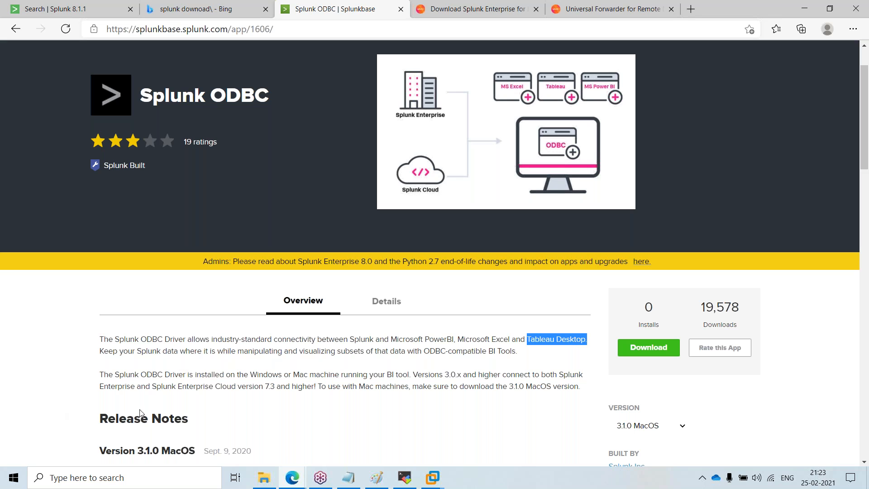
{"action": "scroll", "coordinate": [176, 396], "scroll_direction": "down", "scroll_amount": 2}
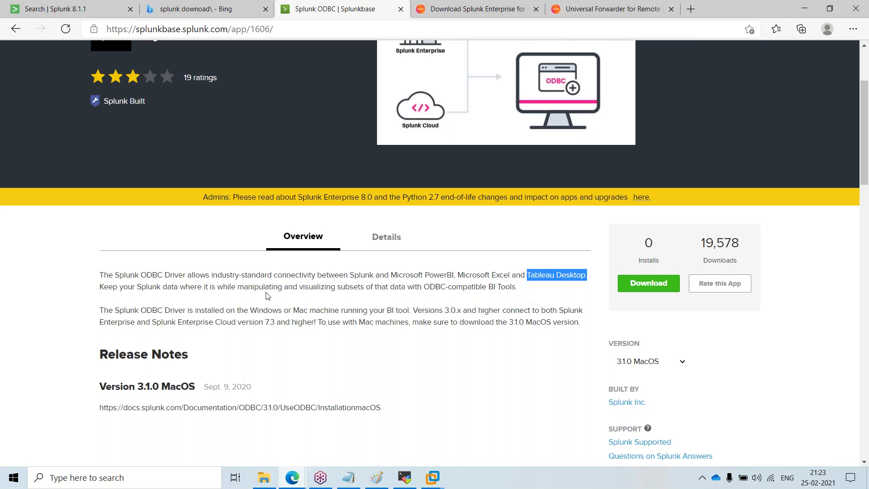
{"action": "scroll", "coordinate": [368, 199], "scroll_direction": "up", "scroll_amount": 3}
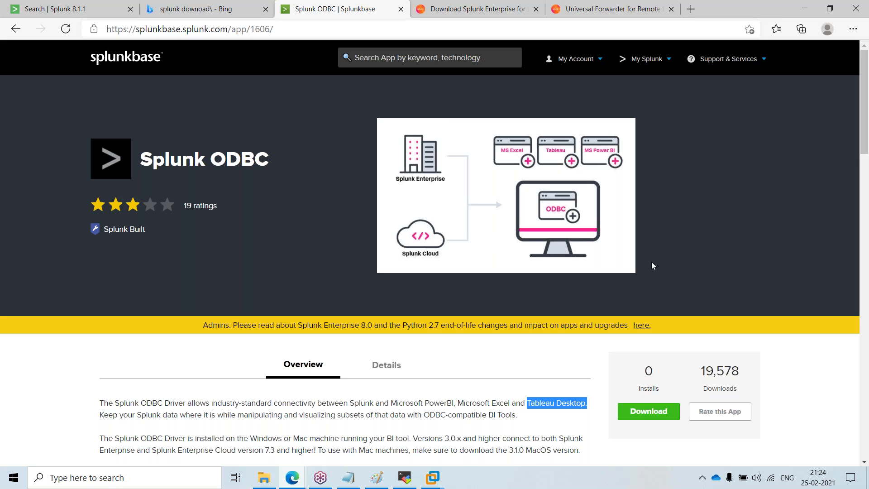
{"action": "left_click", "coordinate": [630, 299]}
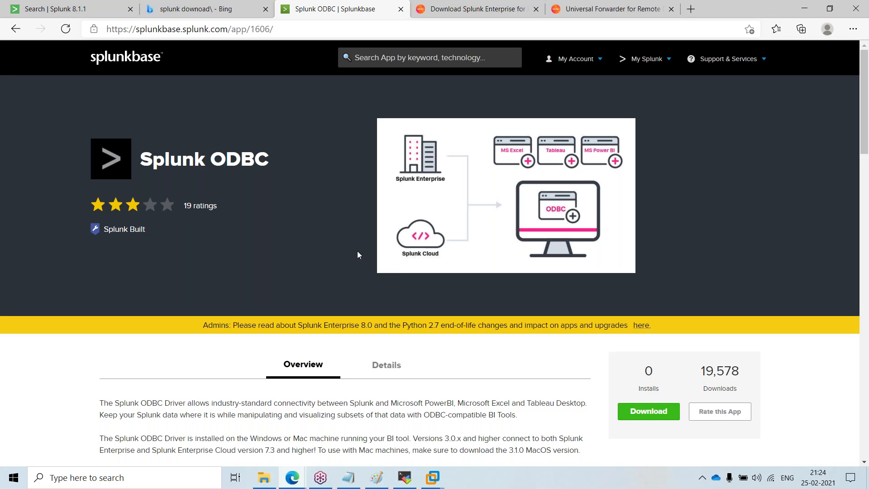
{"action": "left_click_drag", "start_coordinate": [361, 111], "coordinate": [325, 265]}
{"action": "left_click", "coordinate": [623, 298]}
Step: Type service into the Splunkbase app search to view the suggested apps
{"action": "left_click", "coordinate": [473, 63]}
{"action": "type", "text": "serv"}
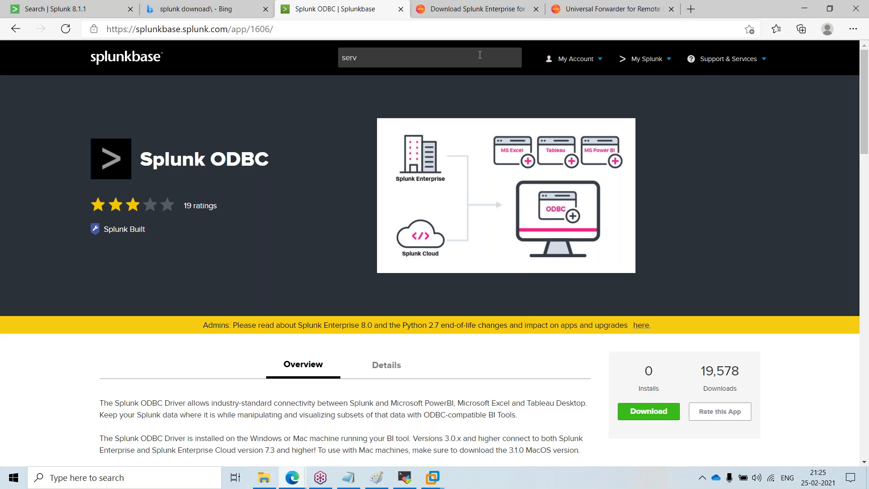
{"action": "type", "text": "ice"}
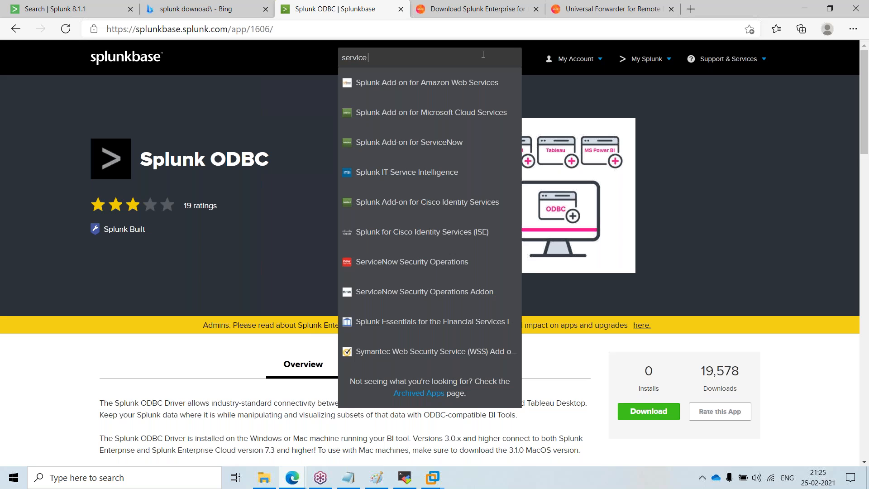
{"action": "type", "text": " no"}
{"action": "key", "text": "BackSpace"}
{"action": "key", "text": "BackSpace"}
{"action": "key", "text": "BackSpace"}
{"action": "key", "text": "BackSpace"}
{"action": "key", "text": "BackSpace"}
{"action": "key", "text": "BackSpace"}
{"action": "key", "text": "BackSpace"}
{"action": "key", "text": "BackSpace"}
{"action": "key", "text": "BackSpace"}
{"action": "key", "text": "BackSpace"}
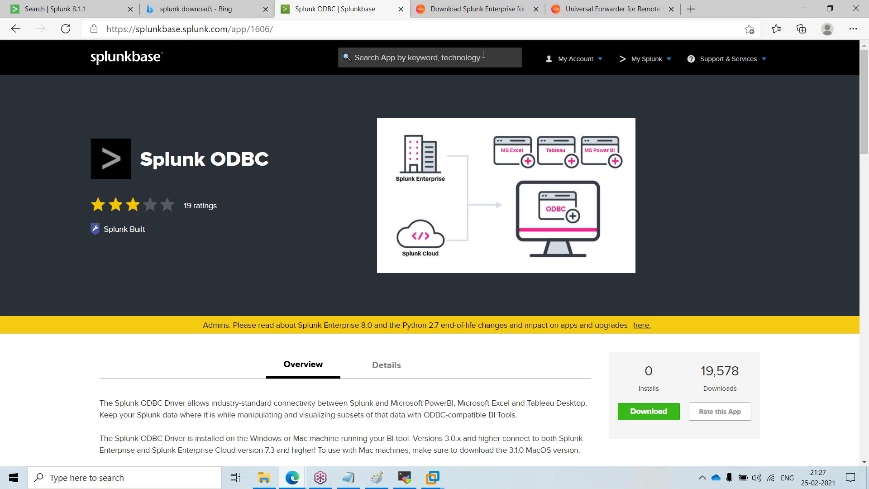
Step: Close the Download Splunk Enterprise and Universal Forwarder browser tabs
{"action": "left_click", "coordinate": [443, 3]}
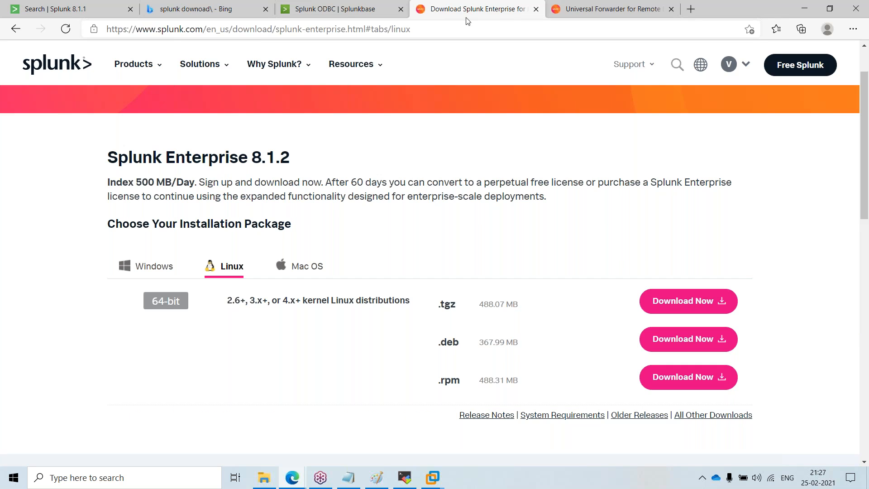
{"action": "left_click", "coordinate": [535, 9]}
{"action": "left_click", "coordinate": [535, 9]}
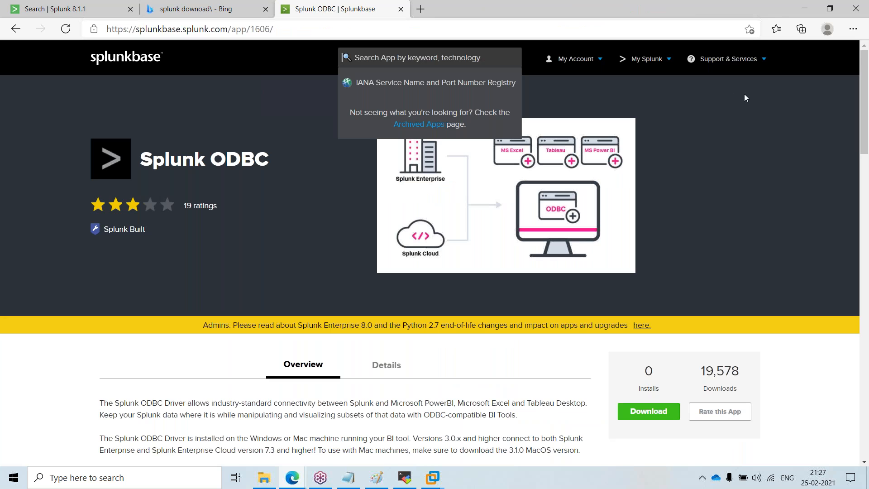
{"action": "left_click", "coordinate": [775, 81]}
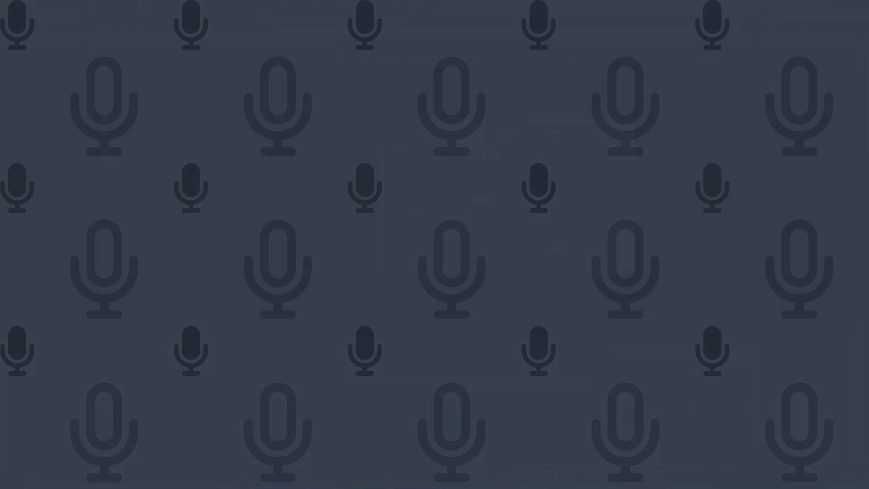